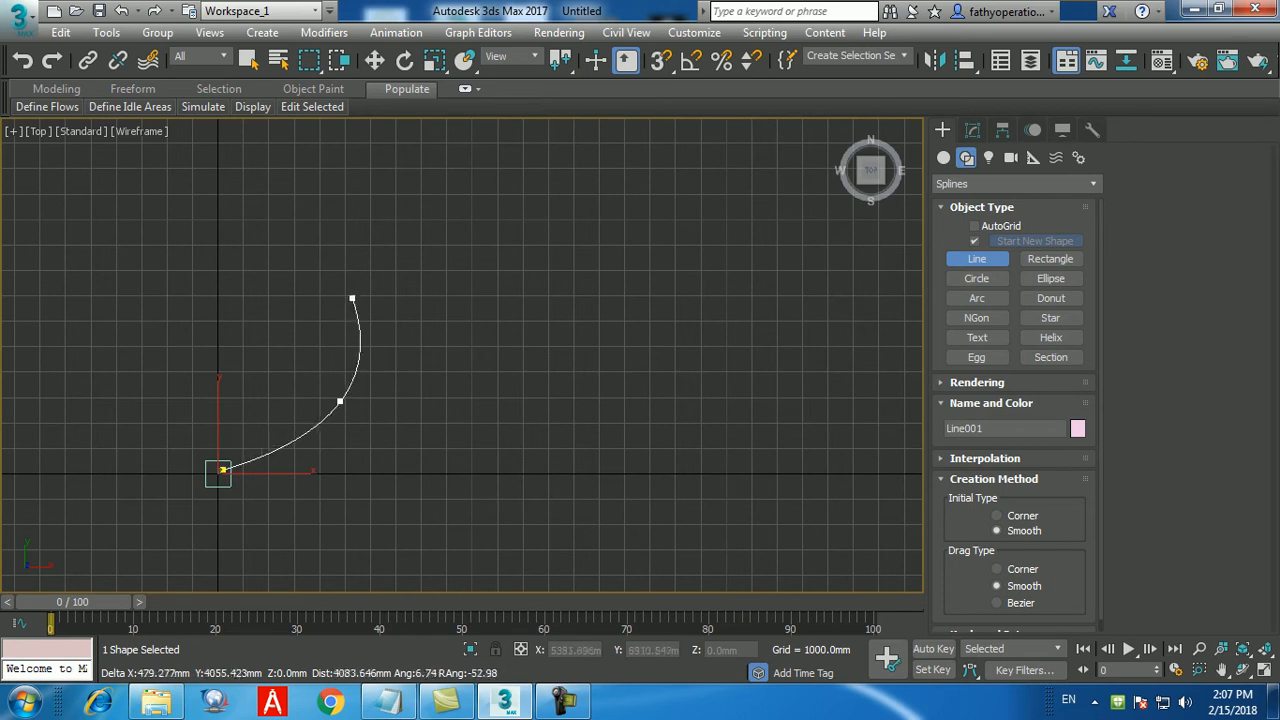
# Extend the smooth line upward with two more points into an S-shaped curve, finish it, and clear the selection
pyautogui.moveTo(330, 174); pyautogui.dragTo(299, 400, button='middle')
pyautogui.click(284, 293)
pyautogui.click(465, 146)
pyautogui.rightClick(619, 196)
pyautogui.scroll(-3, 619, 150)
pyautogui.moveTo(600, 170); pyautogui.dragTo(569, 246, button='middle')
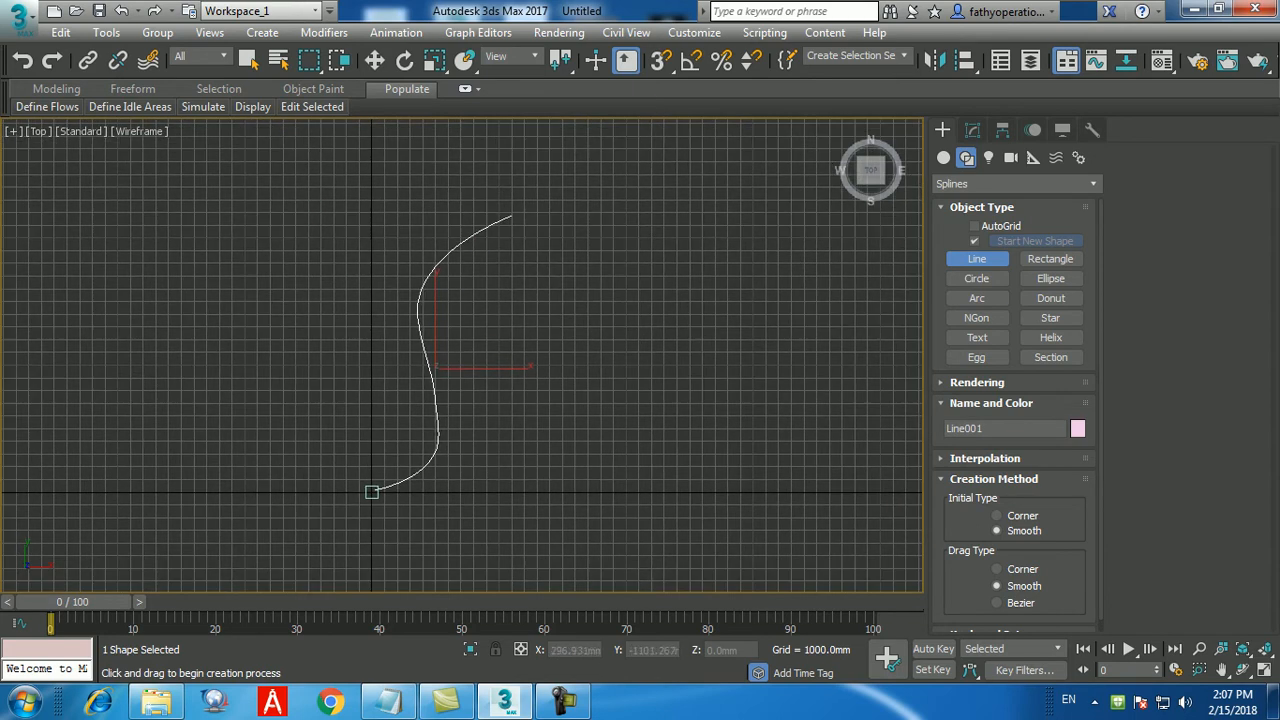
pyautogui.press('w')
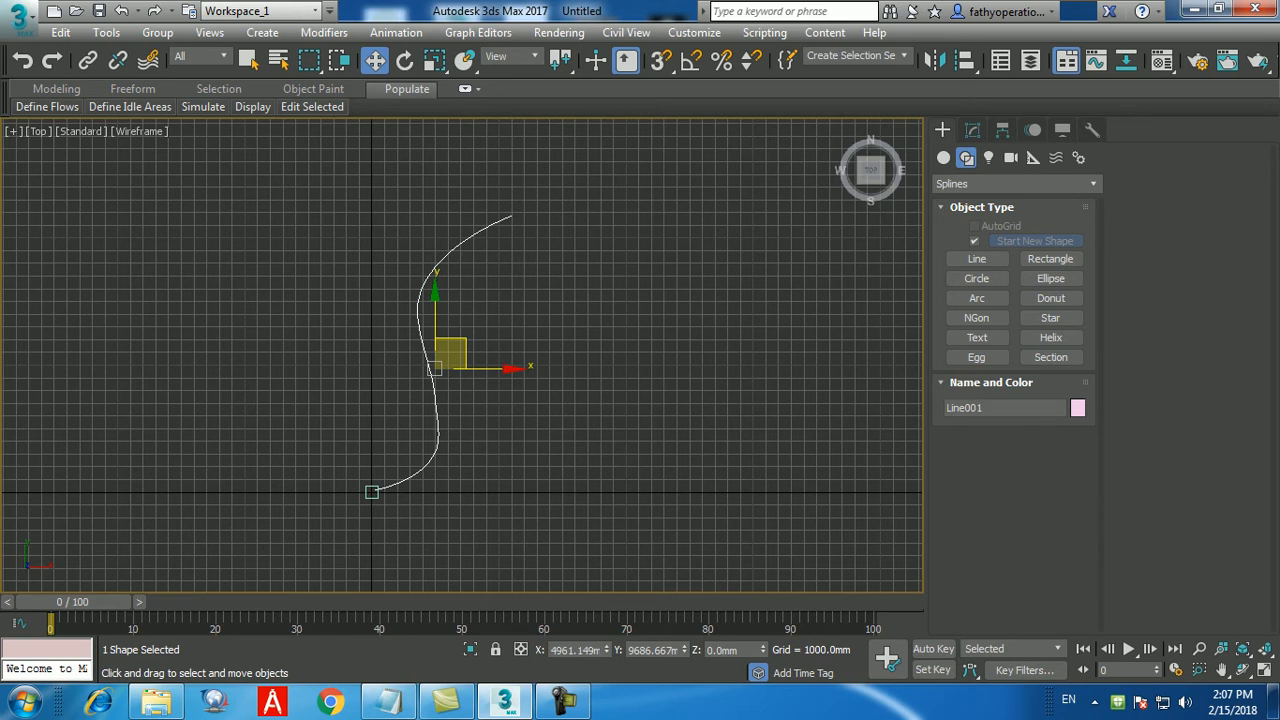
pyautogui.click(608, 437)
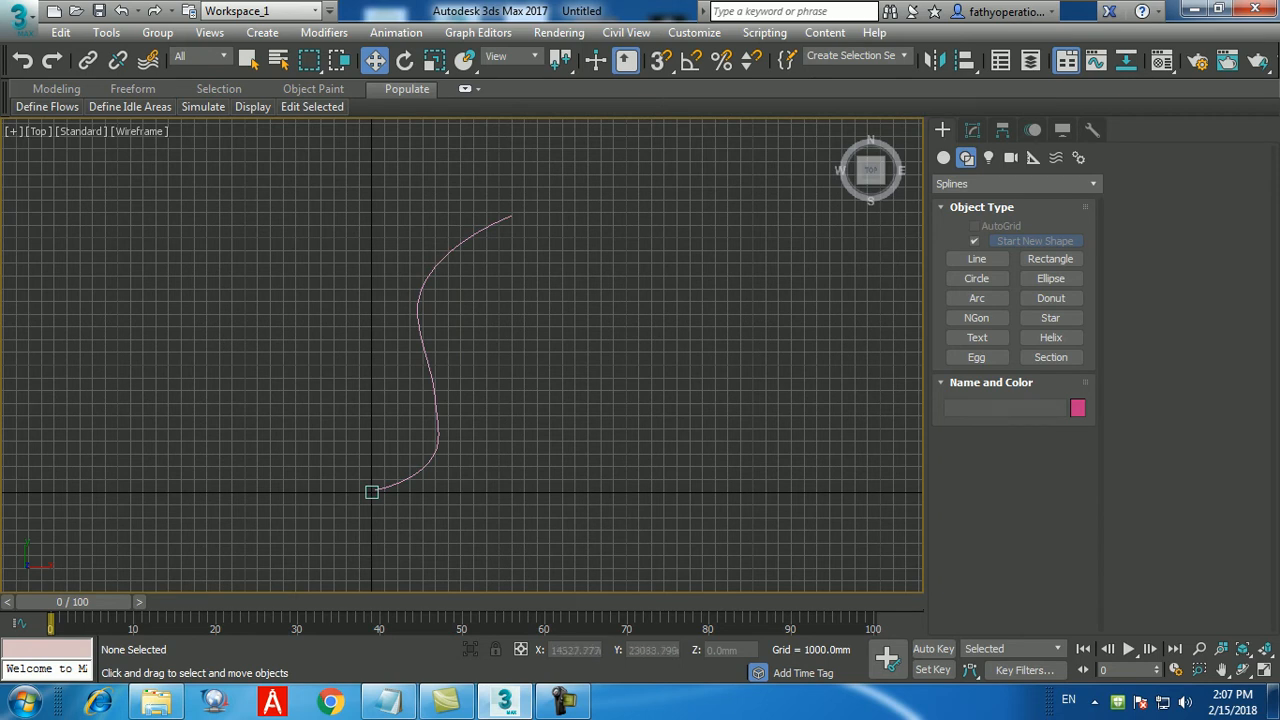
# Select the small box at the origin, at the lower end of the curve
pyautogui.scroll(2, 371, 490)
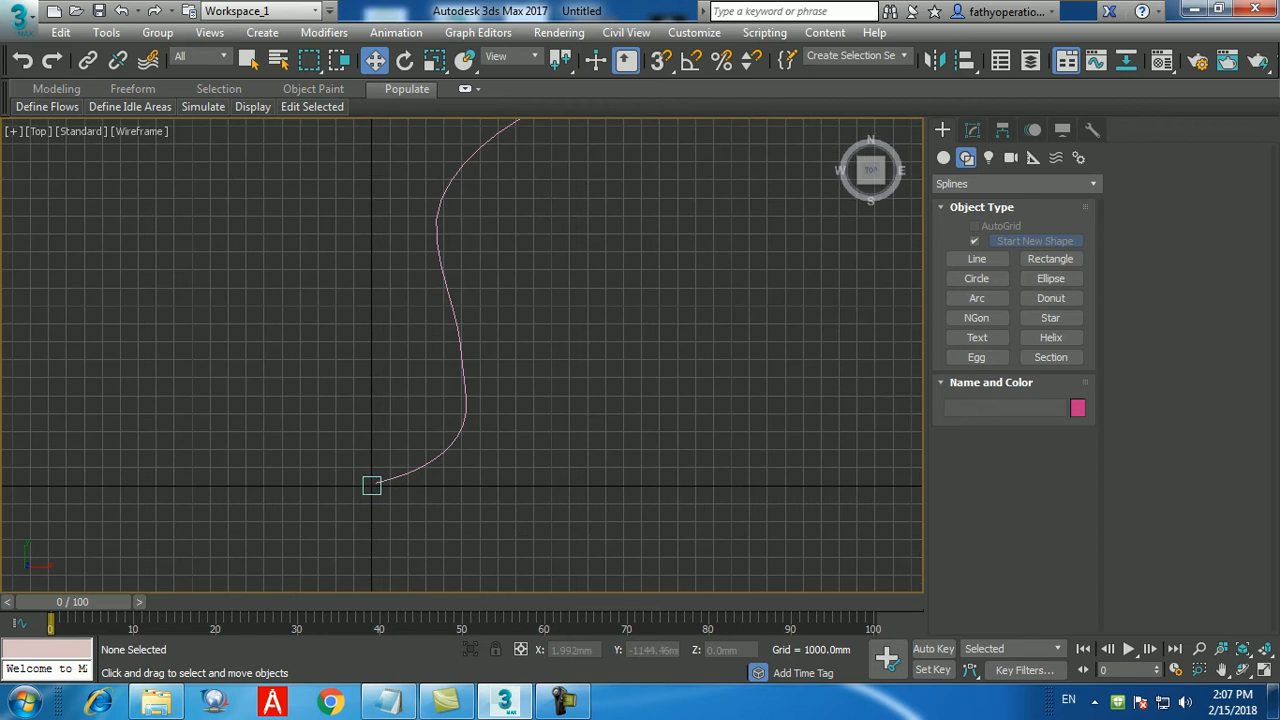
pyautogui.click(371, 494)
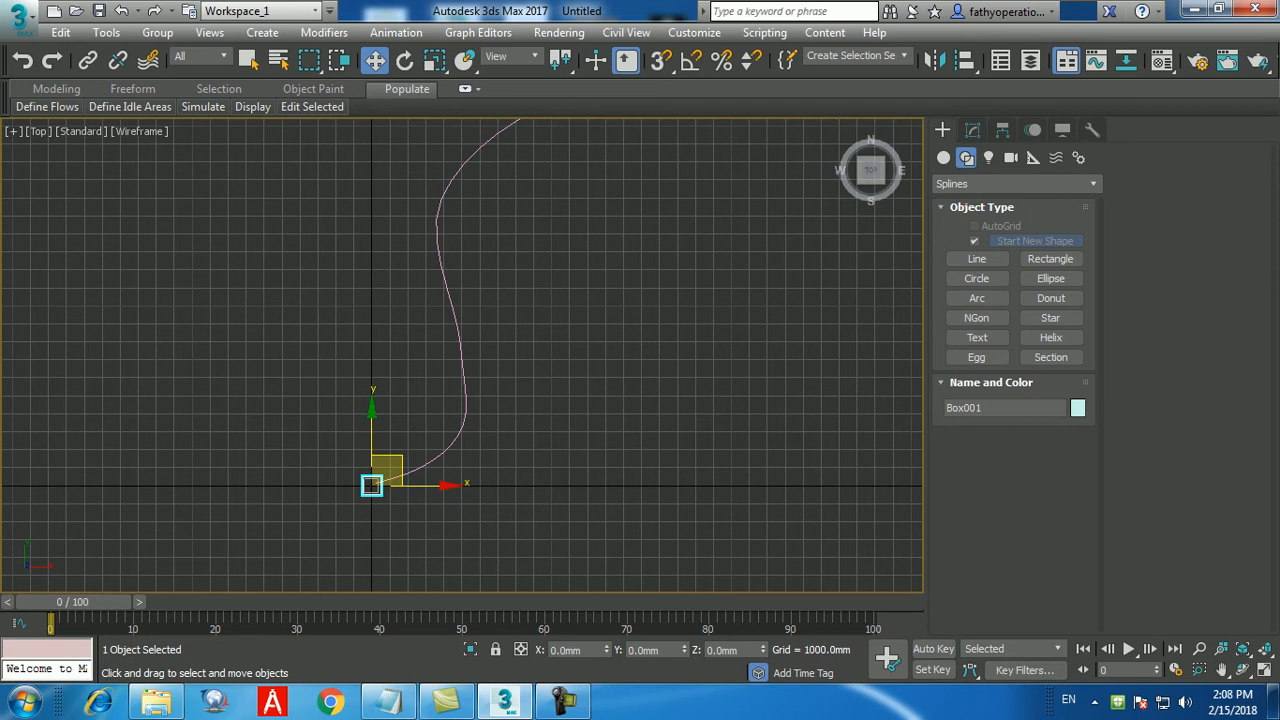
pyautogui.click(106, 32)
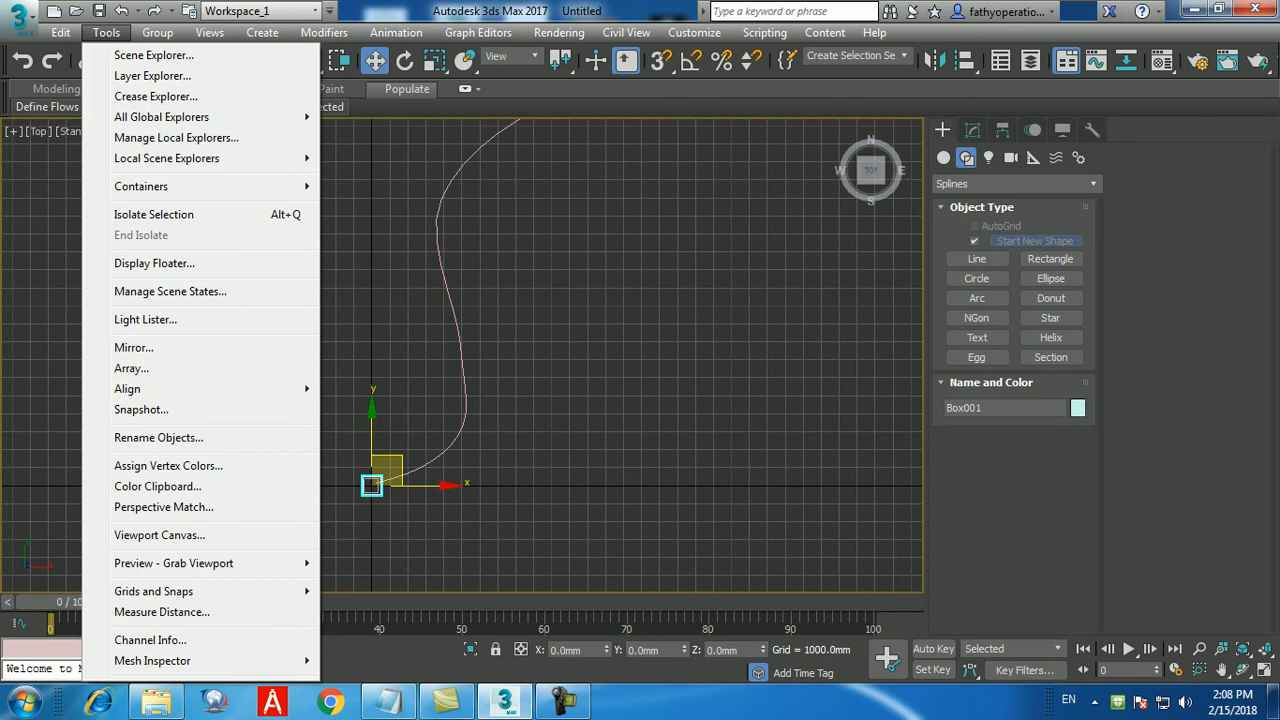
pyautogui.click(395, 515)
pyautogui.scroll(5, 378, 501)
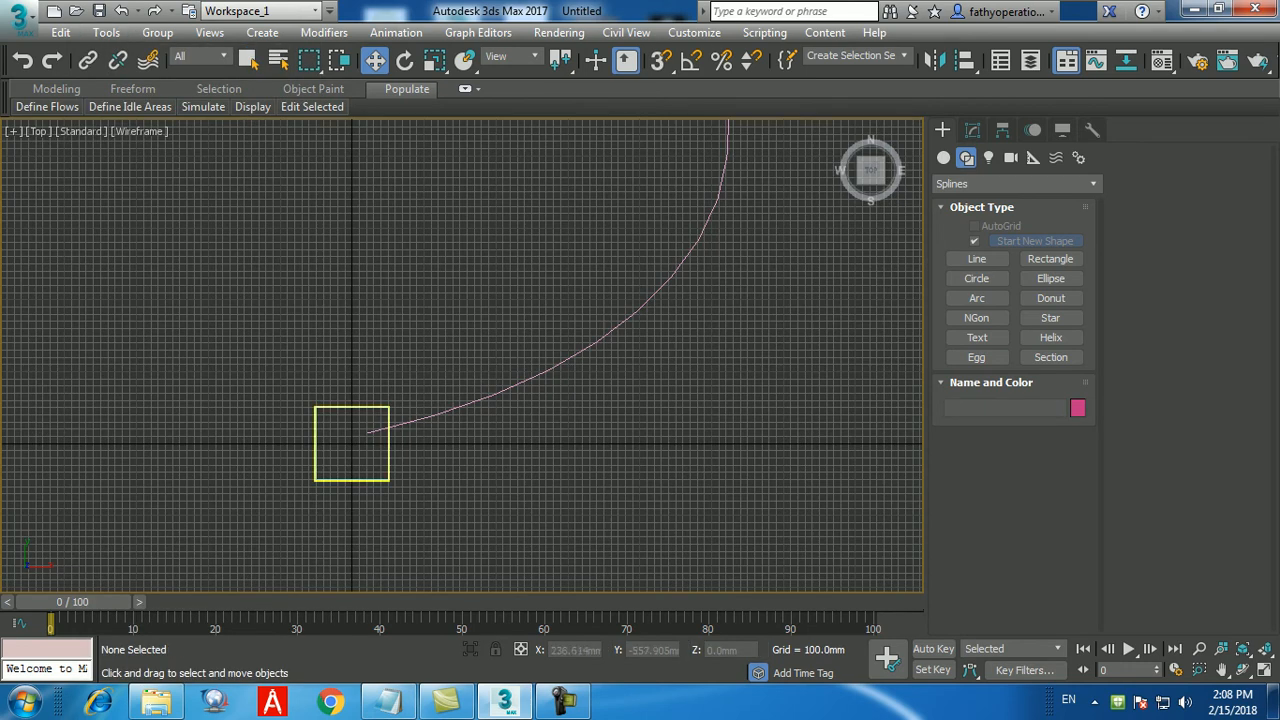
pyautogui.click(369, 482)
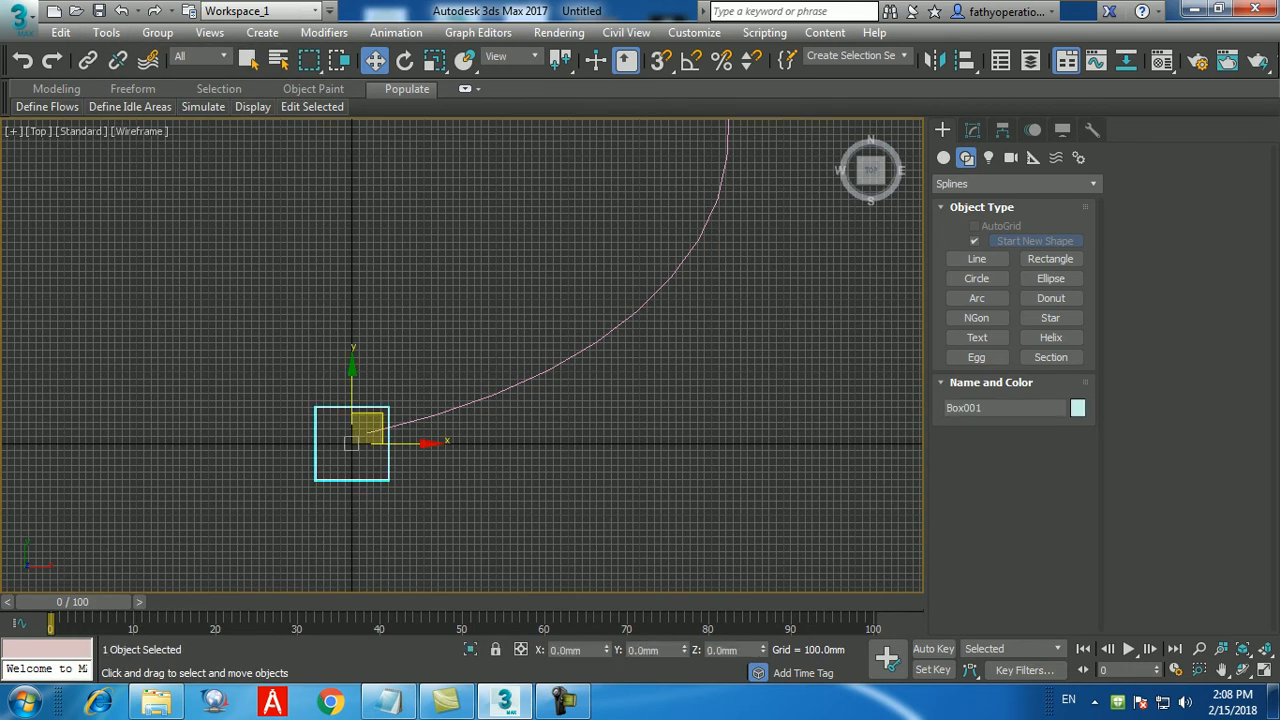
pyautogui.click(410, 515)
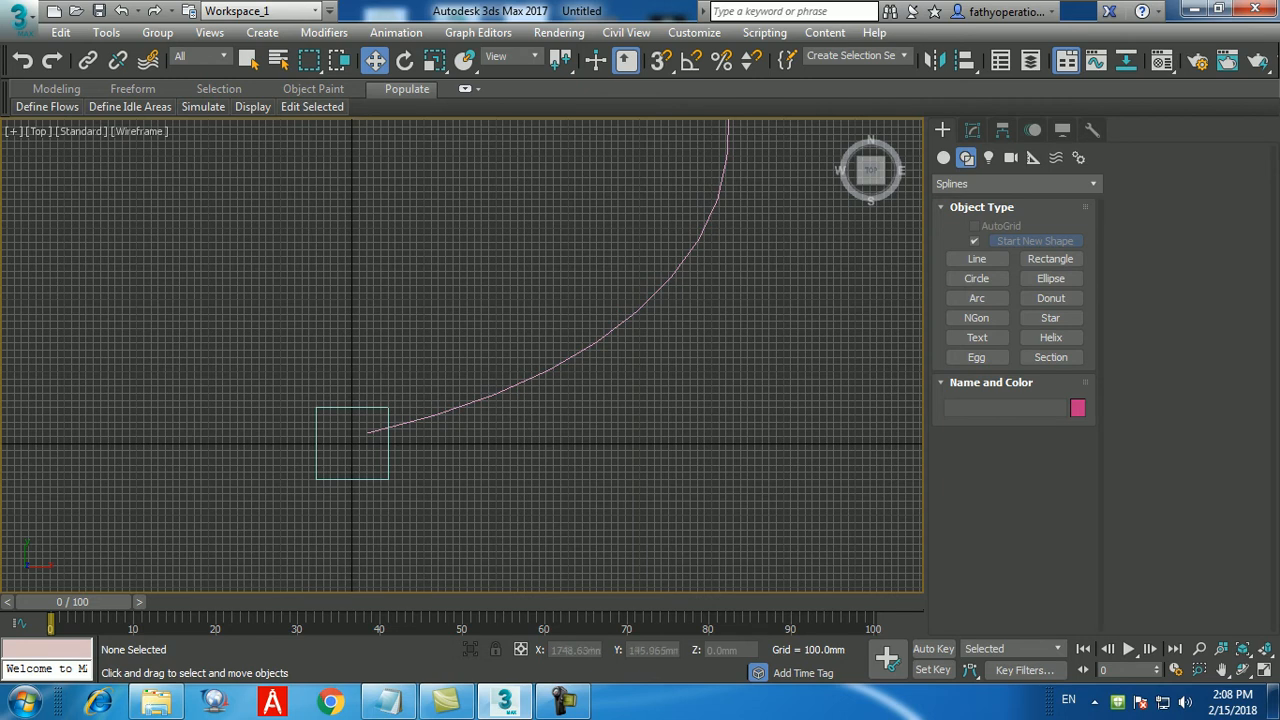
pyautogui.moveTo(406, 438); pyautogui.dragTo(380, 450, button='middle')
pyautogui.click(362, 452)
pyautogui.scroll(-4, 353, 420)
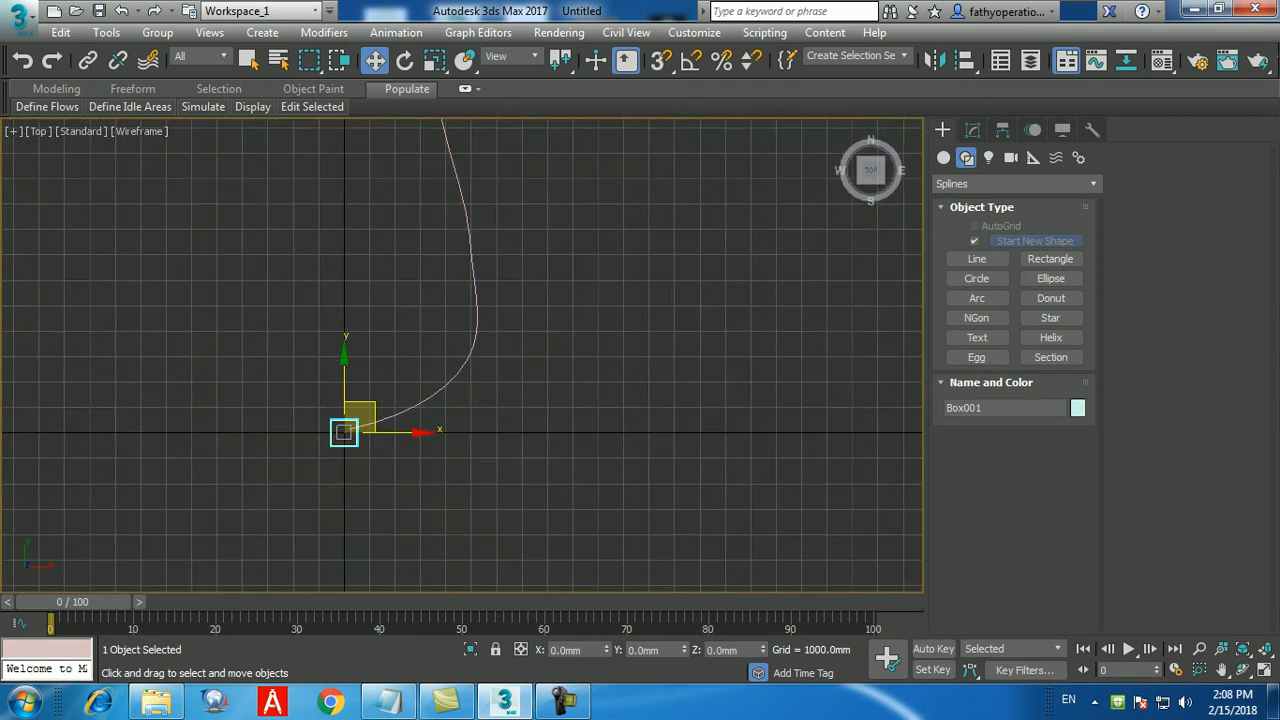
pyautogui.click(106, 32)
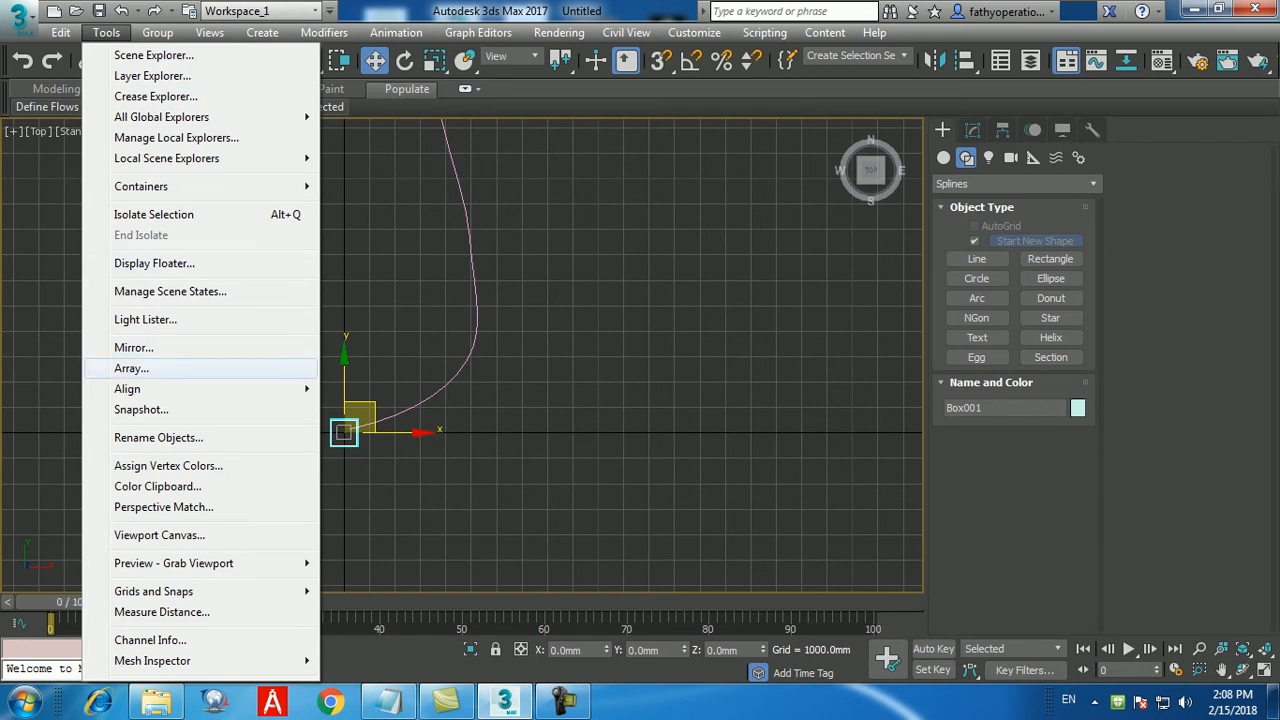
pyautogui.moveTo(200, 389)
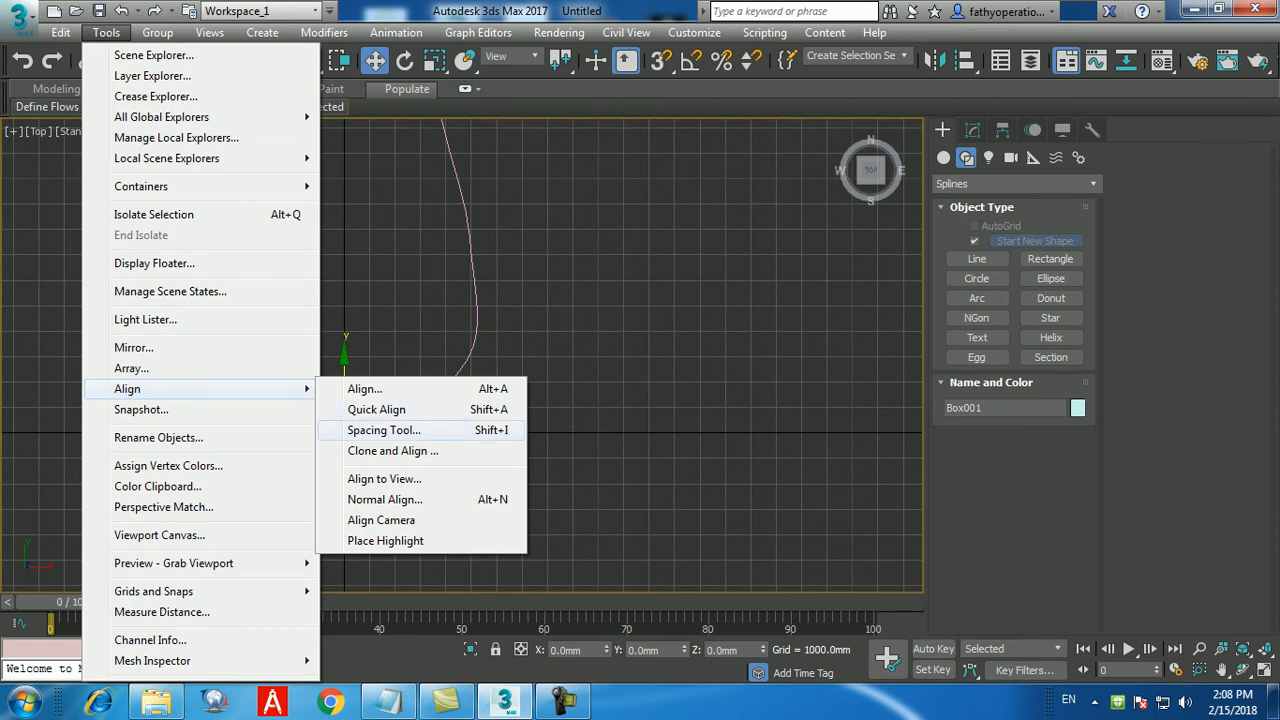
pyautogui.click(380, 430)
pyautogui.moveTo(60, 13); pyautogui.dragTo(863, 145)
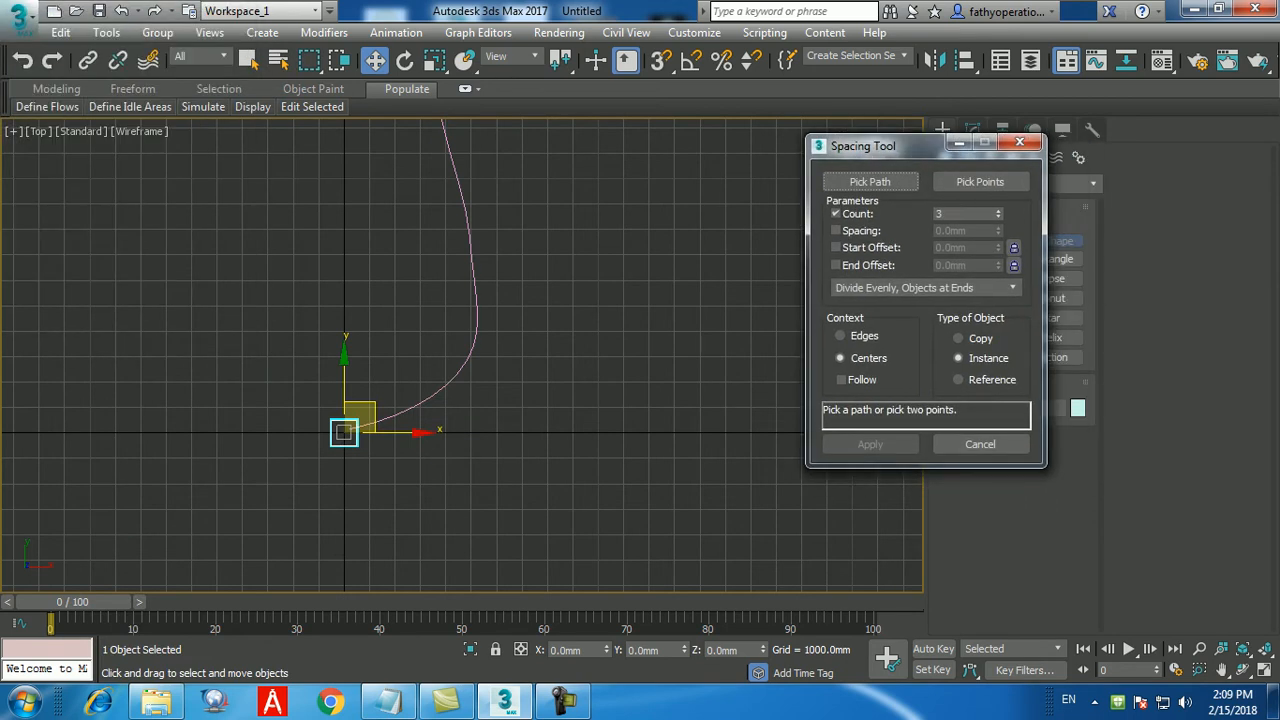
pyautogui.click(1020, 142)
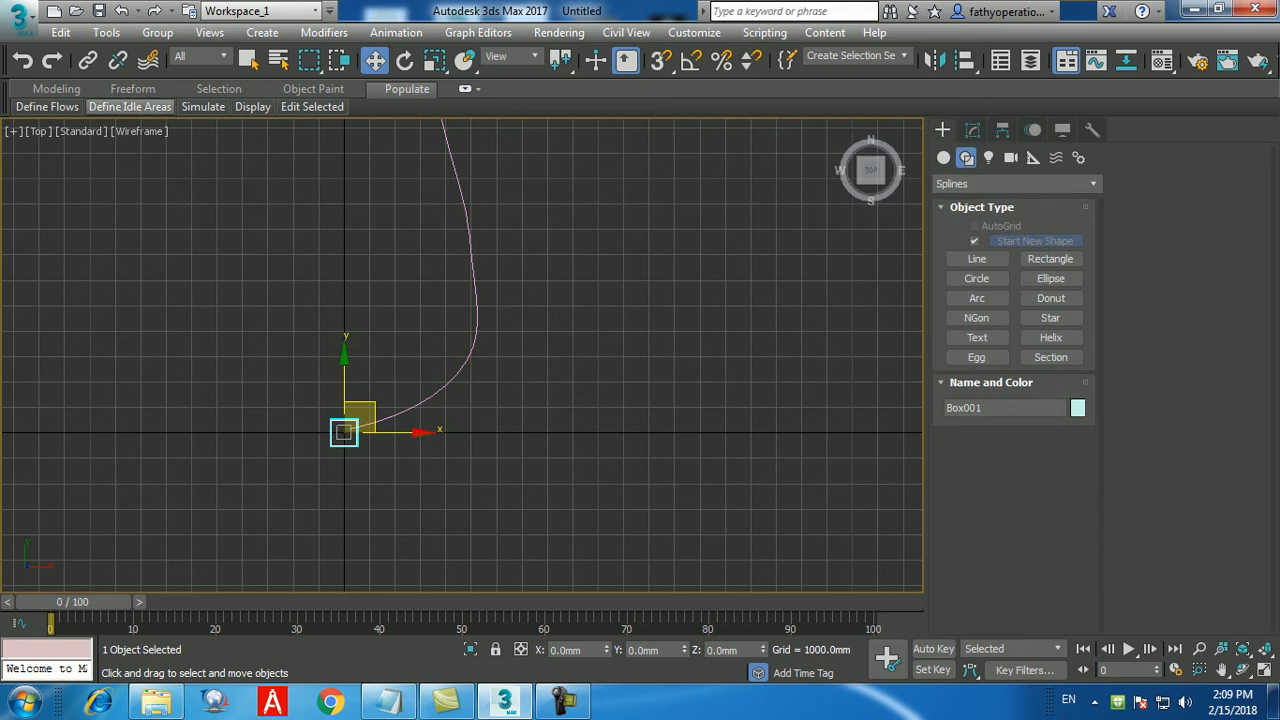
# Open the Spacing Tool for the selected box and set the count to 10
pyautogui.click(106, 32)
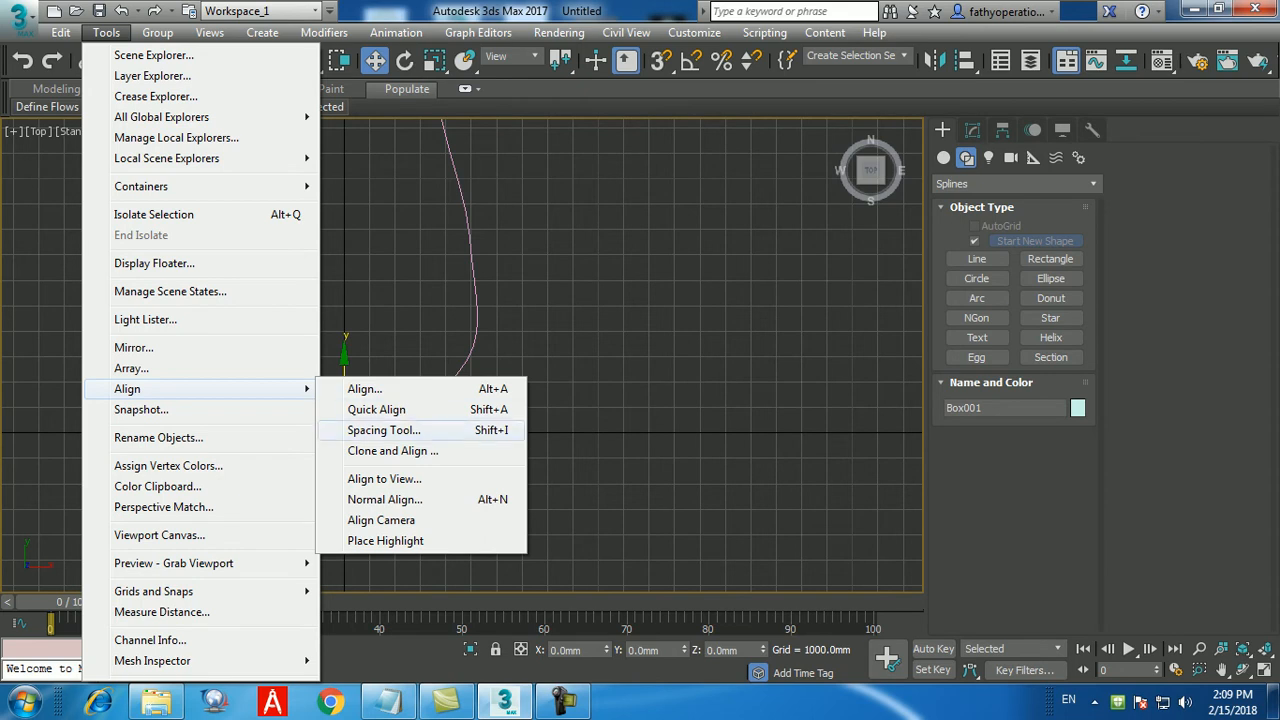
pyautogui.click(383, 430)
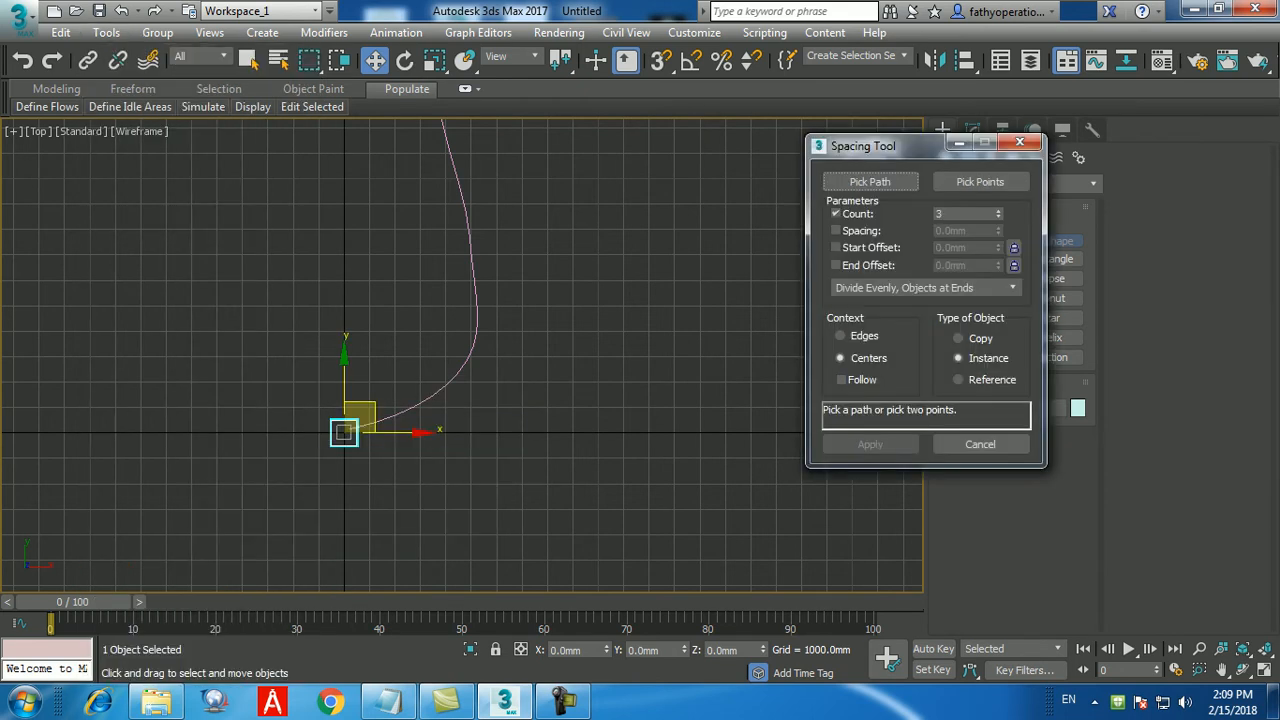
pyautogui.moveTo(537, 356); pyautogui.dragTo(501, 459, button='middle')
pyautogui.scroll(-3, 537, 430)
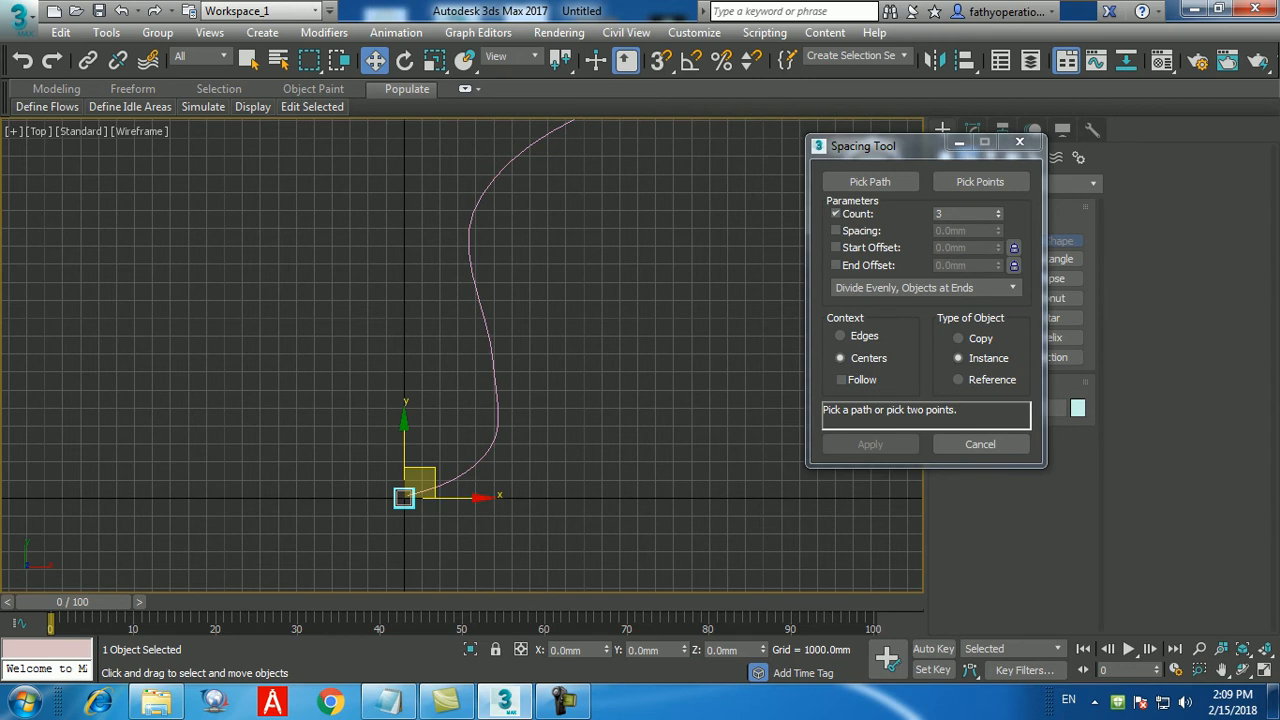
pyautogui.moveTo(501, 459); pyautogui.dragTo(481, 478, button='middle')
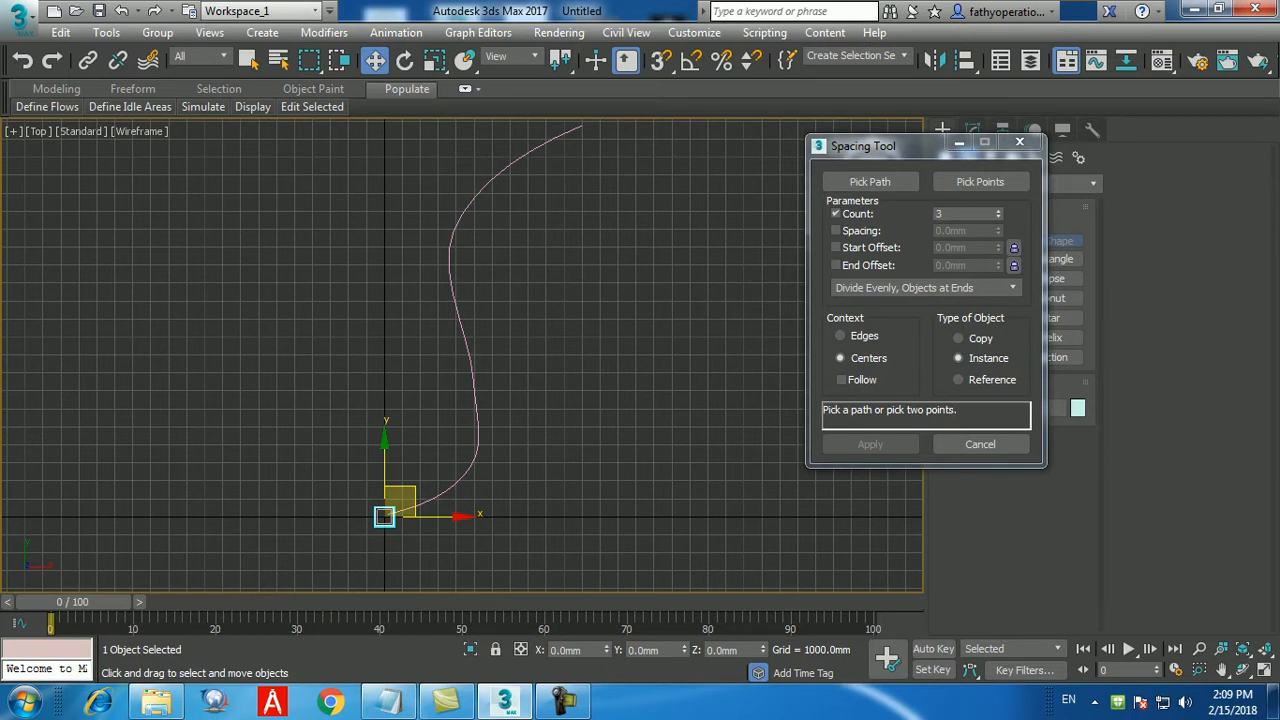
pyautogui.doubleClick(941, 214)
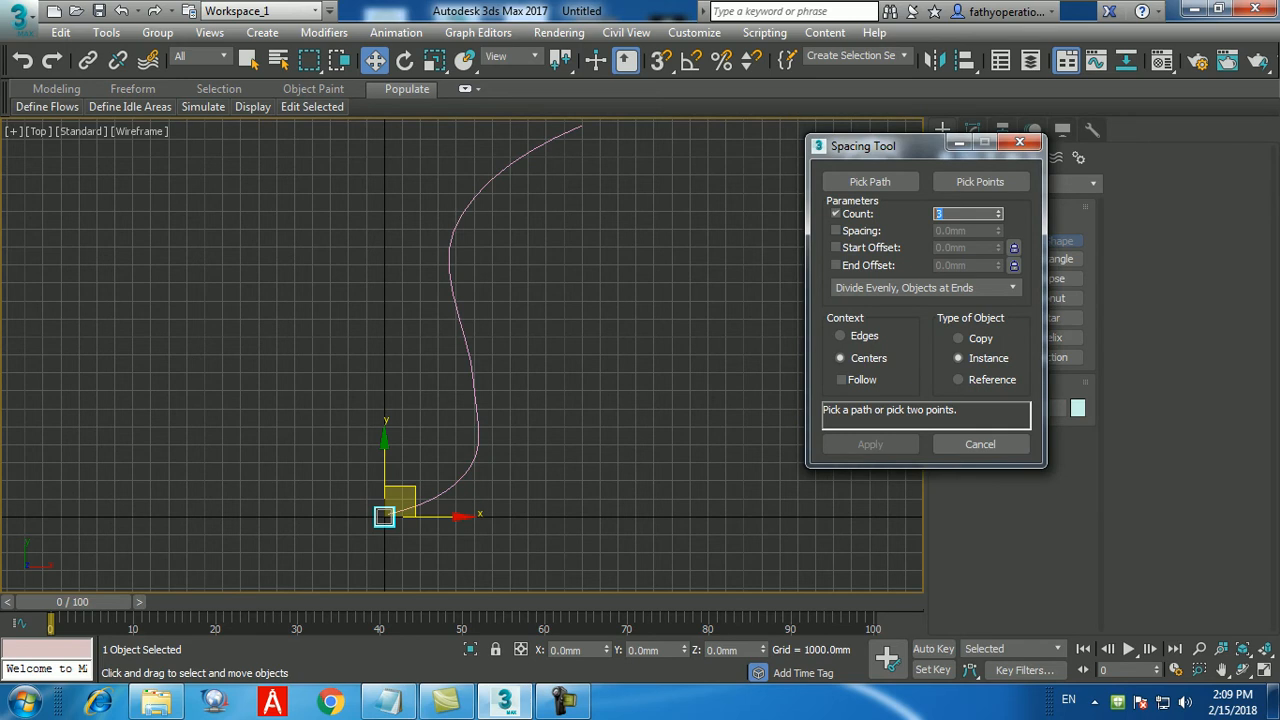
pyautogui.write('10')
pyautogui.press('Return')
# Use the S-shaped curve as the spacing path, apply the evenly divided box instances along it, and close the Spacing Tool
pyautogui.click(870, 182)
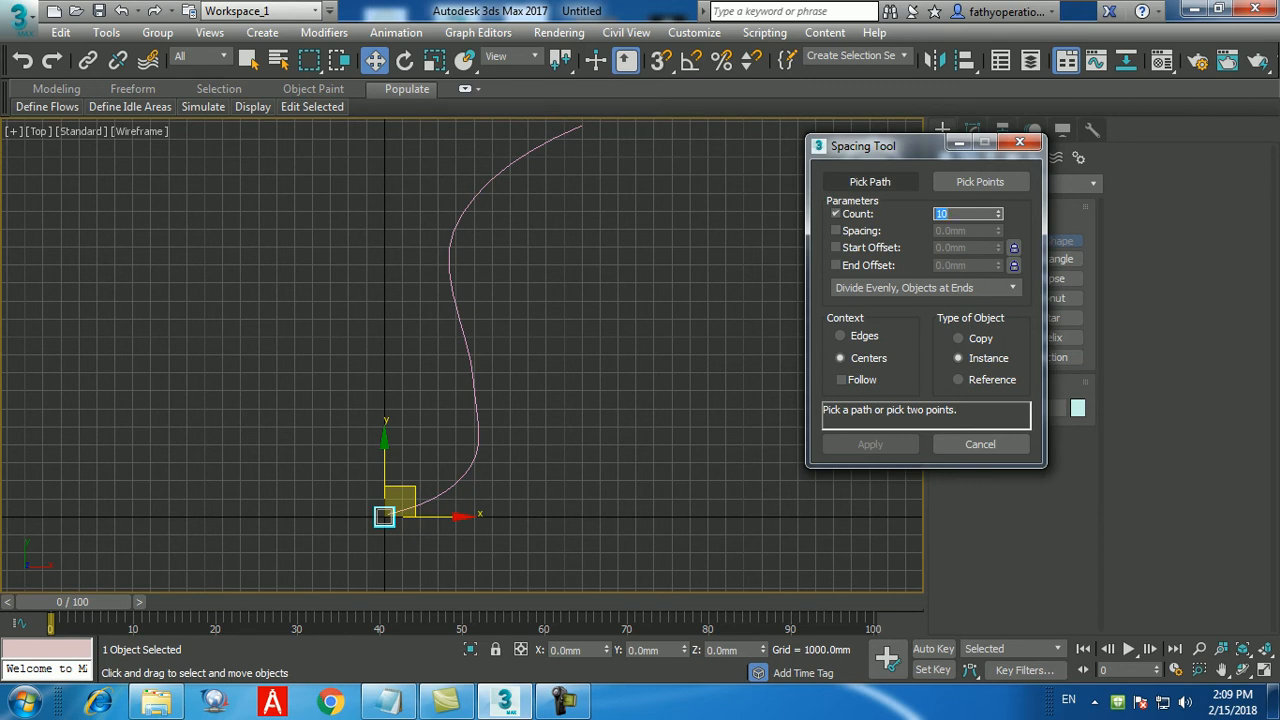
pyautogui.click(870, 182)
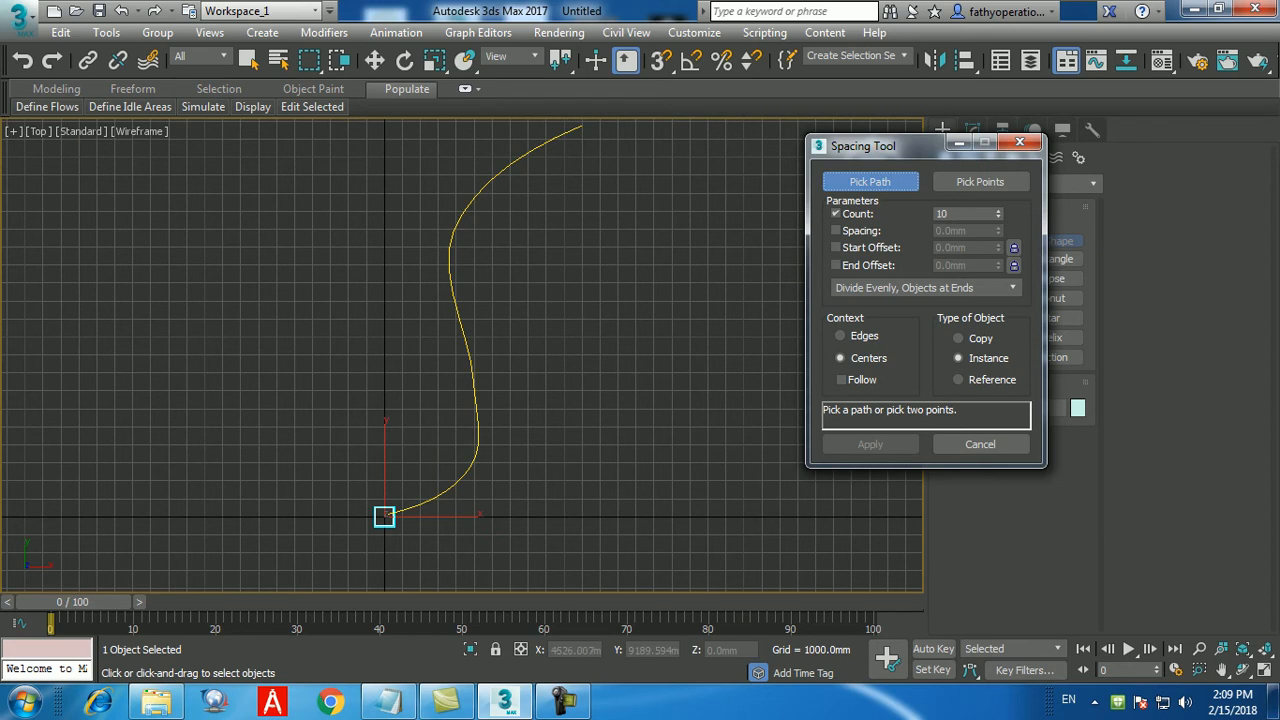
pyautogui.click(467, 345)
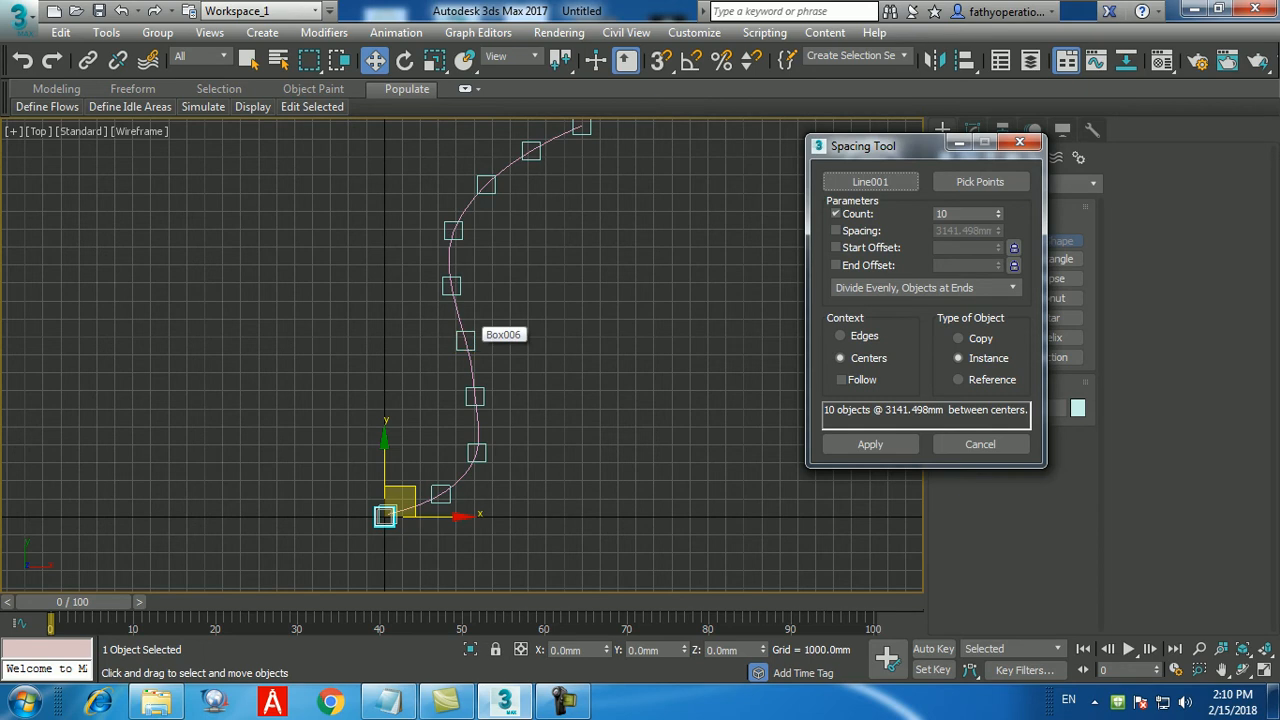
pyautogui.click(870, 444)
pyautogui.click(980, 444)
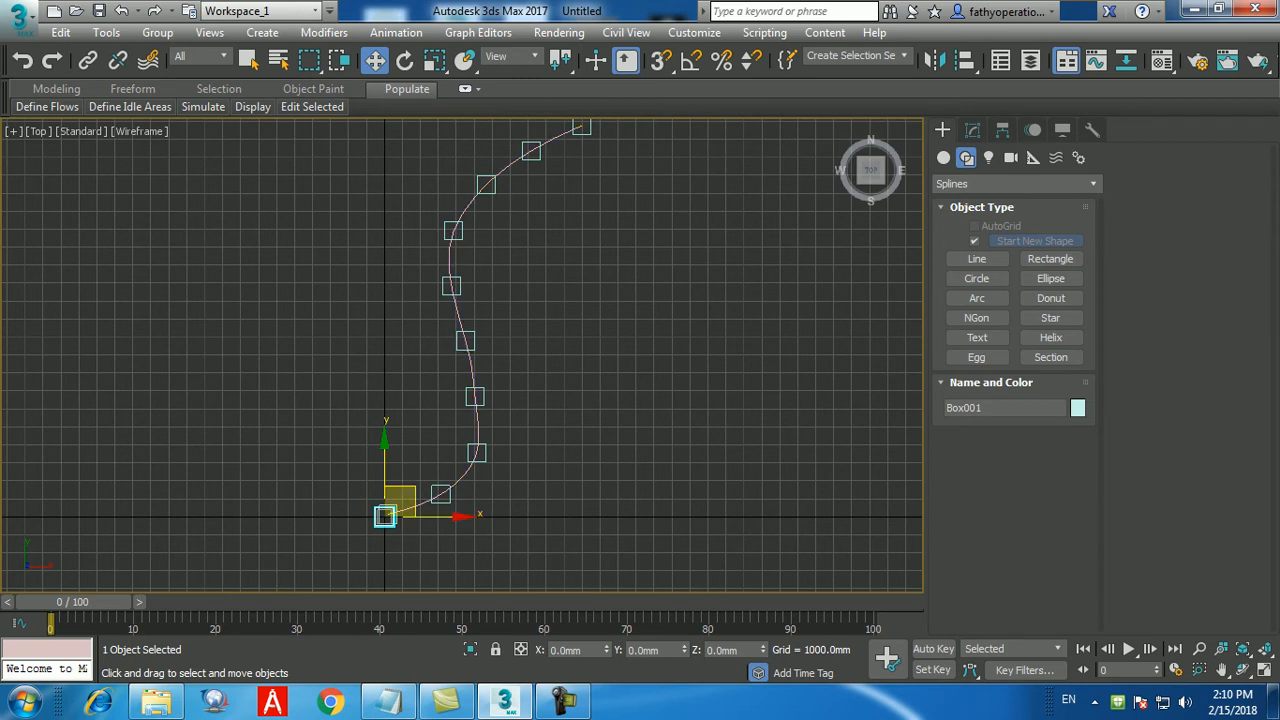
# Move the curve along the X axis away from the row of boxes, to about X 12825 mm
pyautogui.click(517, 437)
pyautogui.click(468, 350)
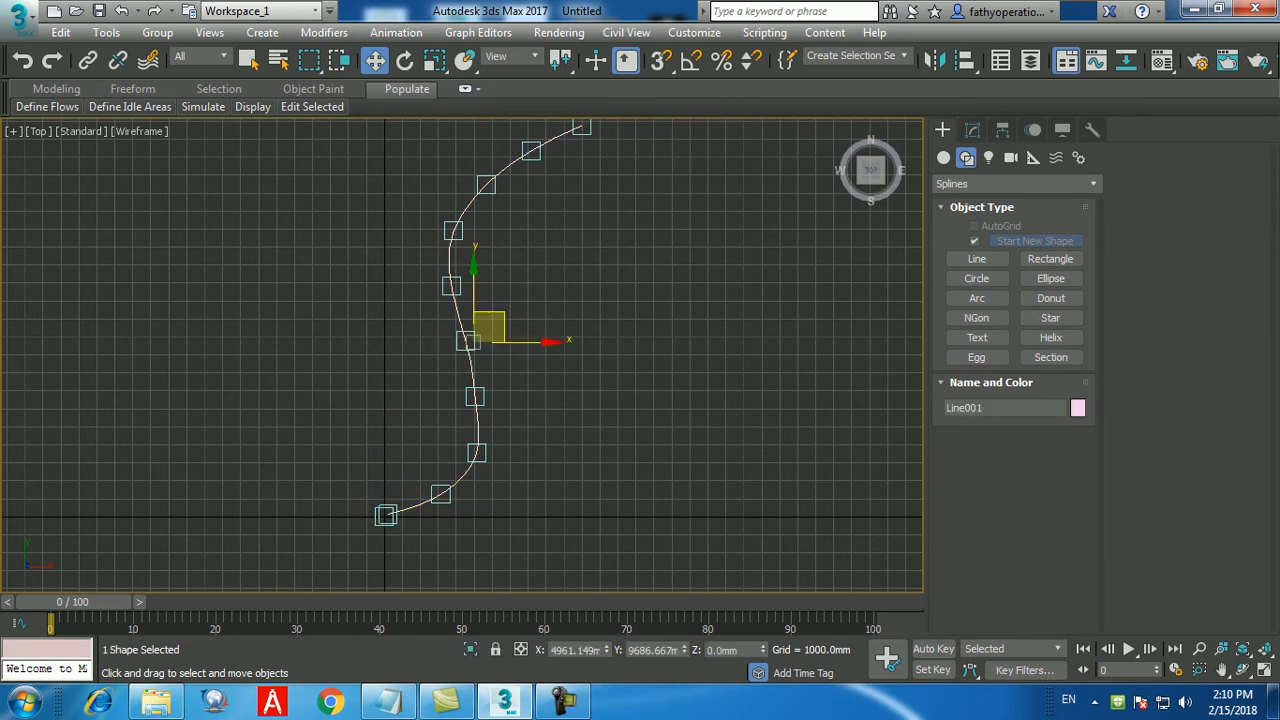
pyautogui.moveTo(530, 342); pyautogui.dragTo(714, 342)
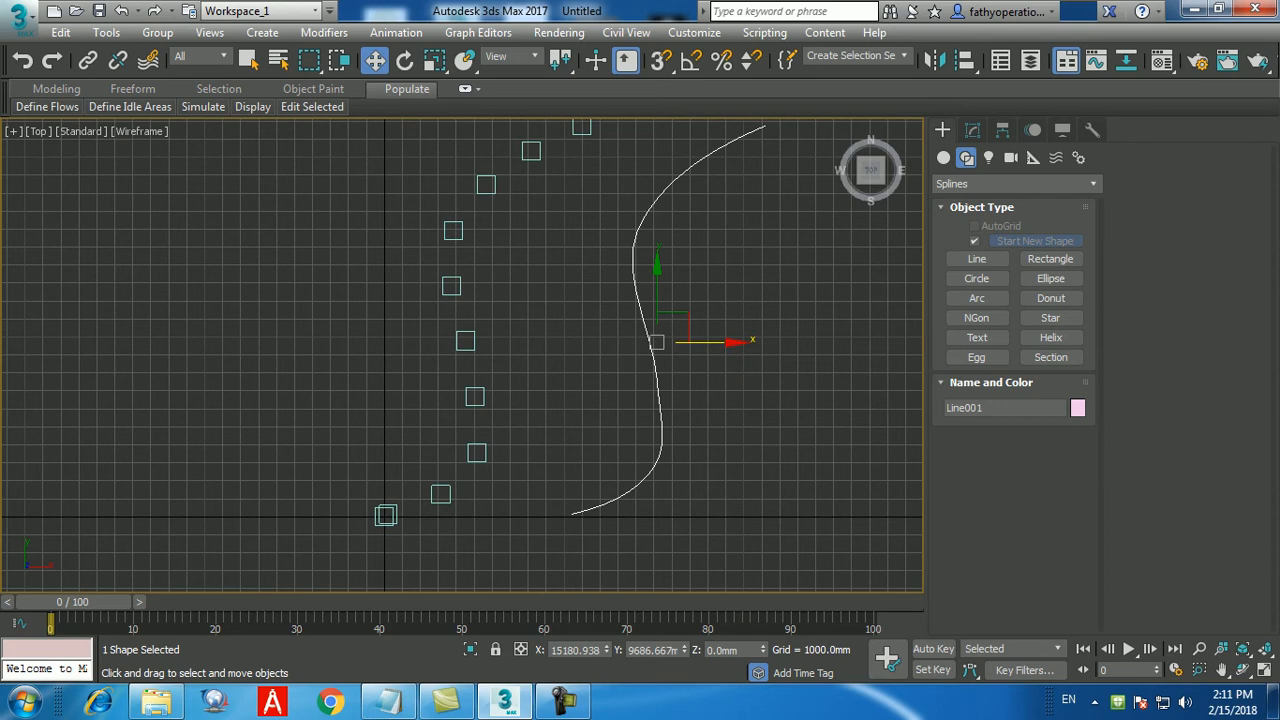
pyautogui.moveTo(712, 342); pyautogui.dragTo(670, 342)
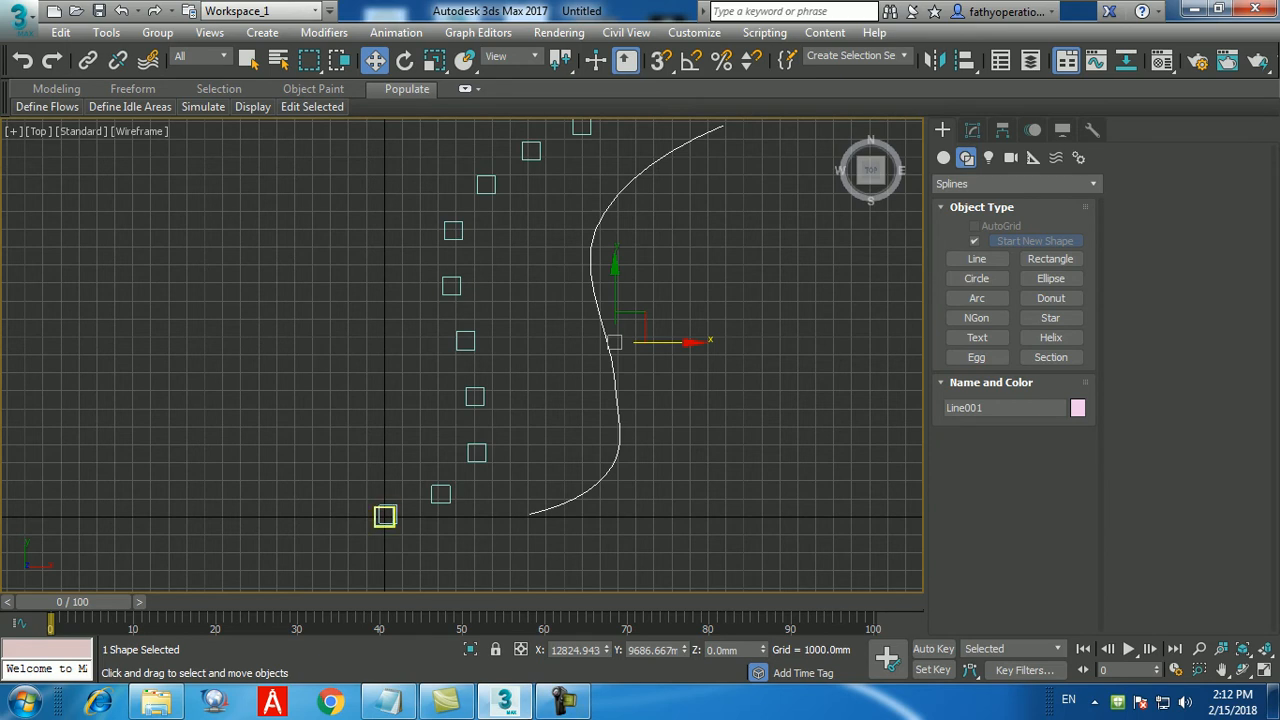
# Move the box overlapping the original at the origin to the lower end of the shifted curve, at about X 8352 mm, and deselect it
pyautogui.click(386, 515)
pyautogui.moveTo(386, 515)
pyautogui.keyDown('shift'); pyautogui.mouseDown()
pyautogui.moveTo(497, 571)
pyautogui.moveTo(551, 517)
pyautogui.moveTo(534, 516)
pyautogui.mouseUp(); pyautogui.keyUp('shift')
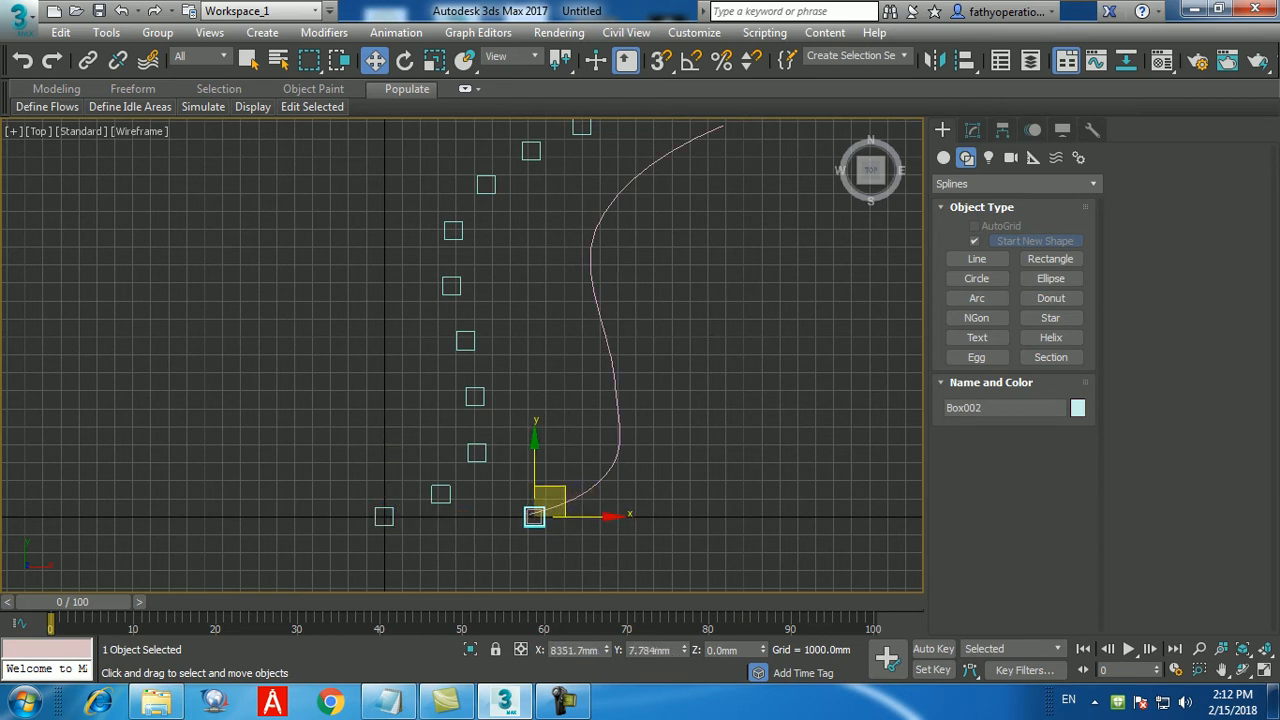
pyautogui.click(568, 556)
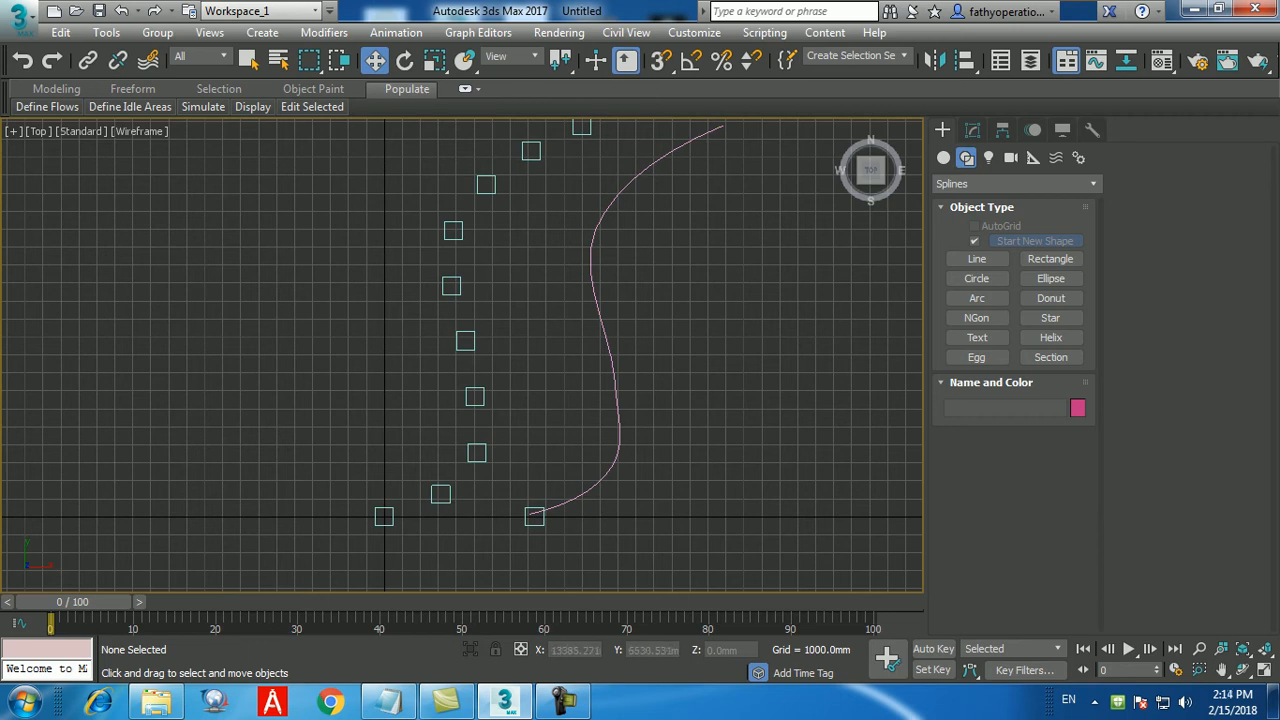
# Try scaling the shifted curve uniformly to about 127%, undo the scaling, and return to the Move tool with nothing selected
pyautogui.click(613, 340)
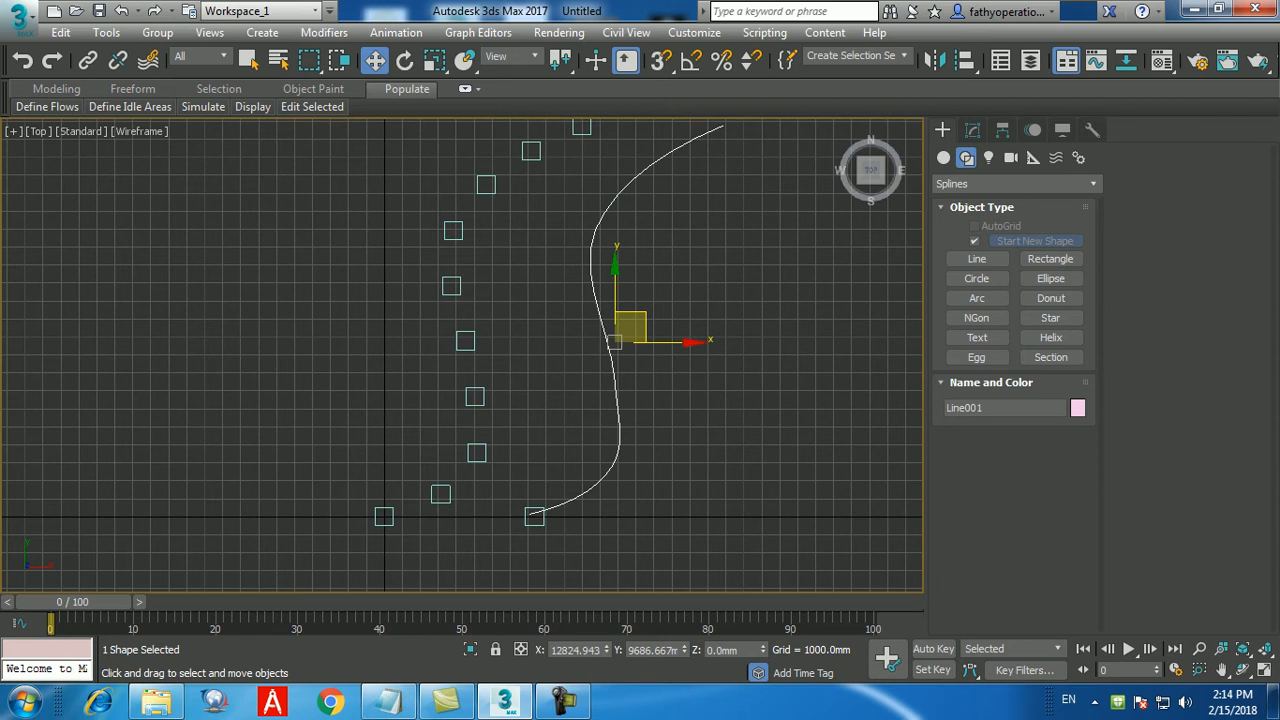
pyautogui.click(434, 60)
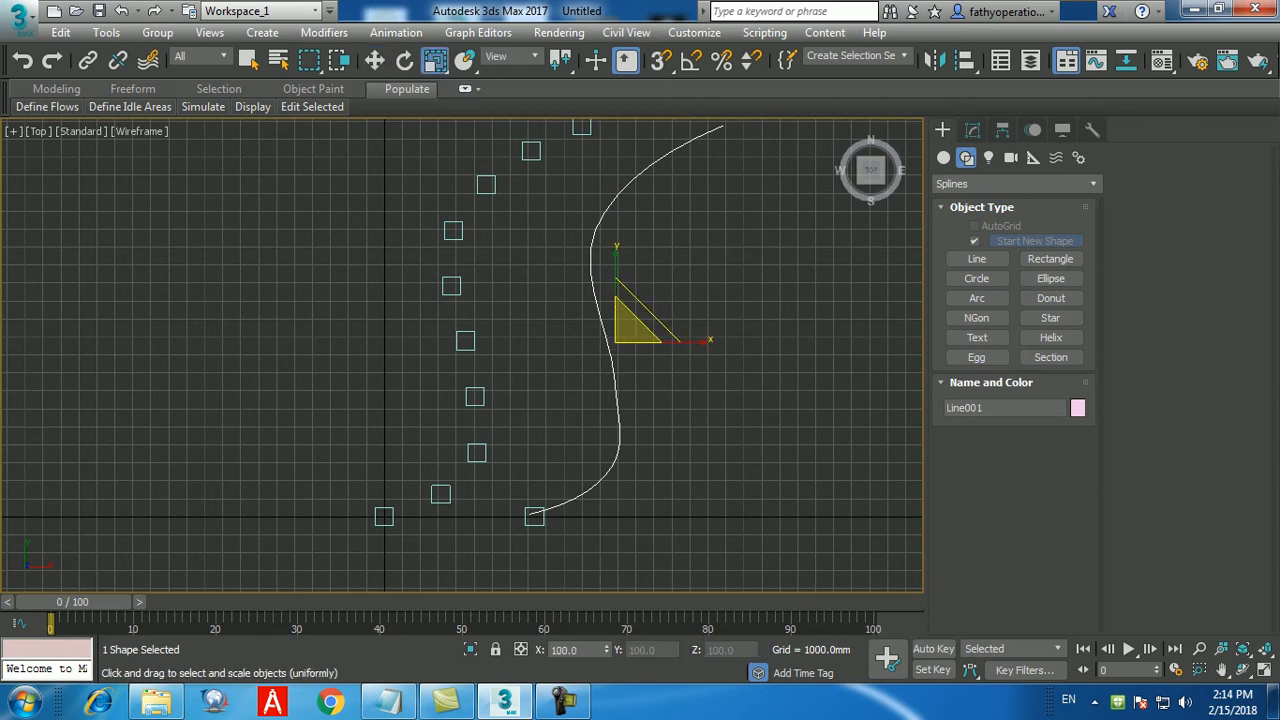
pyautogui.moveTo(630, 328); pyautogui.dragTo(630, 302)
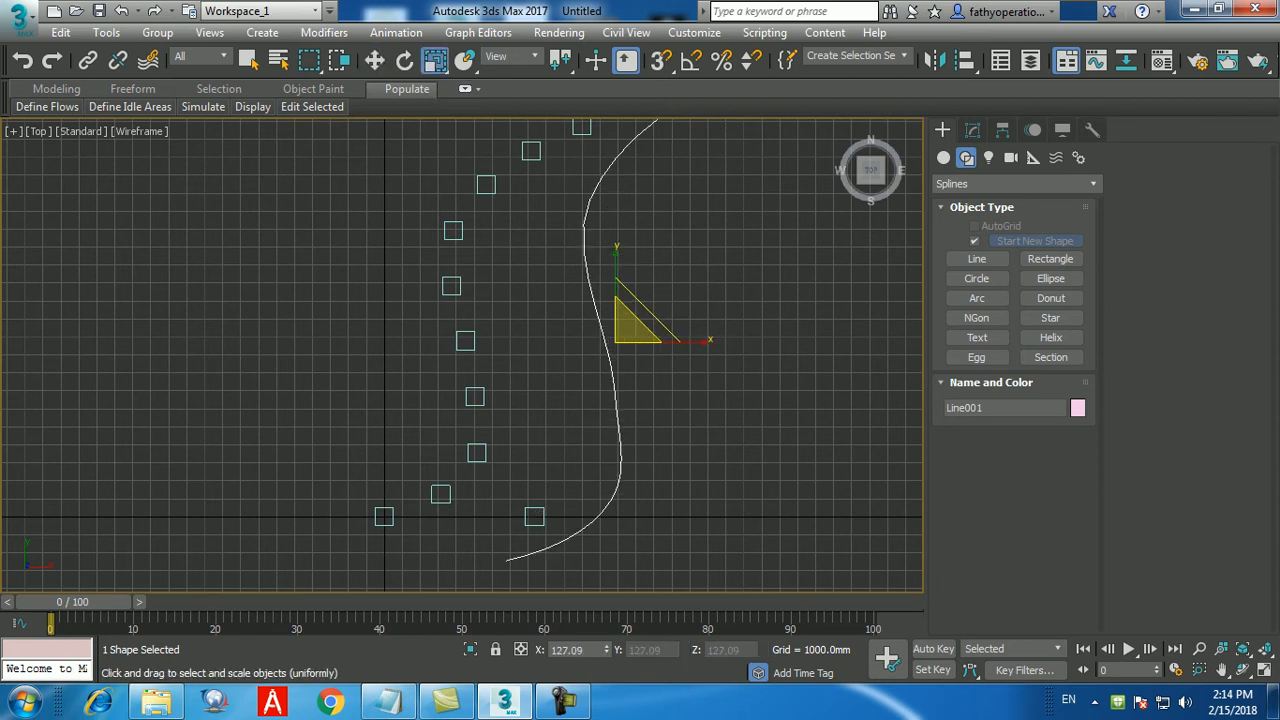
pyautogui.hotkey('ctrl', 'z')
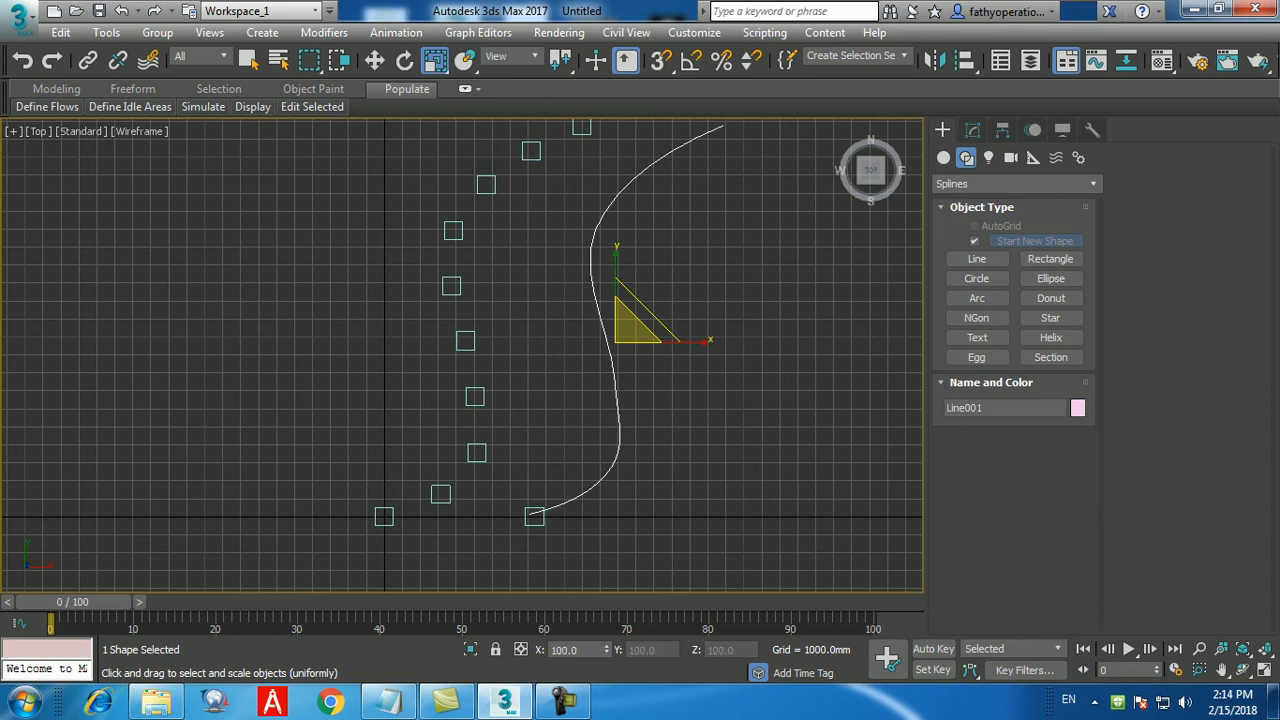
pyautogui.click(350, 230)
pyautogui.click(375, 60)
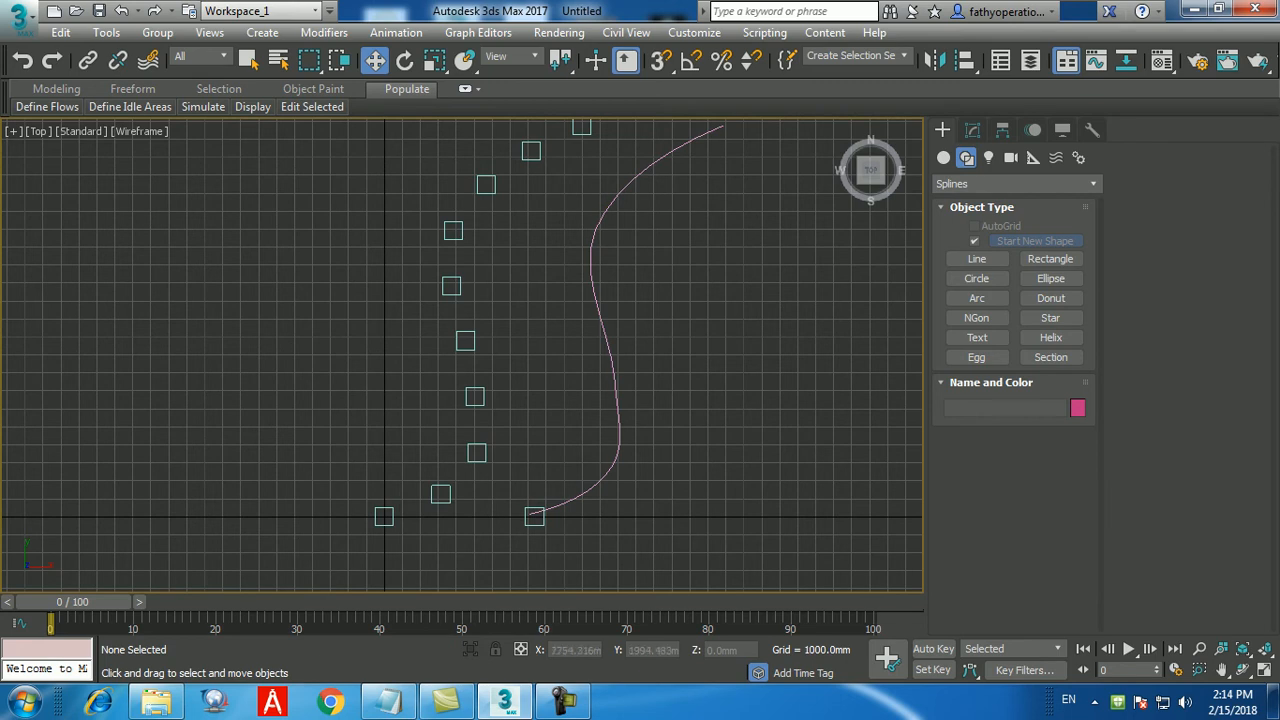
# Try distributing 10 evenly divided instances of the box at the shifted curve's lower end along that curve with the Spacing Tool
pyautogui.click(534, 517)
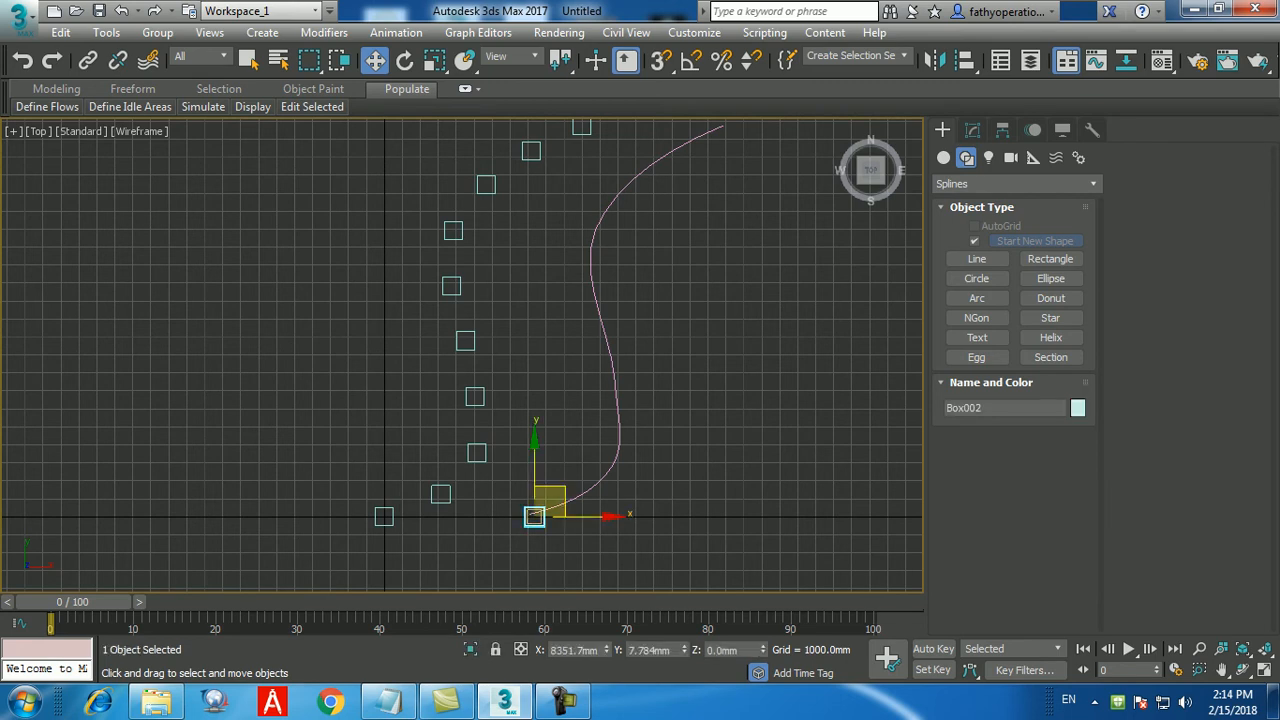
pyautogui.click(106, 32)
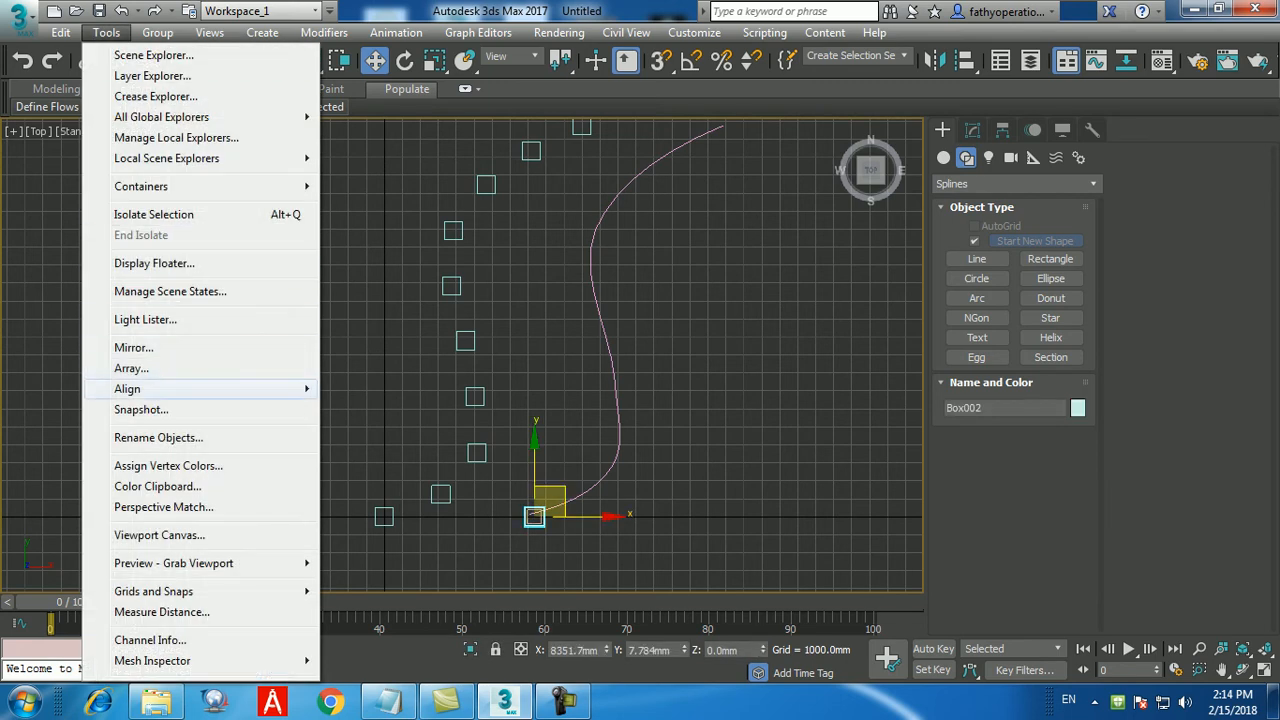
pyautogui.moveTo(200, 388)
pyautogui.click(383, 430)
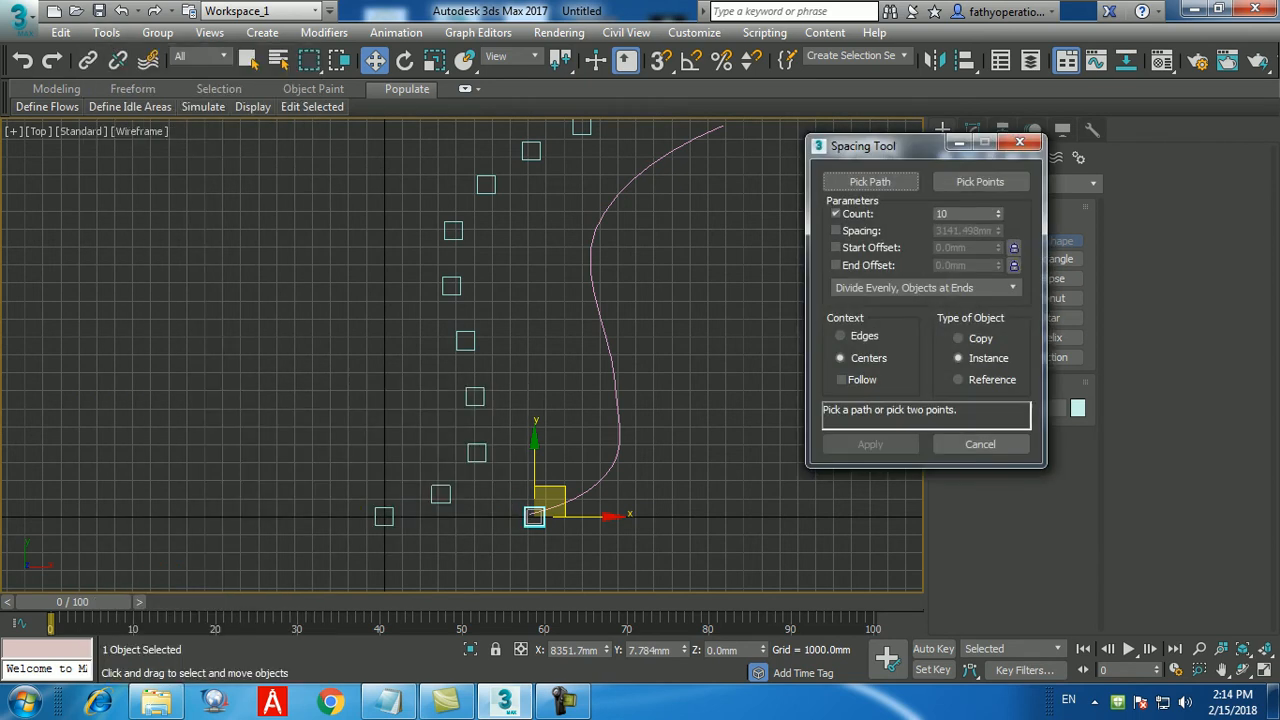
pyautogui.click(870, 181)
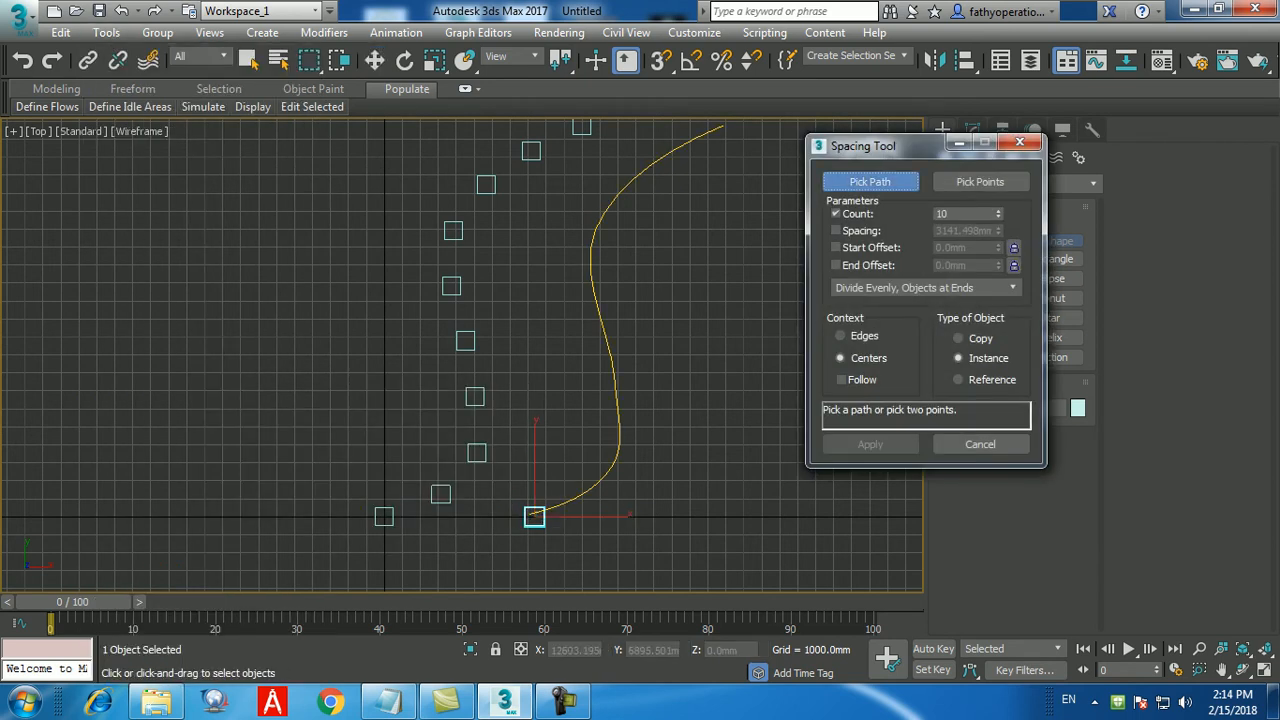
pyautogui.click(614, 394)
pyautogui.click(870, 444)
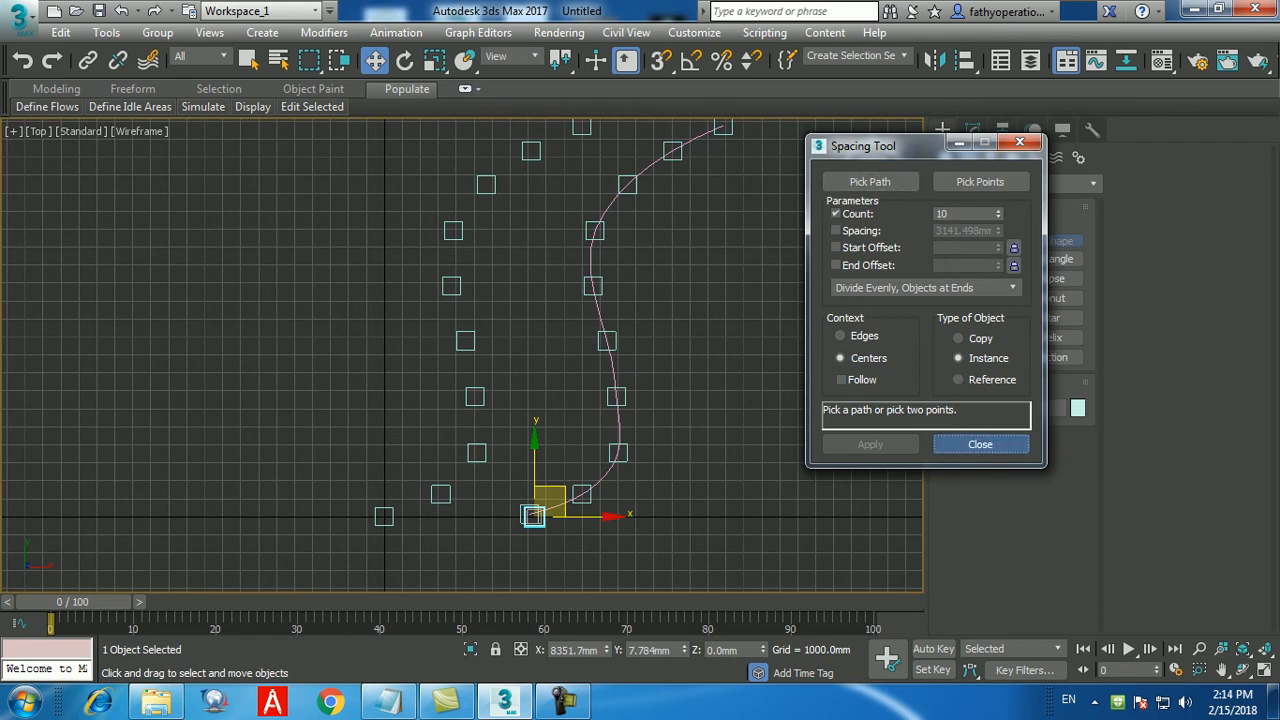
pyautogui.click(980, 444)
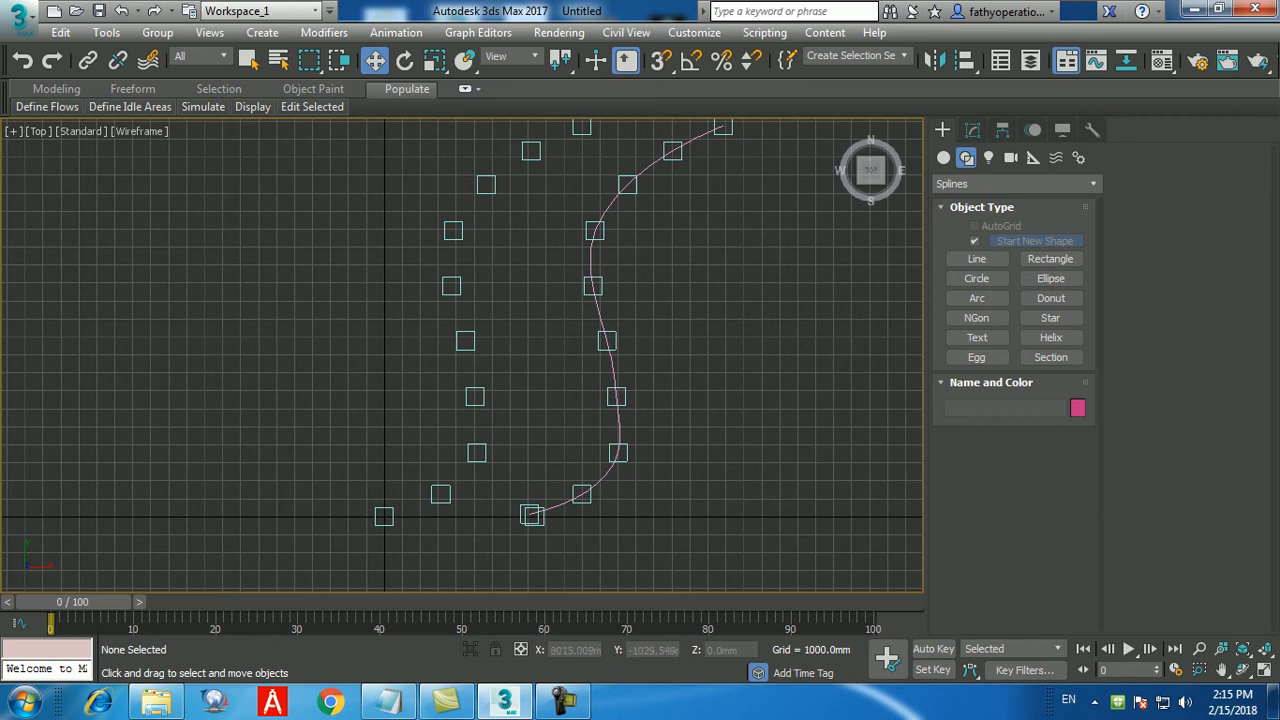
# Undo the box instances distributed along the shifted curve, leaving the box at its lower end selected
pyautogui.click(531, 515)
pyautogui.click(531, 515)
pyautogui.click(533, 515)
pyautogui.click(534, 516)
pyautogui.hotkey('ctrl', 'z')
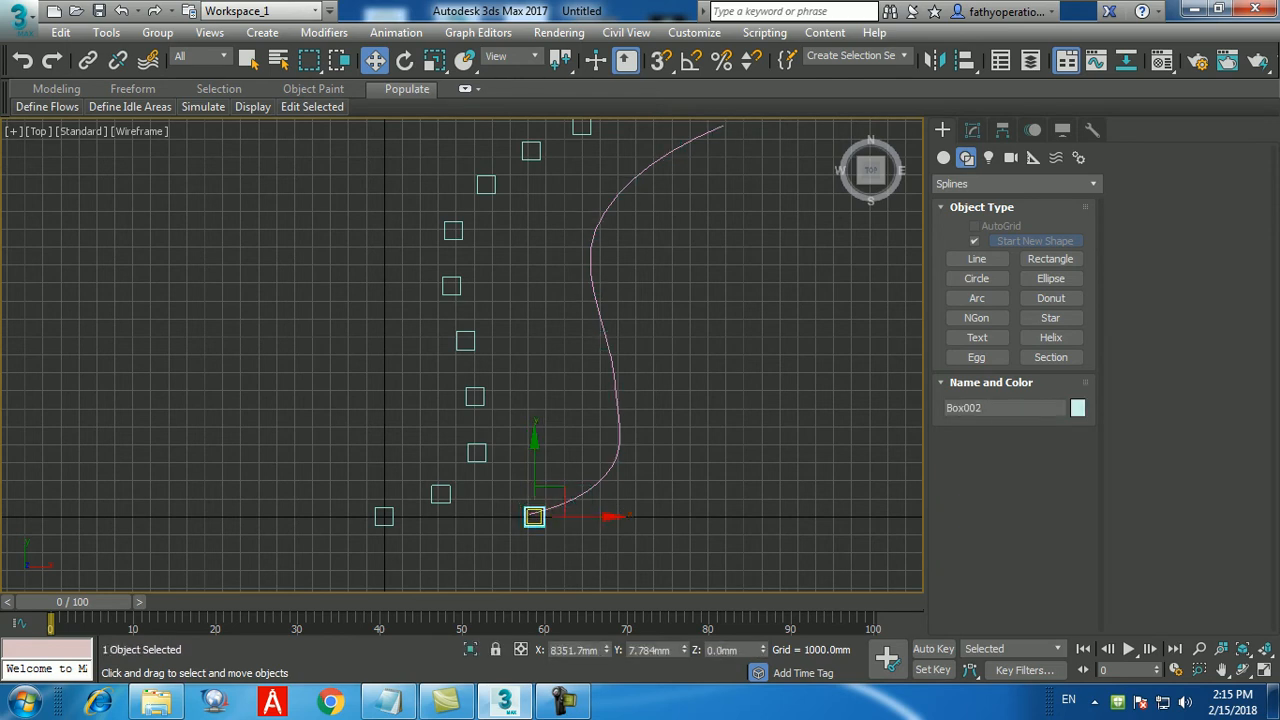
# Distribute 10 instances of the selected box along the shifted curve with the Spacing Tool, divided evenly with objects at ends
pyautogui.click(106, 32)
pyautogui.moveTo(200, 388)
pyautogui.click(383, 430)
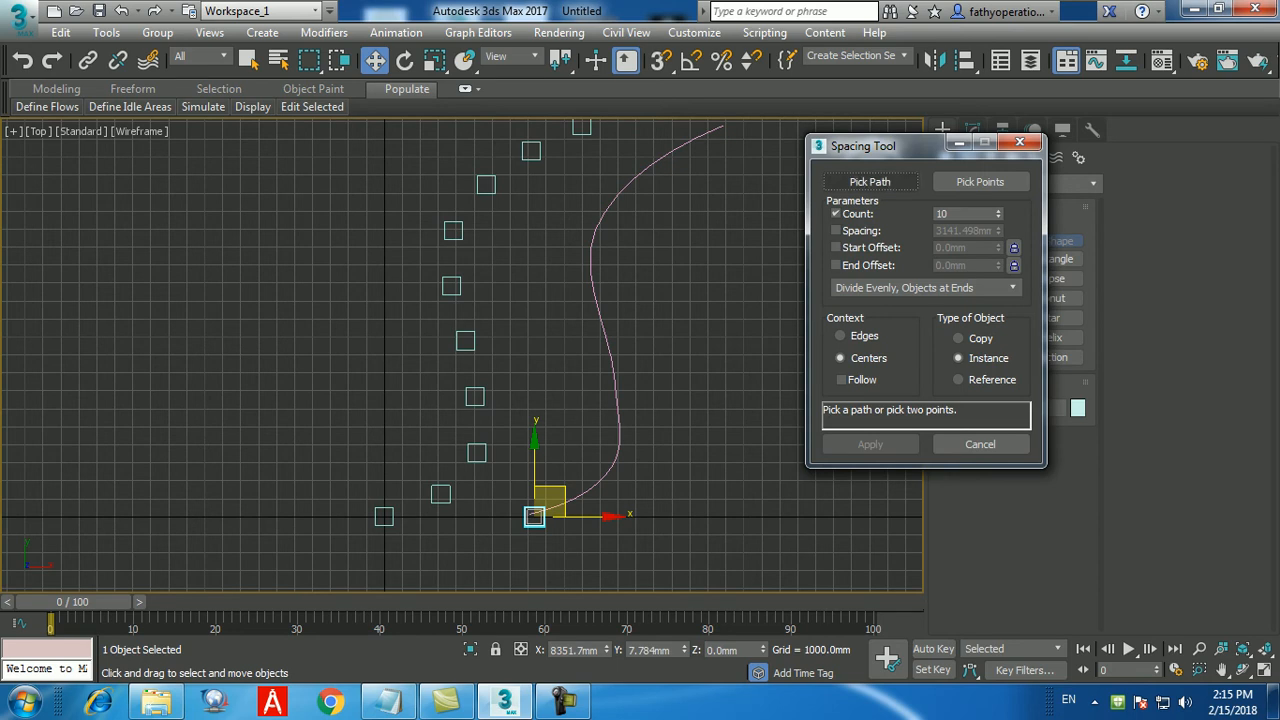
pyautogui.click(870, 181)
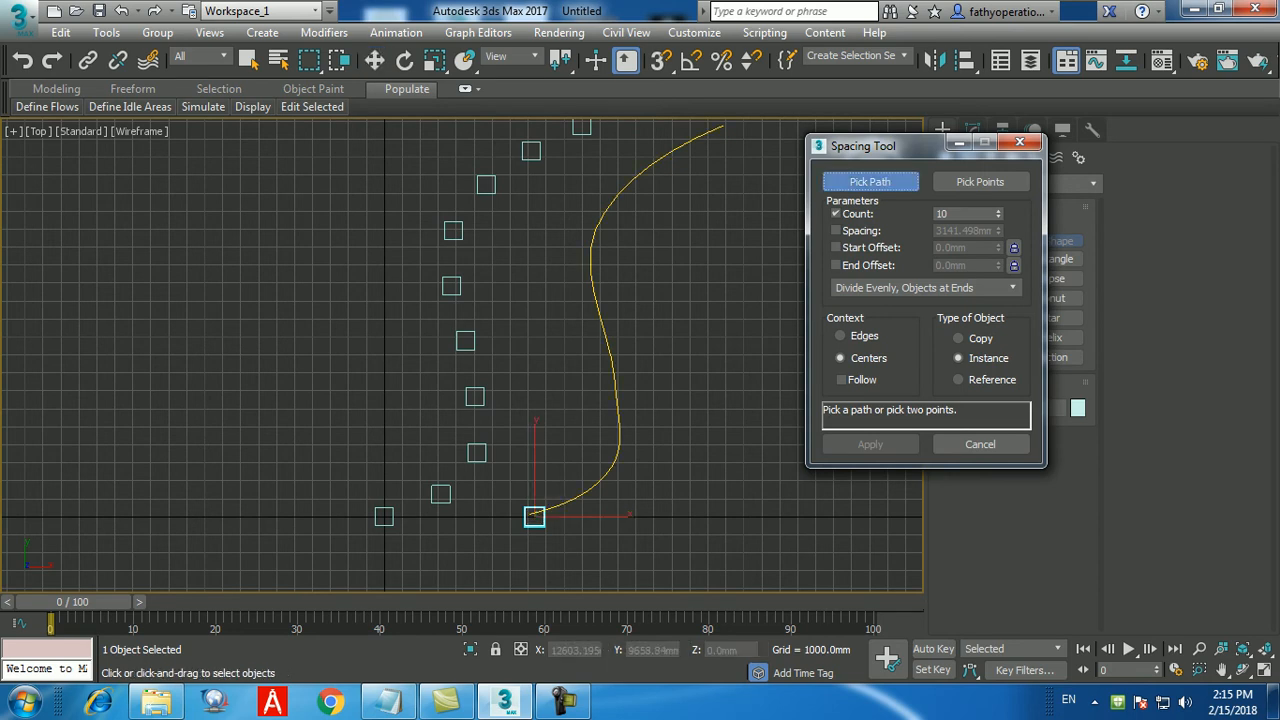
pyautogui.click(606, 335)
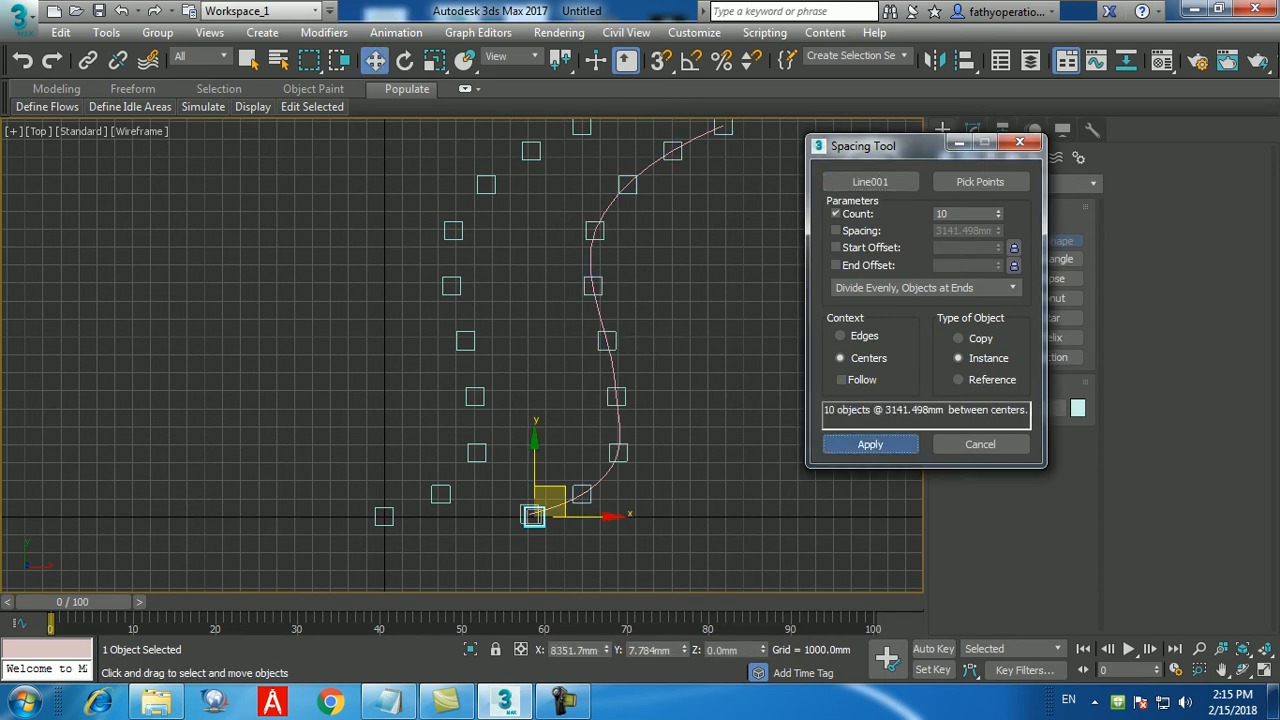
pyautogui.click(870, 444)
pyautogui.click(980, 444)
# Delete the duplicate instance overlapping the original box at the lower end of the shifted curve
pyautogui.click(560, 555)
pyautogui.click(523, 510)
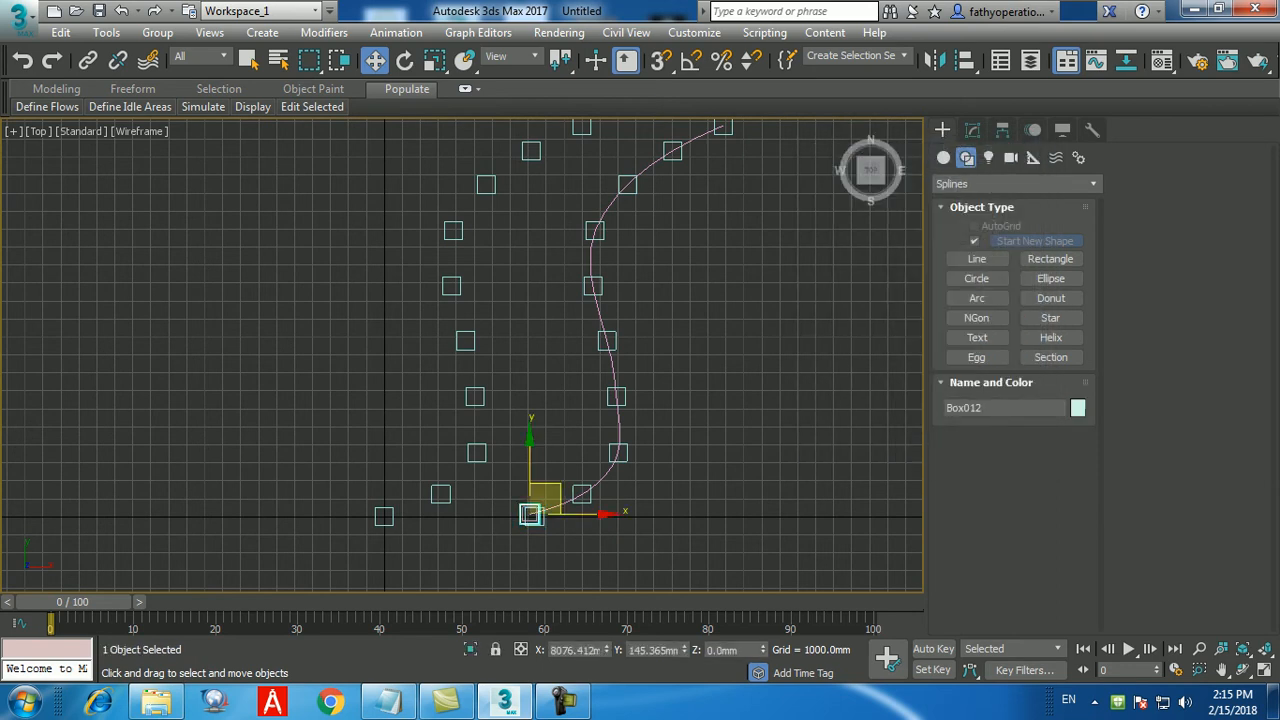
pyautogui.press('Delete')
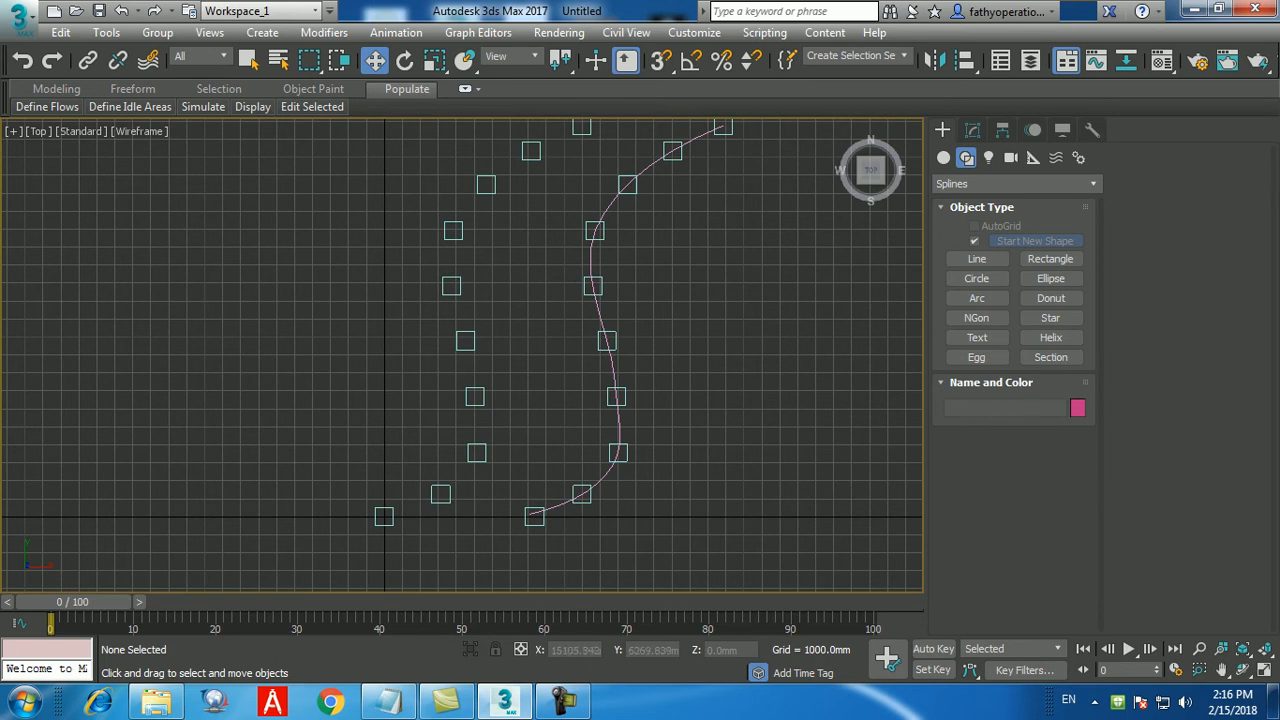
# Move the curve along the X axis to between the two rows of boxes, at about X 9582 mm
pyautogui.click(609, 343)
pyautogui.moveTo(609, 343); pyautogui.dragTo(533, 343)
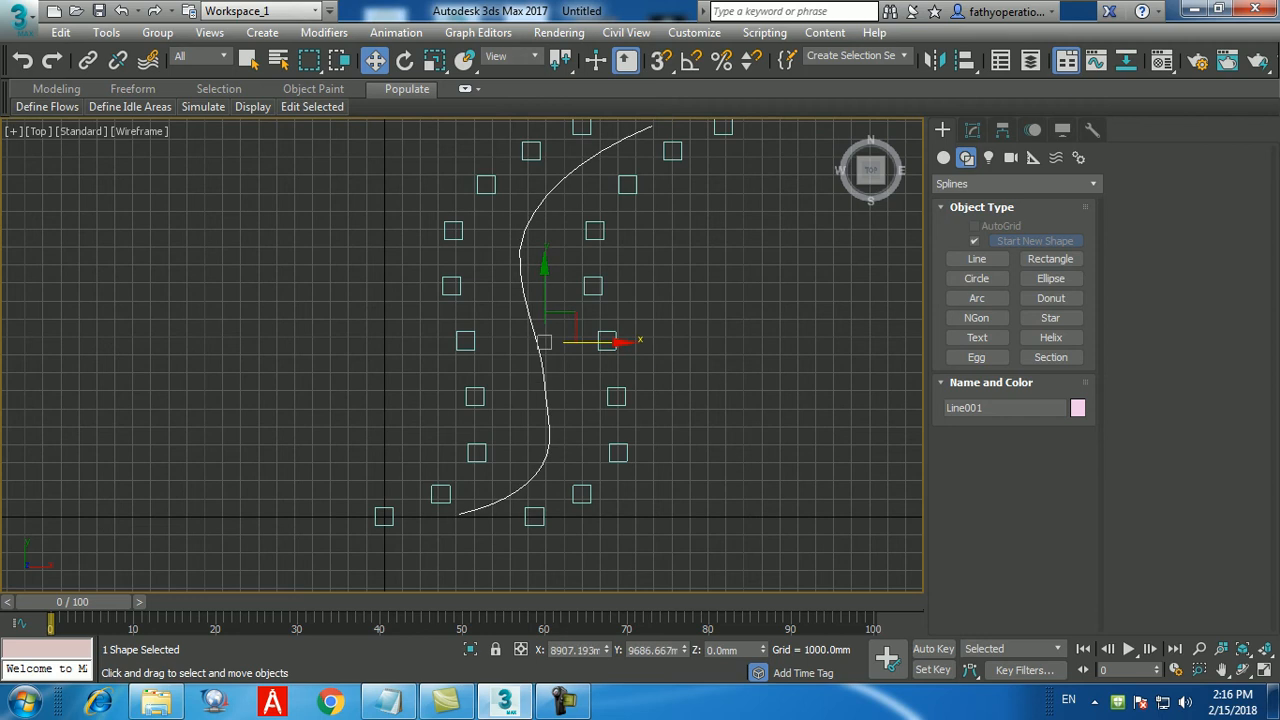
pyautogui.moveTo(590, 343)
pyautogui.mouseDown()
pyautogui.moveTo(668, 343)
pyautogui.moveTo(602, 343)
pyautogui.mouseUp()
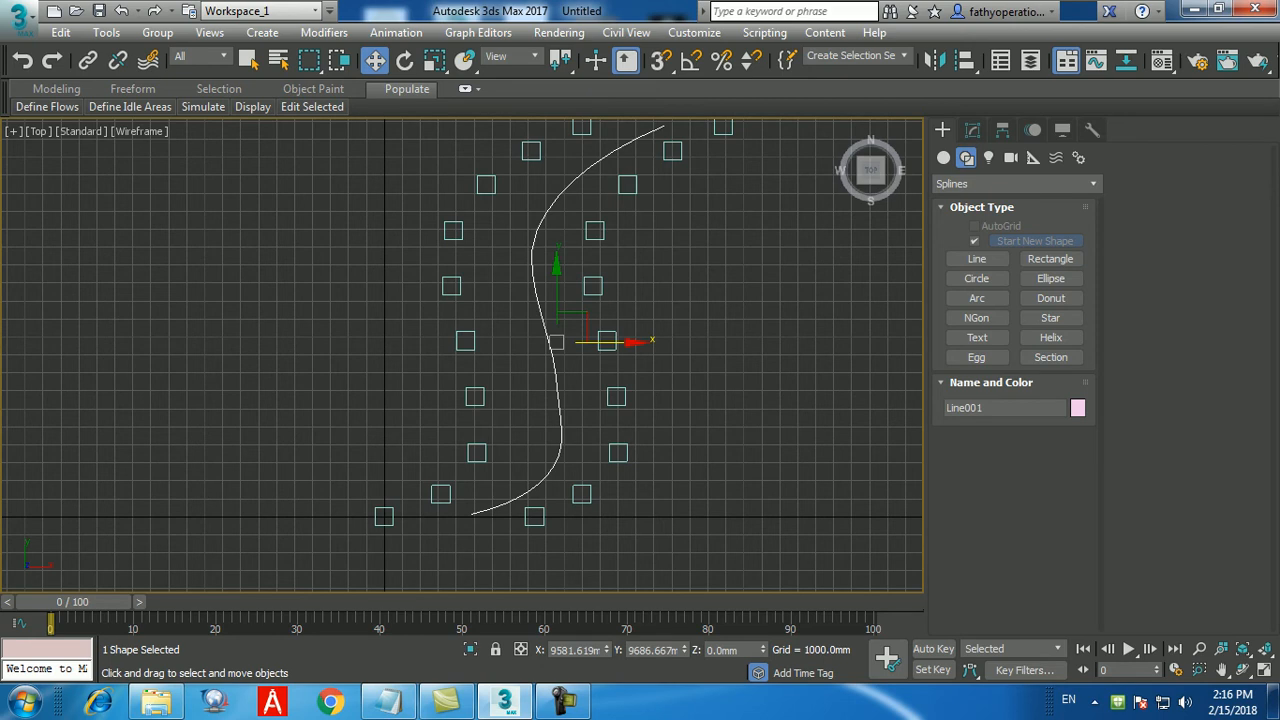
# Check the dimensions of the lowest box in the second row, and clear the selection
pyautogui.click(534, 516)
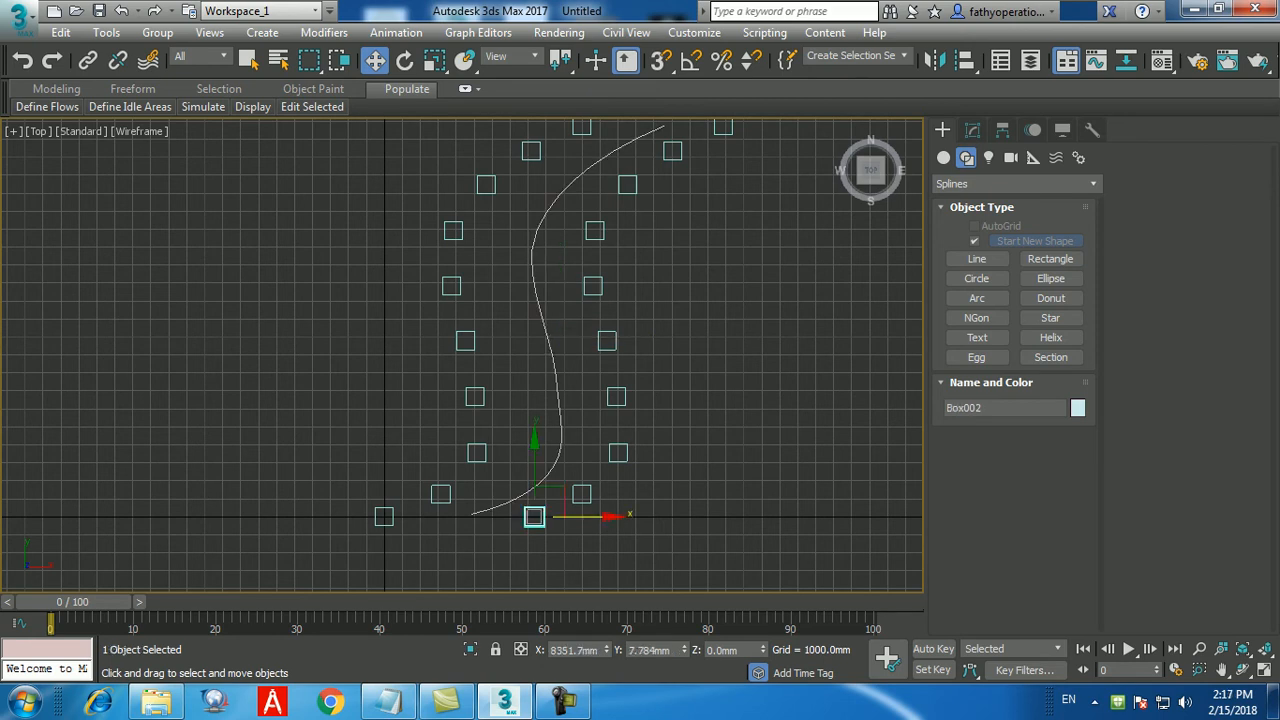
pyautogui.click(972, 130)
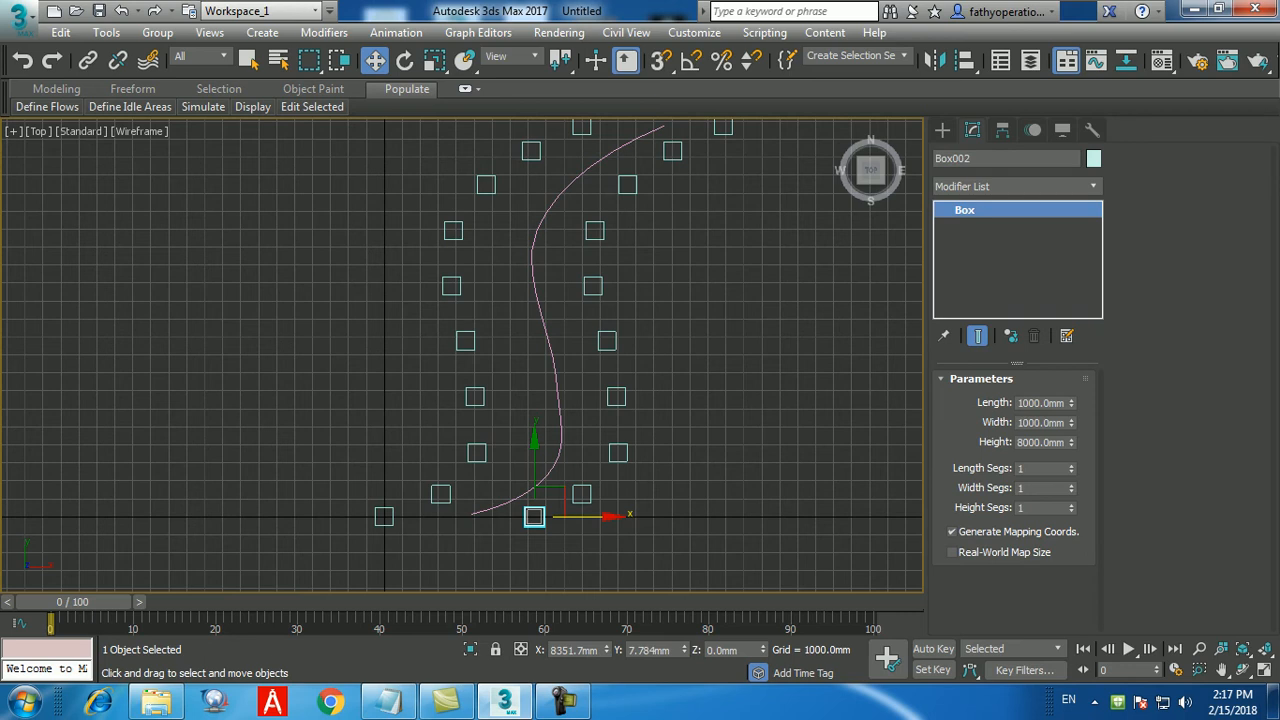
pyautogui.click(1064, 403)
pyautogui.click(680, 430)
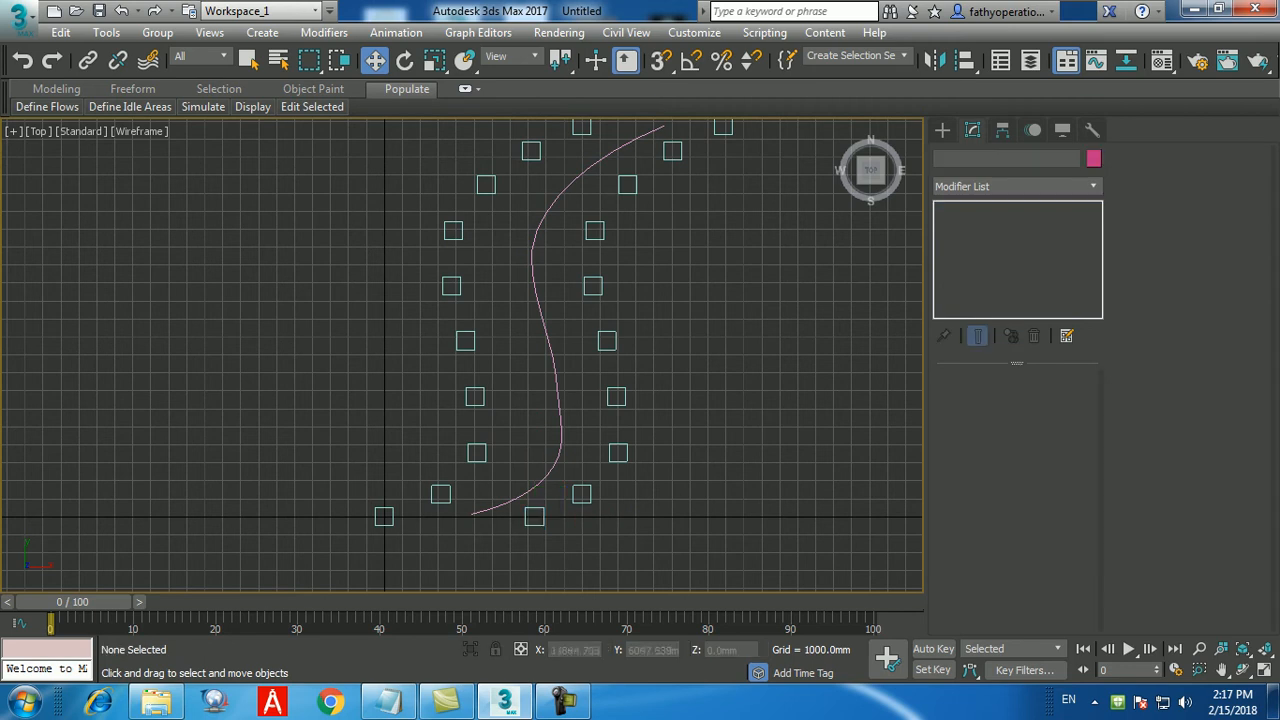
pyautogui.click(559, 418)
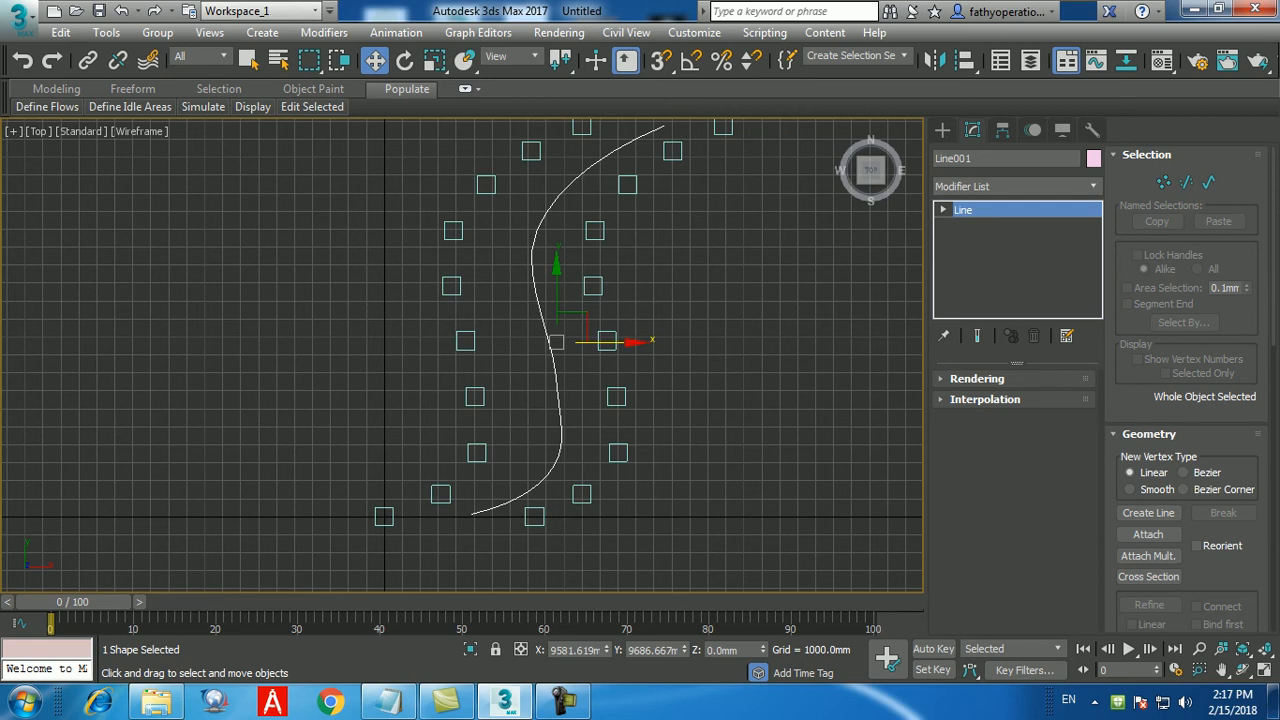
pyautogui.scroll(-3, 594, 404)
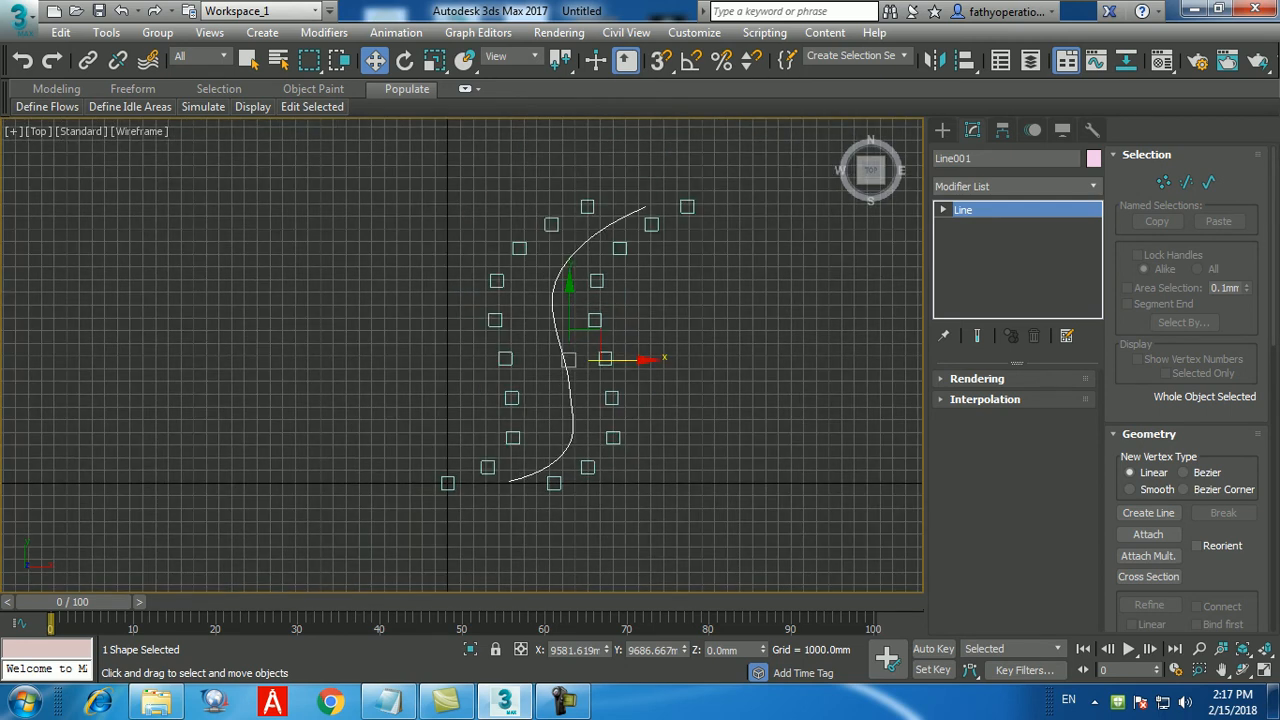
pyautogui.moveTo(611, 399); pyautogui.dragTo(588, 391, button='middle')
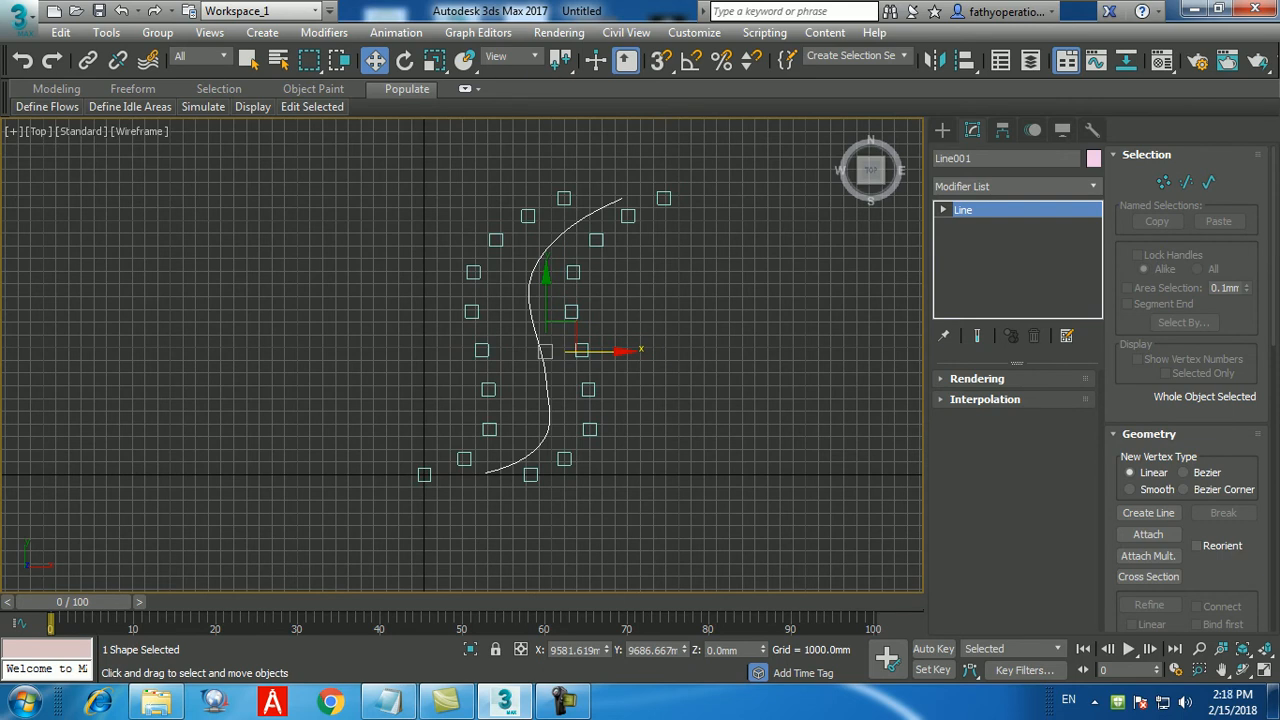
pyautogui.click(396, 32)
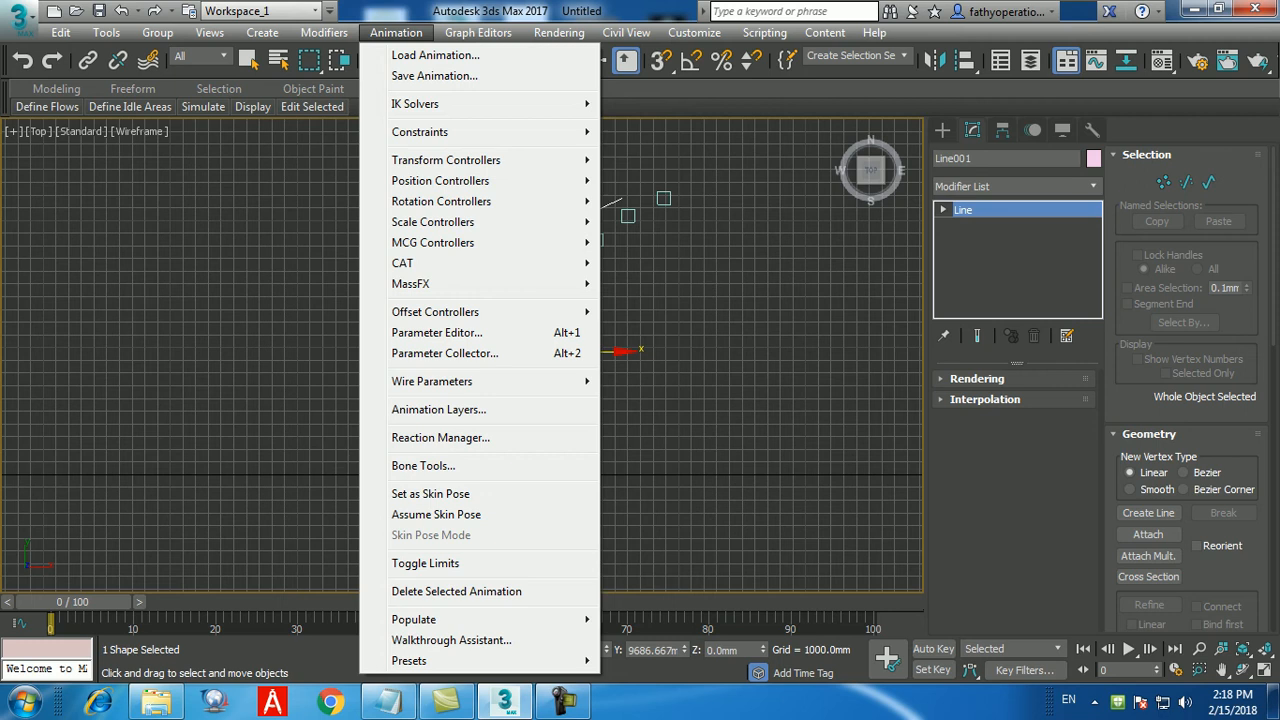
pyautogui.click(396, 33)
pyautogui.click(396, 33)
pyautogui.click(396, 33)
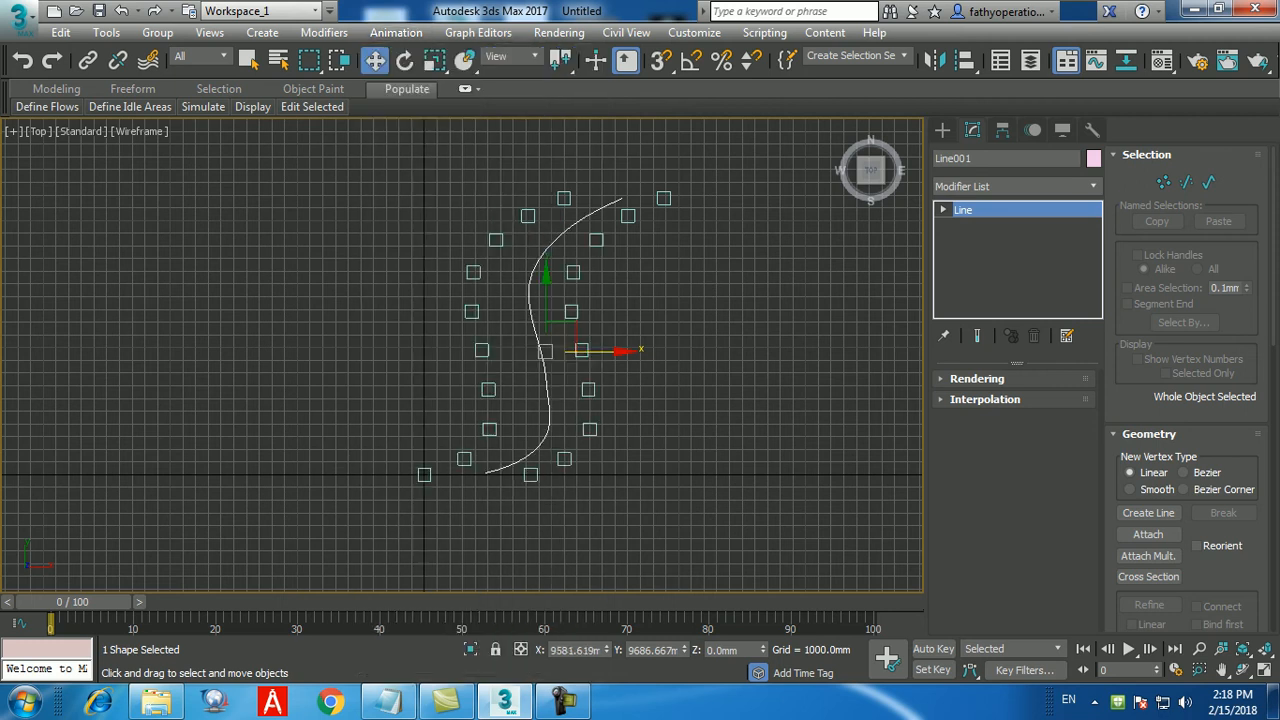
pyautogui.click(623, 589)
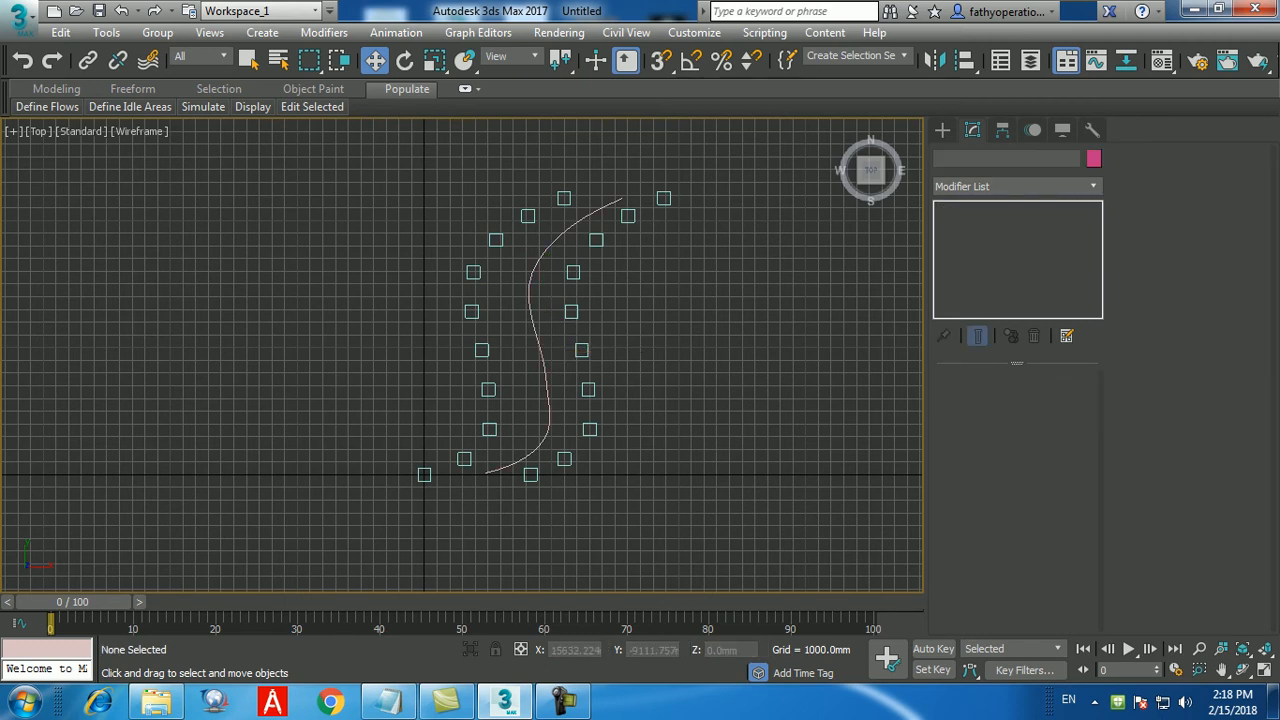
# Configure the animation time with a custom frame rate of 24 FPS and an end time of 300 frames
pyautogui.click(1176, 668)
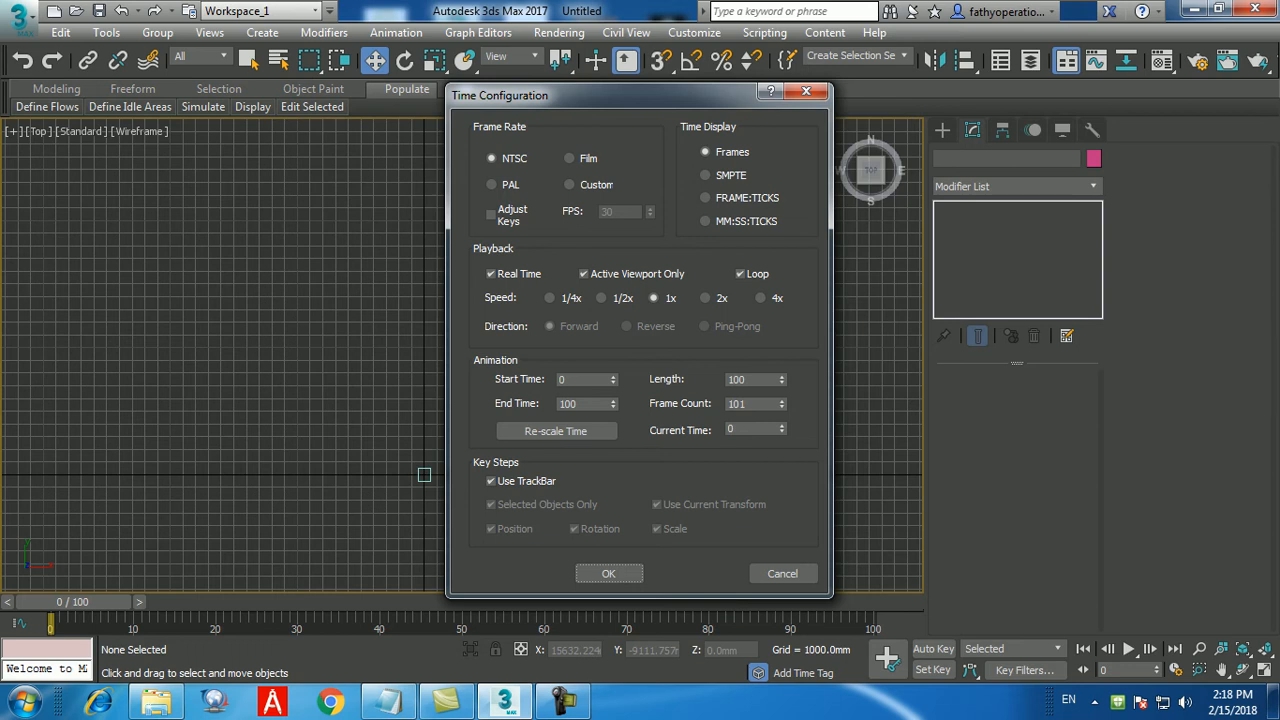
pyautogui.click(569, 184)
pyautogui.write('24')
pyautogui.press('Return')
pyautogui.click(560, 404)
pyautogui.moveTo(573, 404); pyautogui.dragTo(558, 404)
pyautogui.write('300')
pyautogui.press('Return')
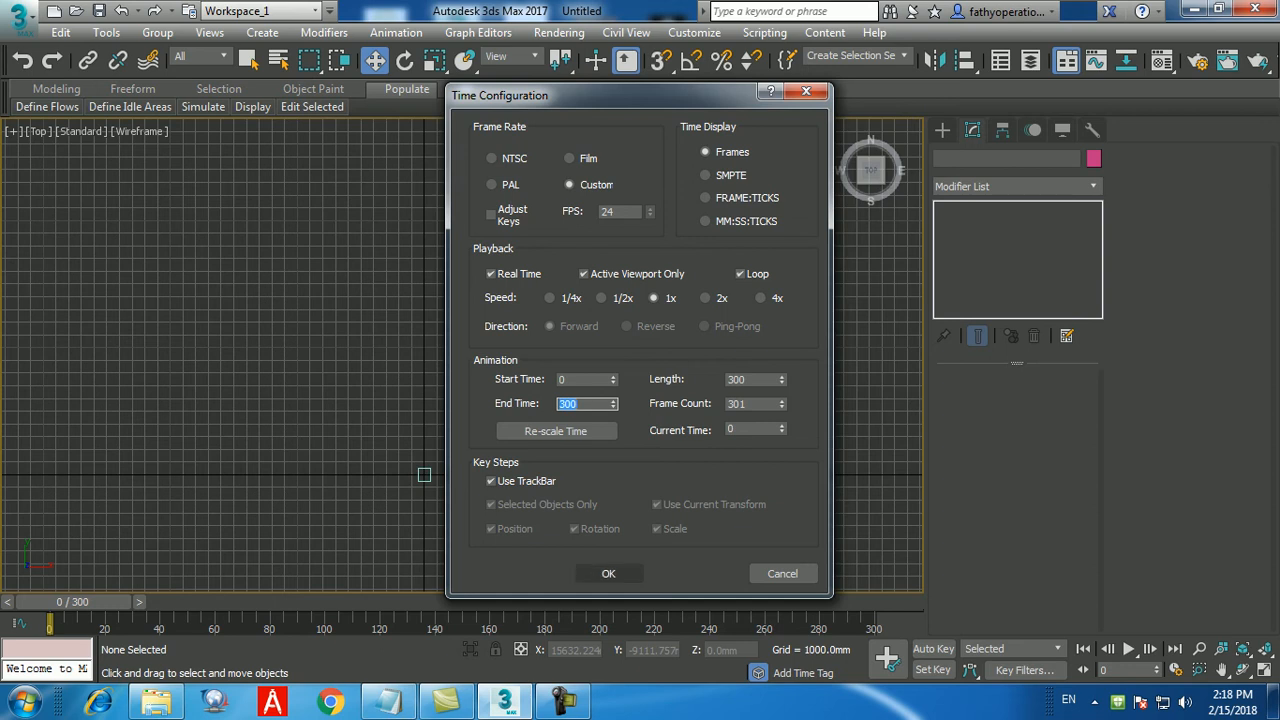
pyautogui.click(608, 573)
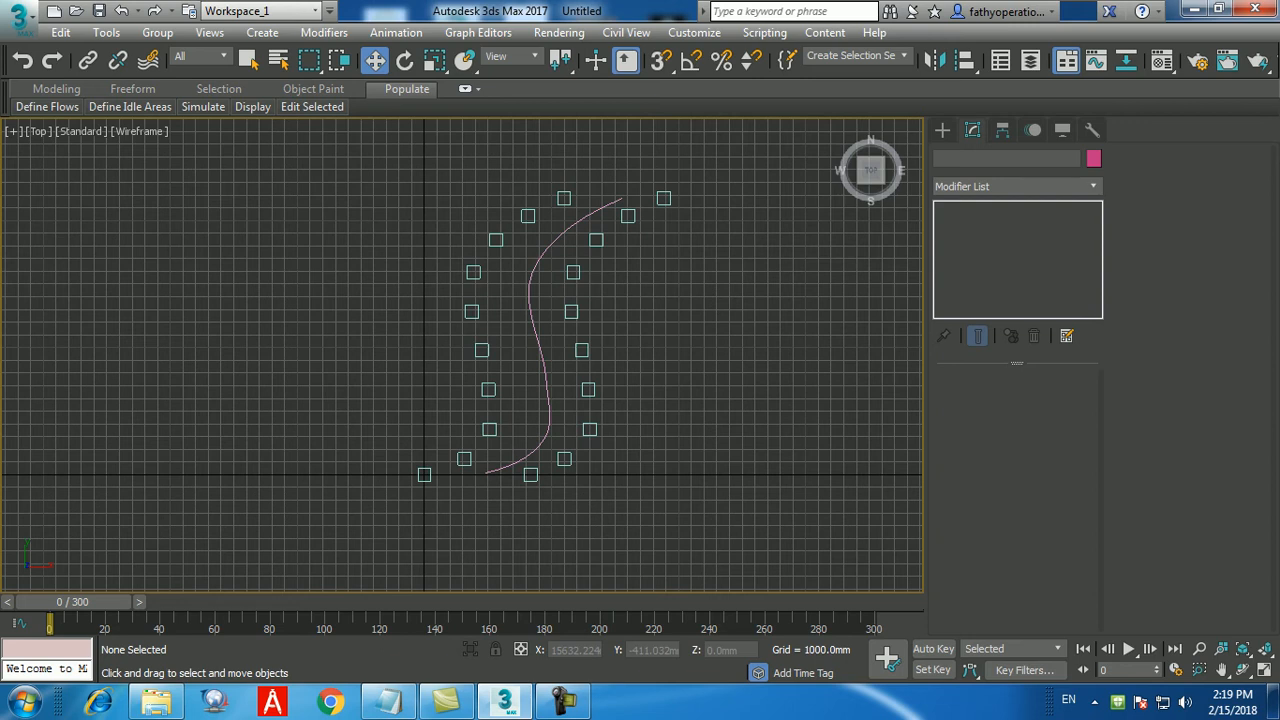
# Select the curve between the box rows and create a new free camera with the Walkthrough Assistant
pyautogui.moveTo(620, 466); pyautogui.dragTo(626, 478, button='middle')
pyautogui.click(550, 362)
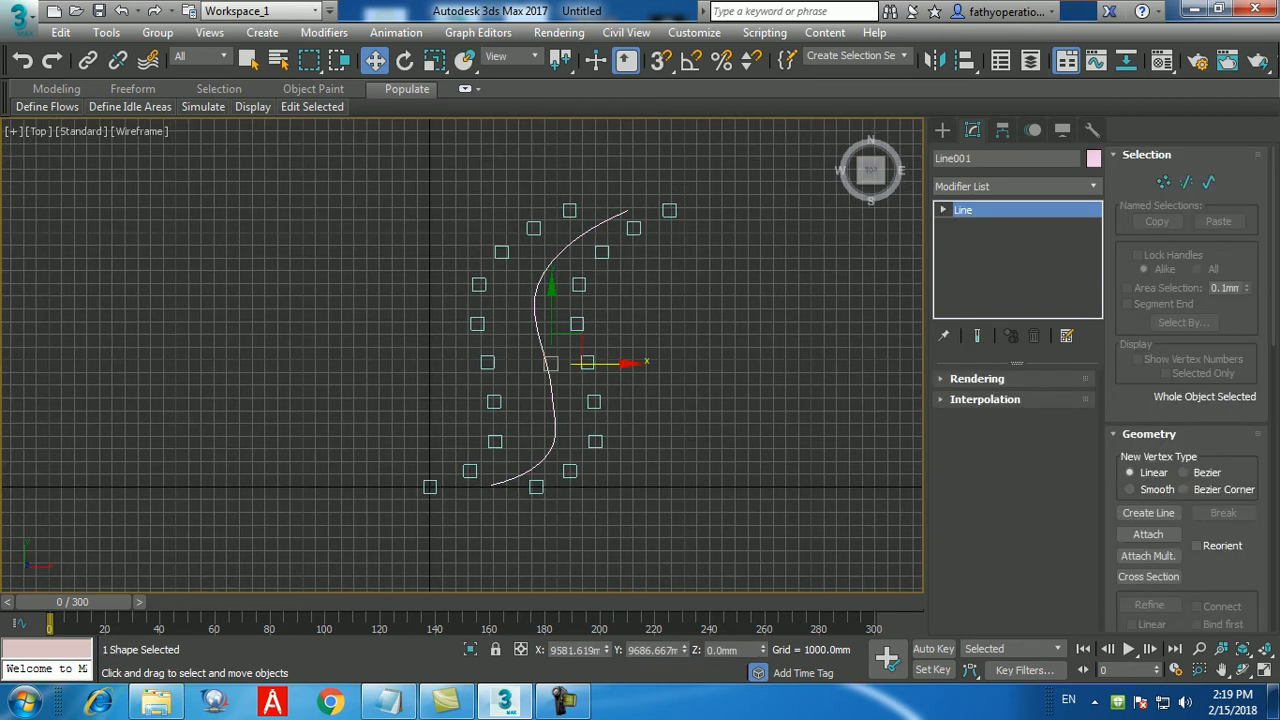
pyautogui.click(396, 32)
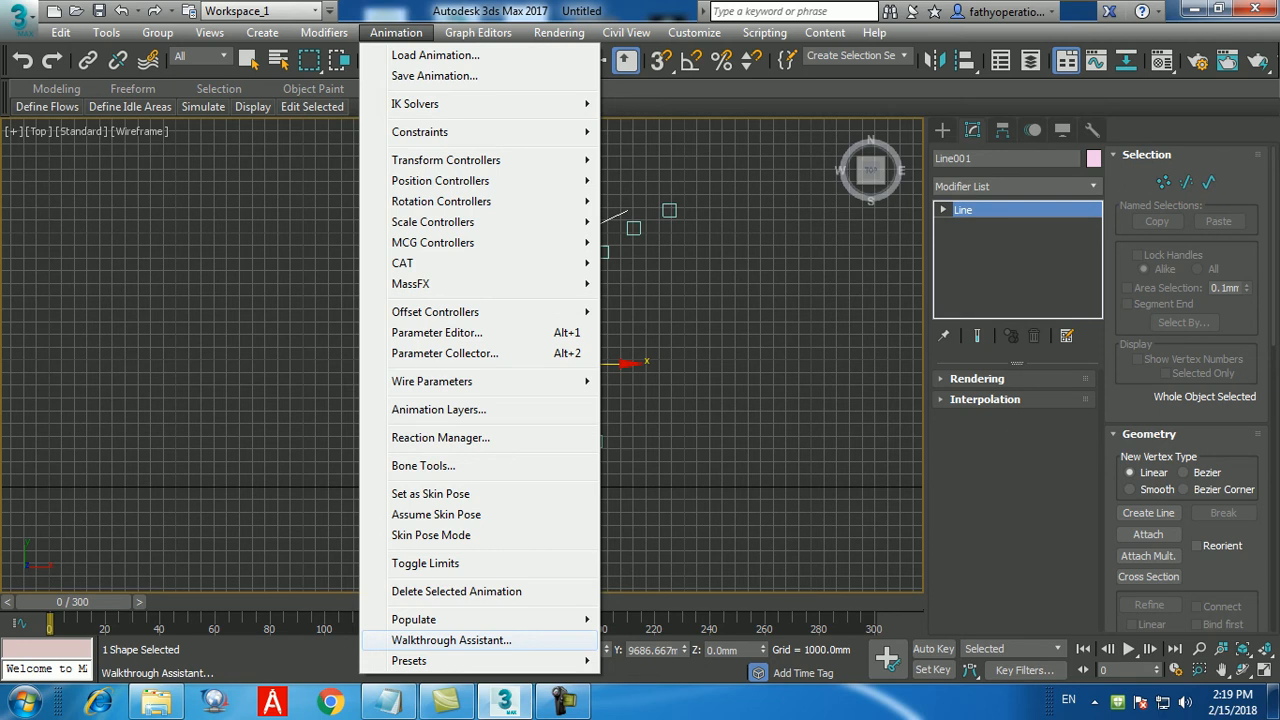
pyautogui.click(450, 640)
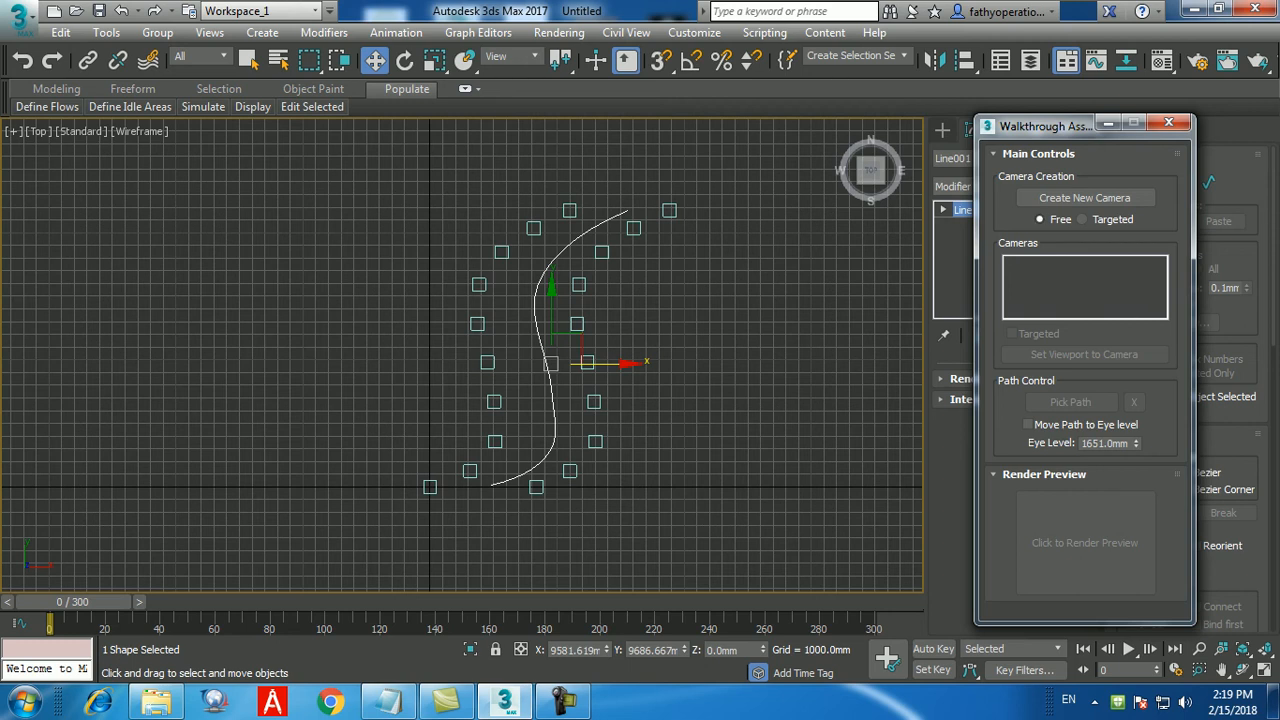
pyautogui.click(1084, 198)
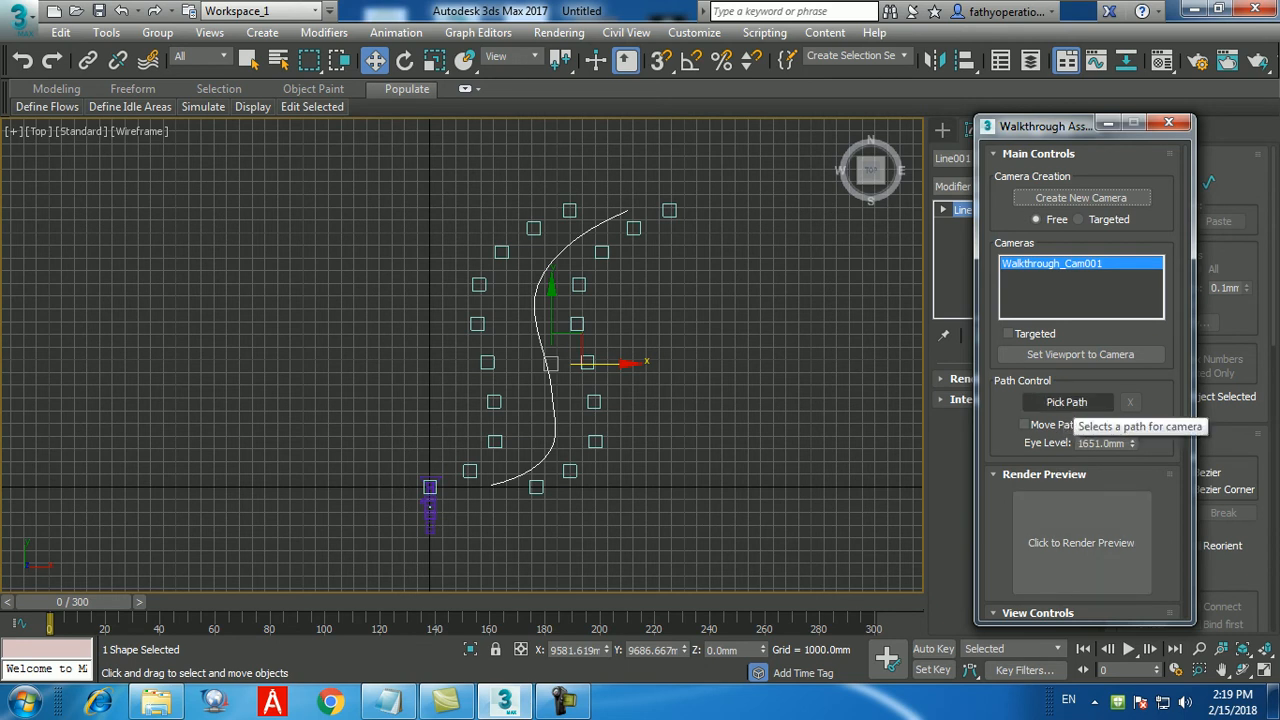
# Assign the curve as the walkthrough camera's path with Move Path to Eye Level enabled, and close the Walkthrough Assistant
pyautogui.click(1066, 402)
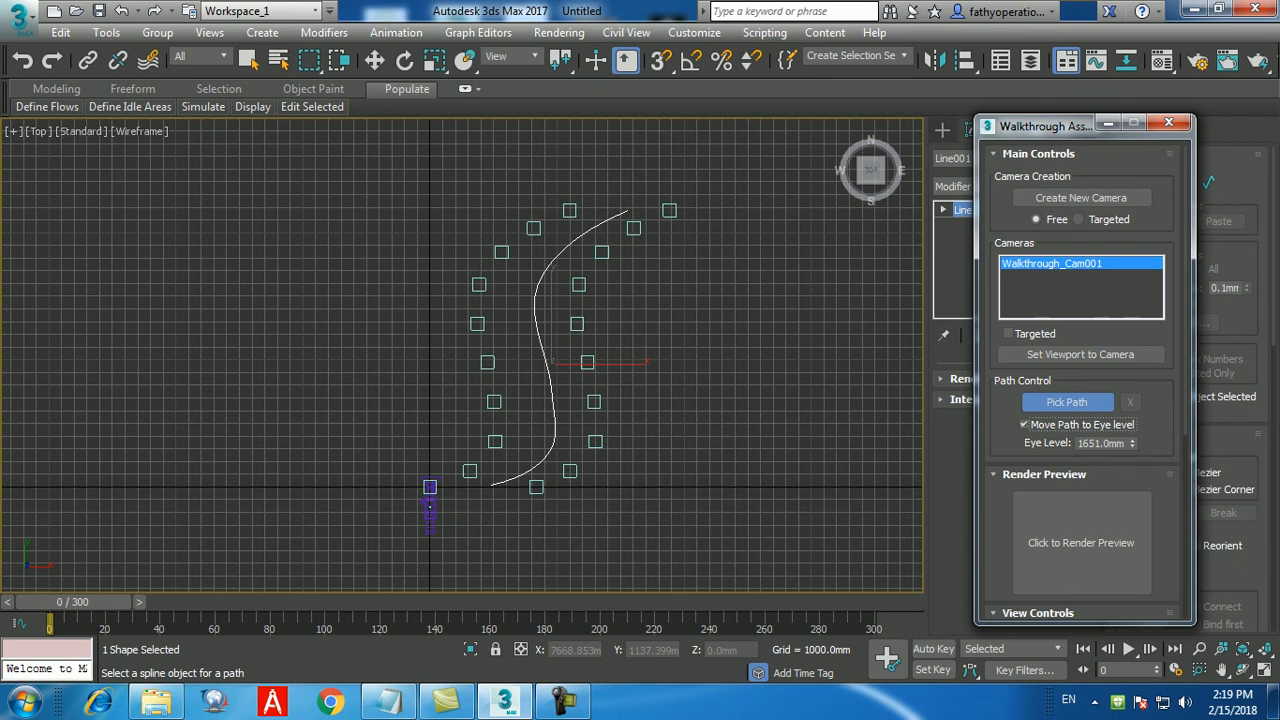
pyautogui.click(514, 477)
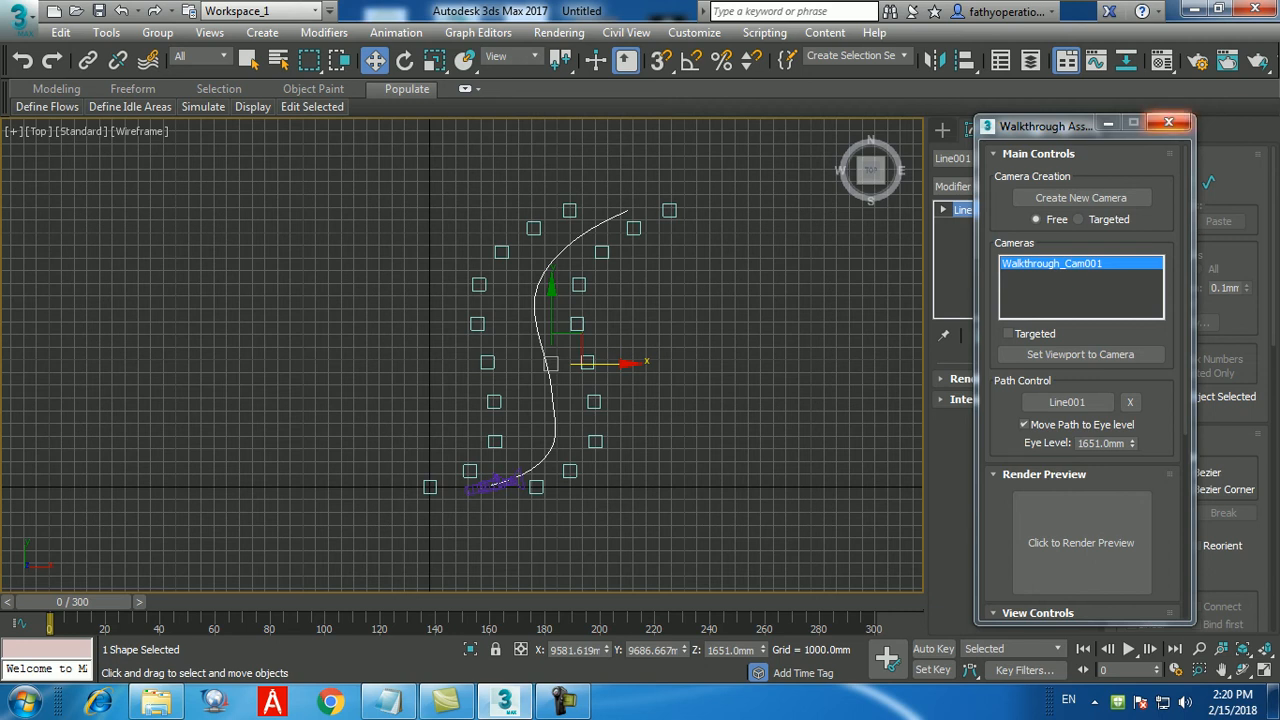
pyautogui.click(1168, 122)
# Examine the walkthrough camera at the start of its path in a maximized Perspective view, and clear the selection
pyautogui.hotkey('alt', 'w')
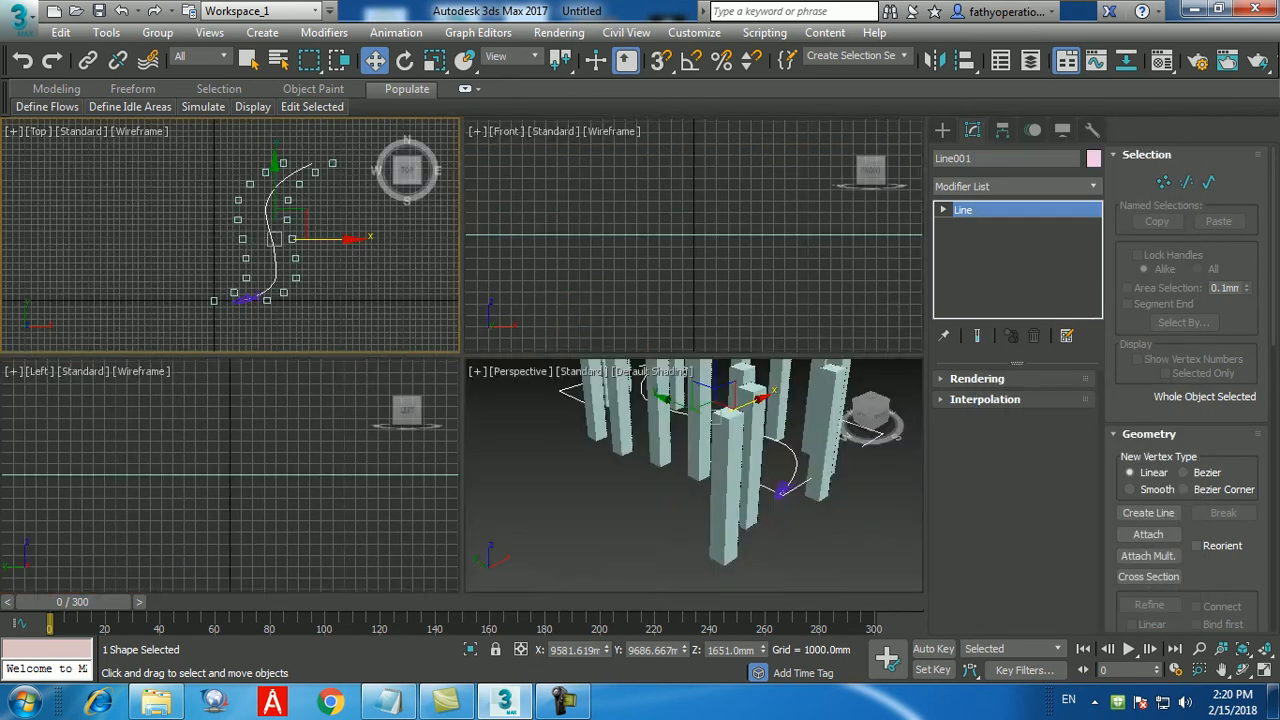
pyautogui.rightClick(640, 388)
pyautogui.hotkey('alt', 'w')
pyautogui.keyDown('alt'); pyautogui.moveTo(640, 389); pyautogui.dragTo(590, 332, button='middle'); pyautogui.keyUp('alt')
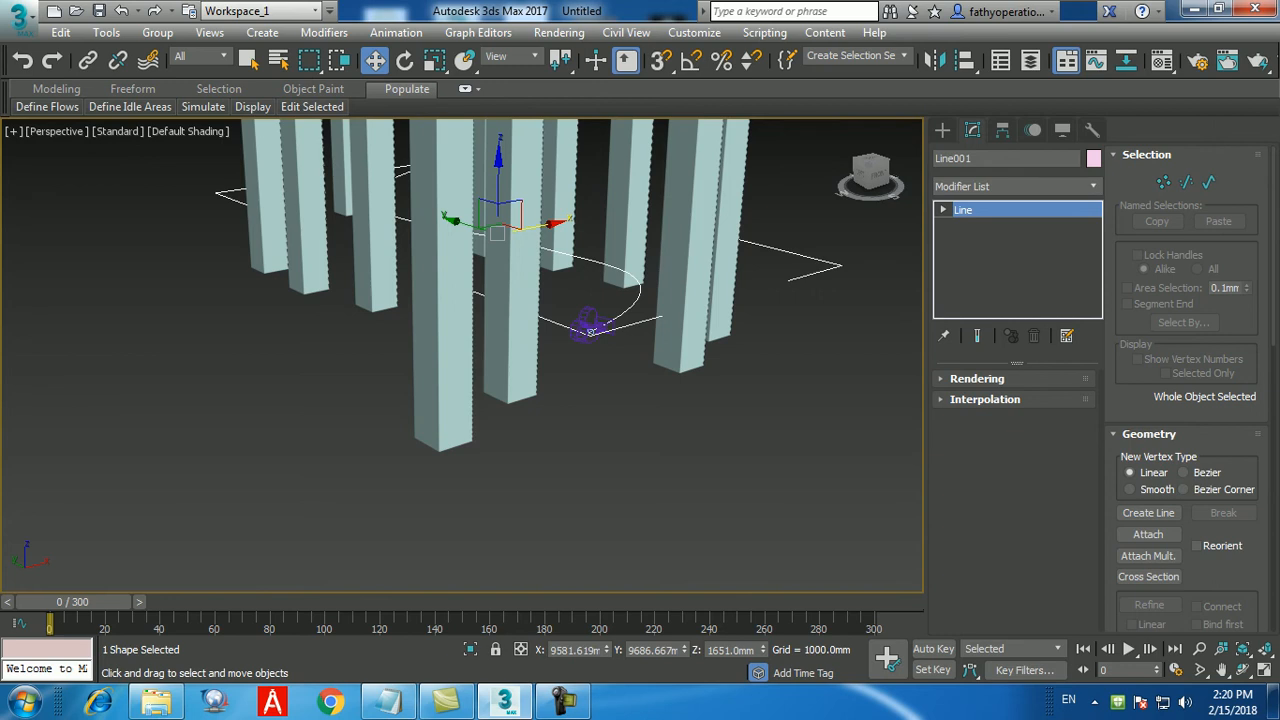
pyautogui.click(591, 331)
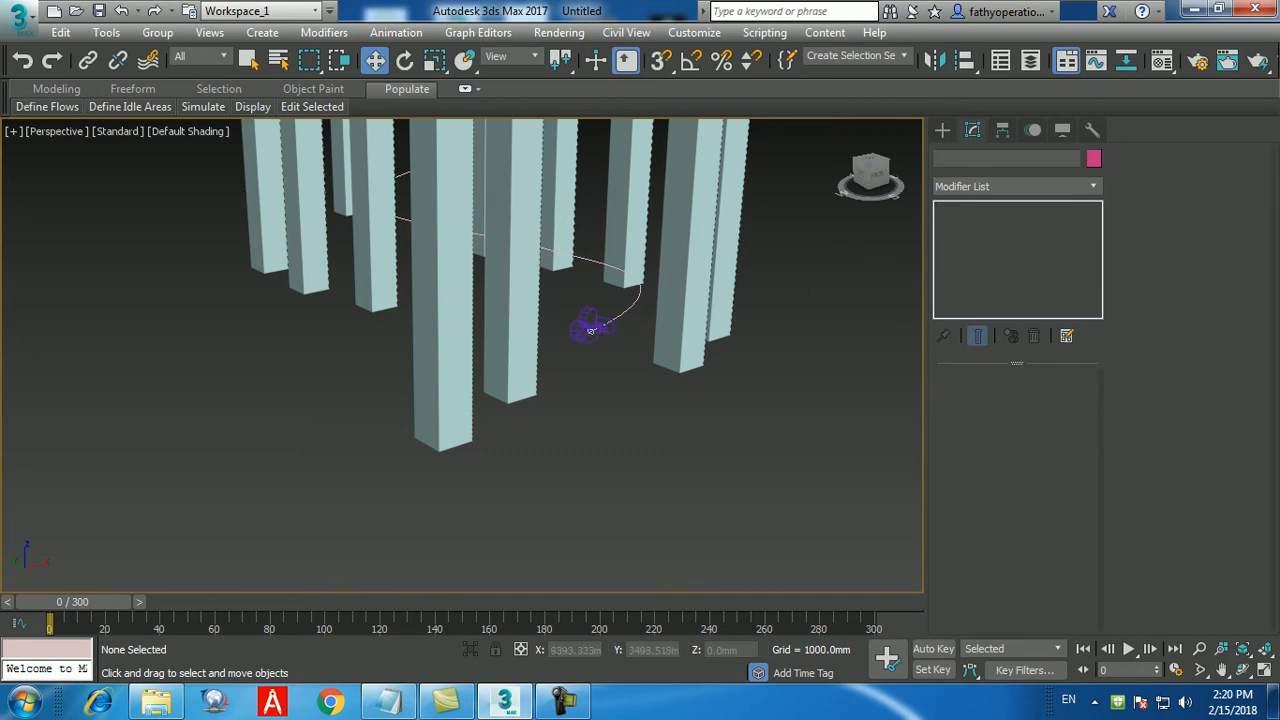
# Select the walkthrough camera in the Perspective view, set its lens to 25 mm, and look through that camera
pyautogui.click(589, 326)
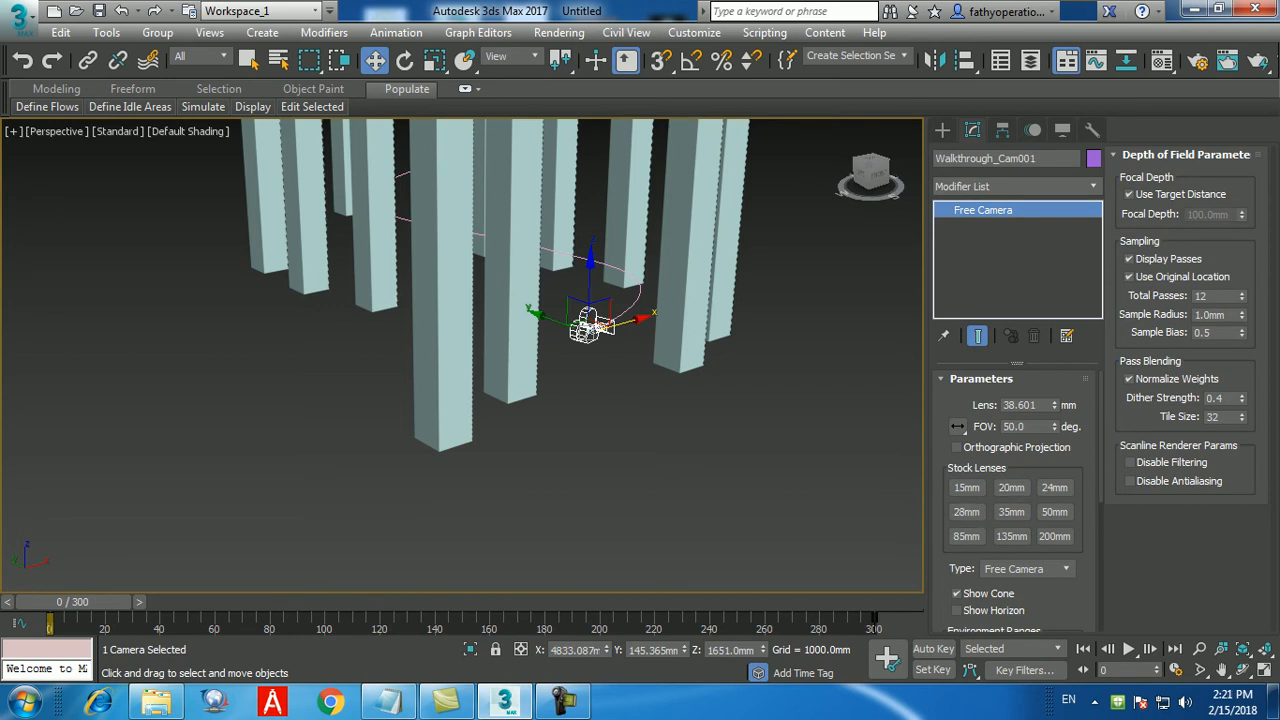
pyautogui.doubleClick(1021, 405)
pyautogui.write('25')
pyautogui.press('Return')
pyautogui.press('Escape')
pyautogui.press('c')
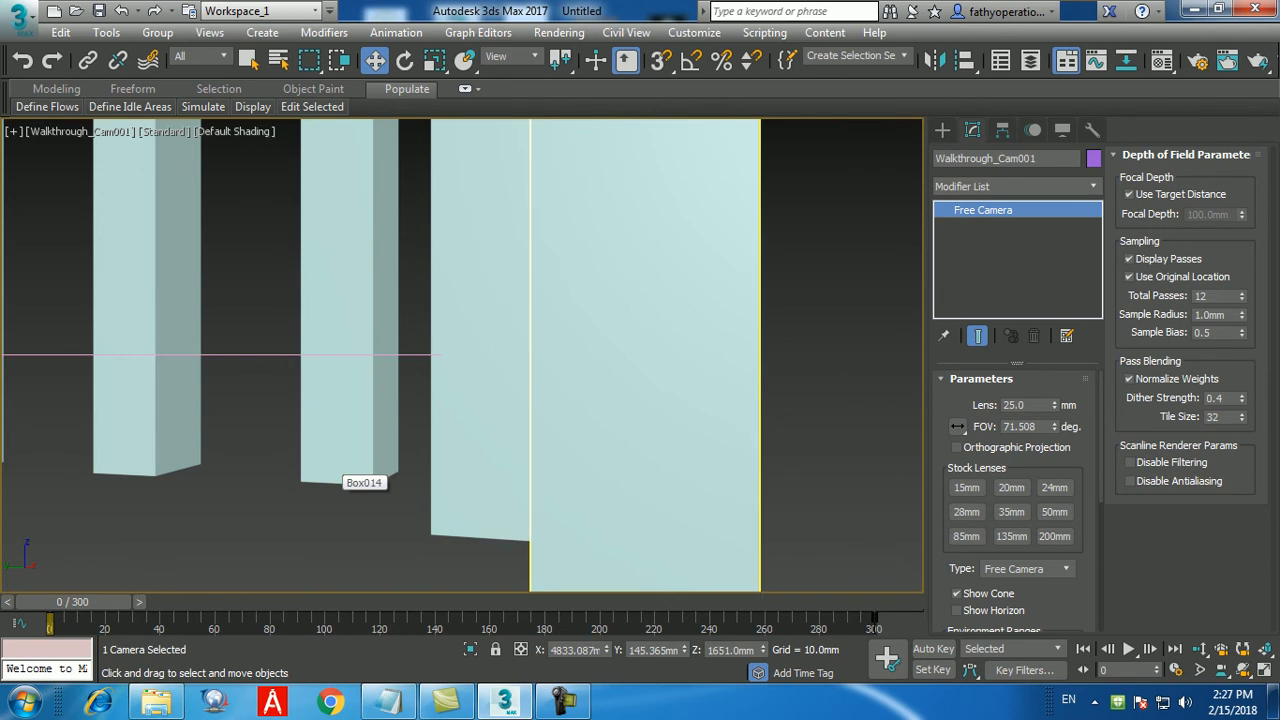
# Widen the walkthrough camera's view by setting its lens to 10 mm, and play the animation through the camera
pyautogui.click(966, 487)
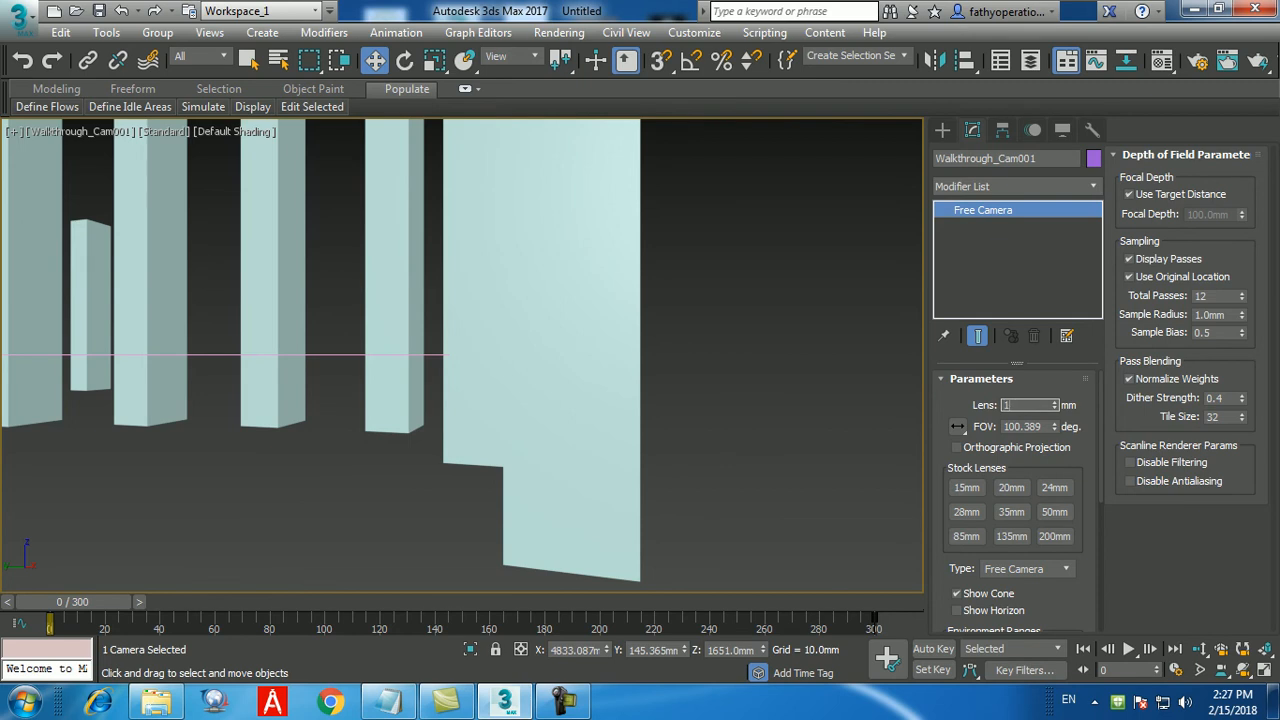
pyautogui.write('0')
pyautogui.press('Return')
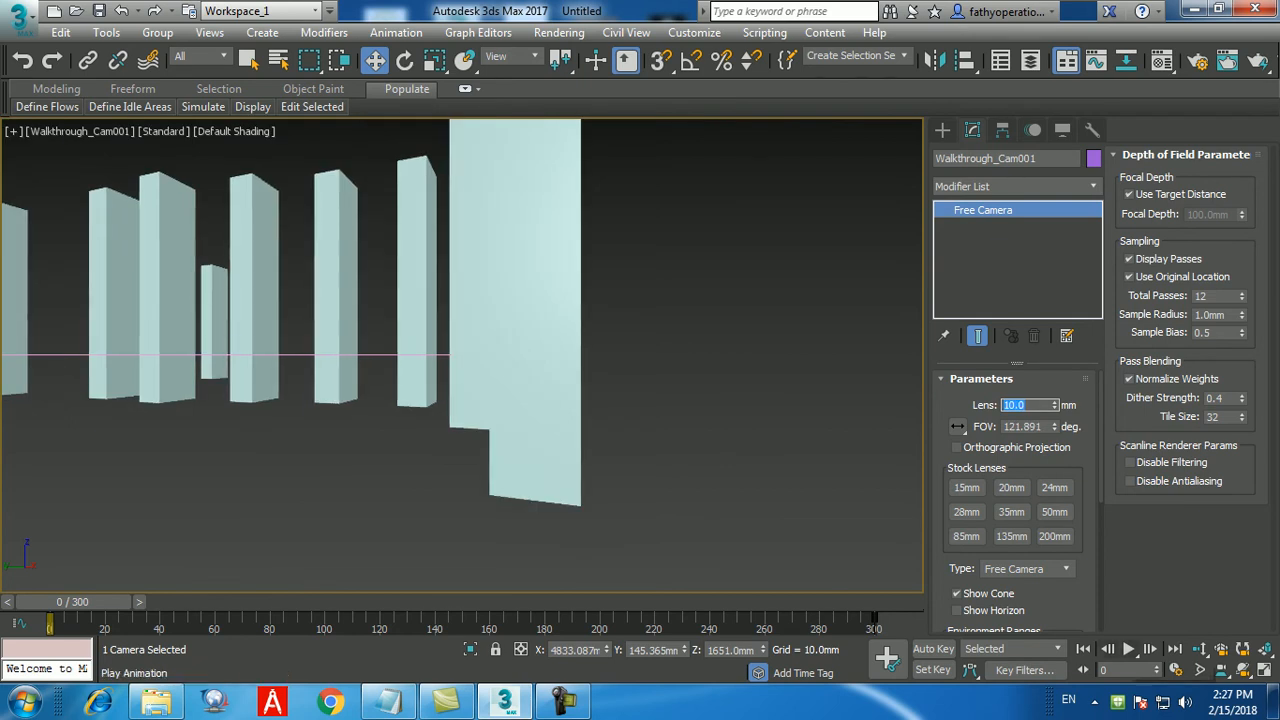
pyautogui.press('/')
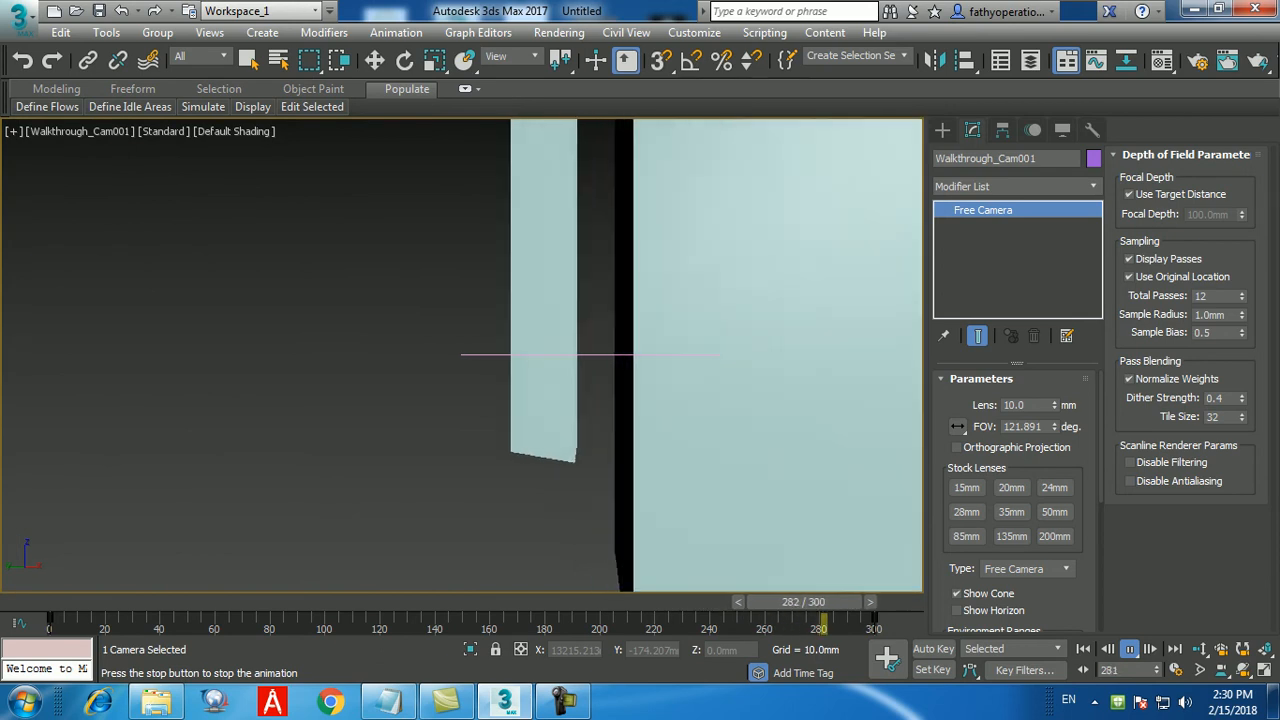
# Restore the four-viewport layout and frame the box rows and camera path in the Front and Left views
pyautogui.hotkey('alt', 'w')
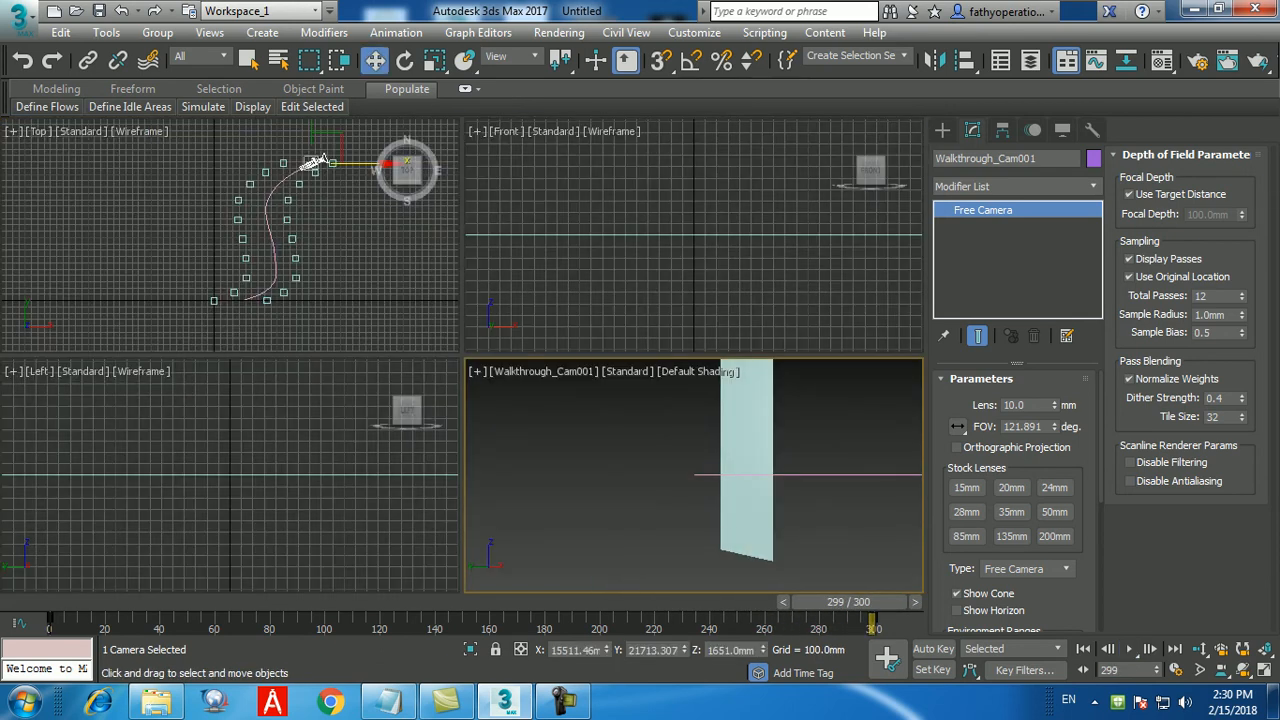
pyautogui.click(602, 310)
pyautogui.scroll(-12, 602, 310)
pyautogui.scroll(-8, 602, 310)
pyautogui.scroll(4, 726, 314)
pyautogui.click(230, 490)
pyautogui.hotkey('alt', 'w')
pyautogui.scroll(-15, 260, 350)
pyautogui.scroll(-5, 258, 498)
pyautogui.scroll(5, 258, 498)
pyautogui.hotkey('alt', 'w')
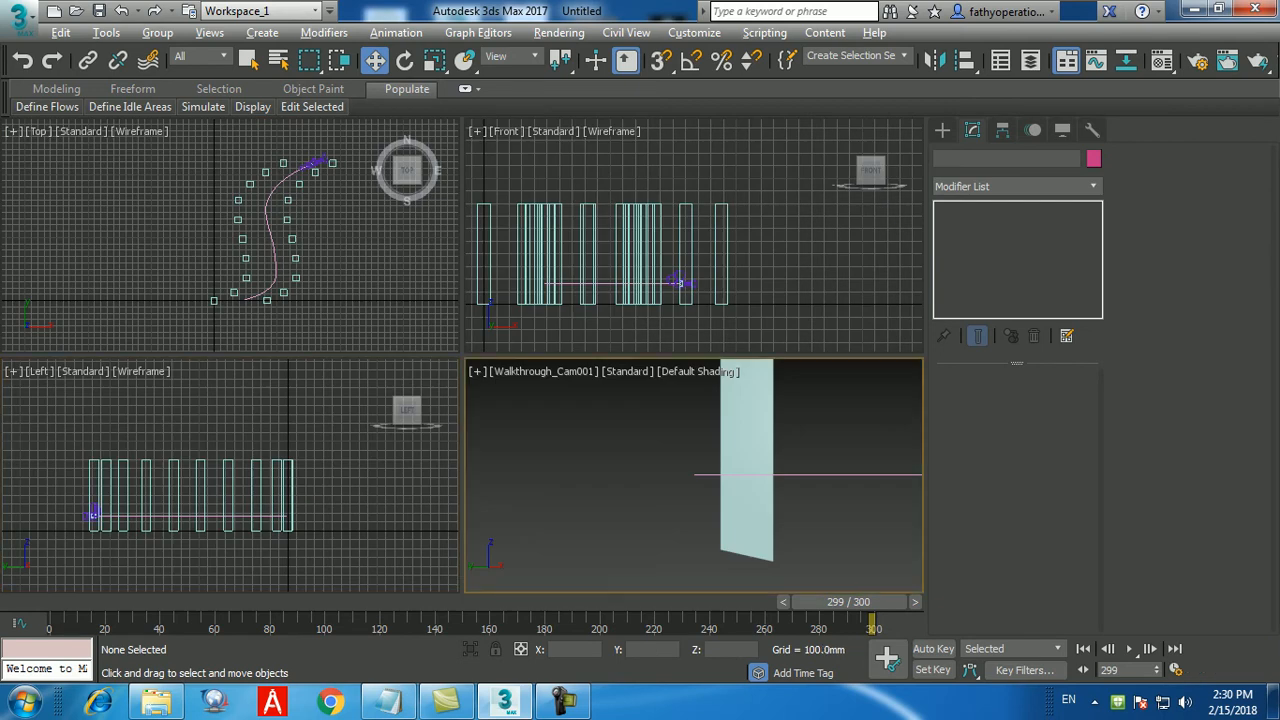
# Scrub the walkthrough back to frame 0 in the maximized camera view, and return to the four-viewport layout
pyautogui.click(610, 480)
pyautogui.hotkey('alt', 'w')
pyautogui.moveTo(848, 601); pyautogui.dragTo(72, 601)
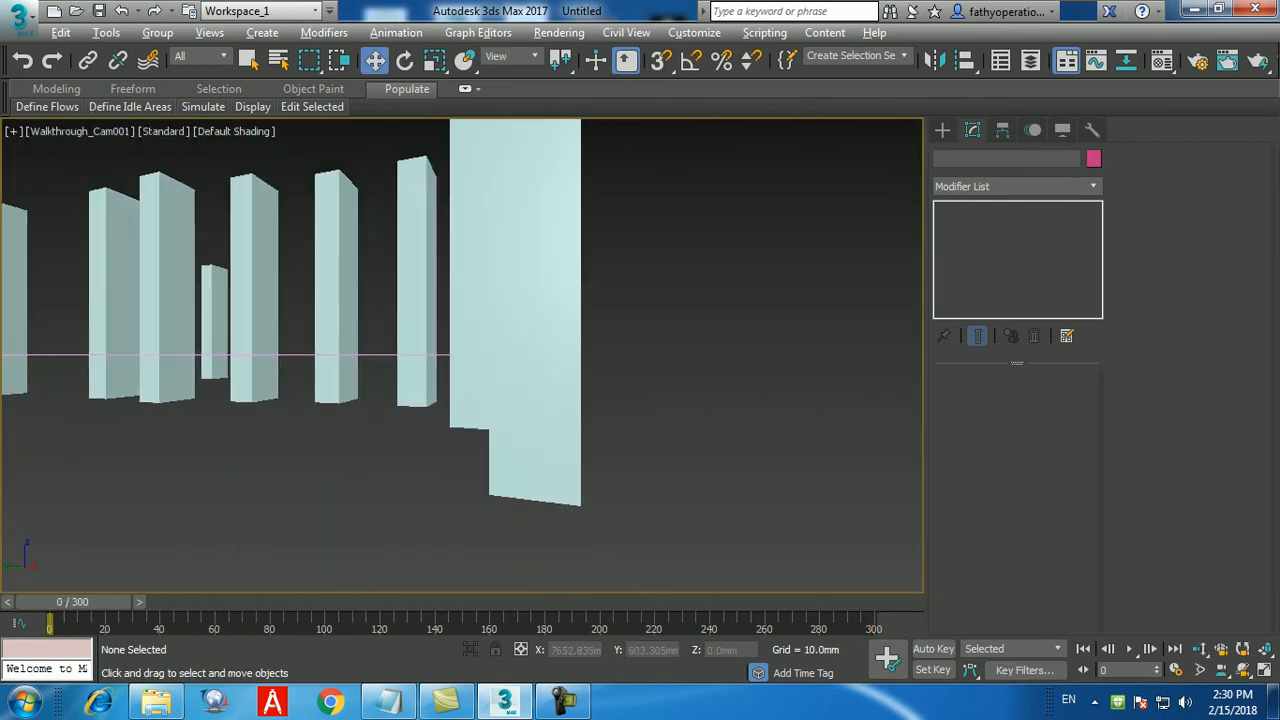
pyautogui.hotkey('alt', 'w')
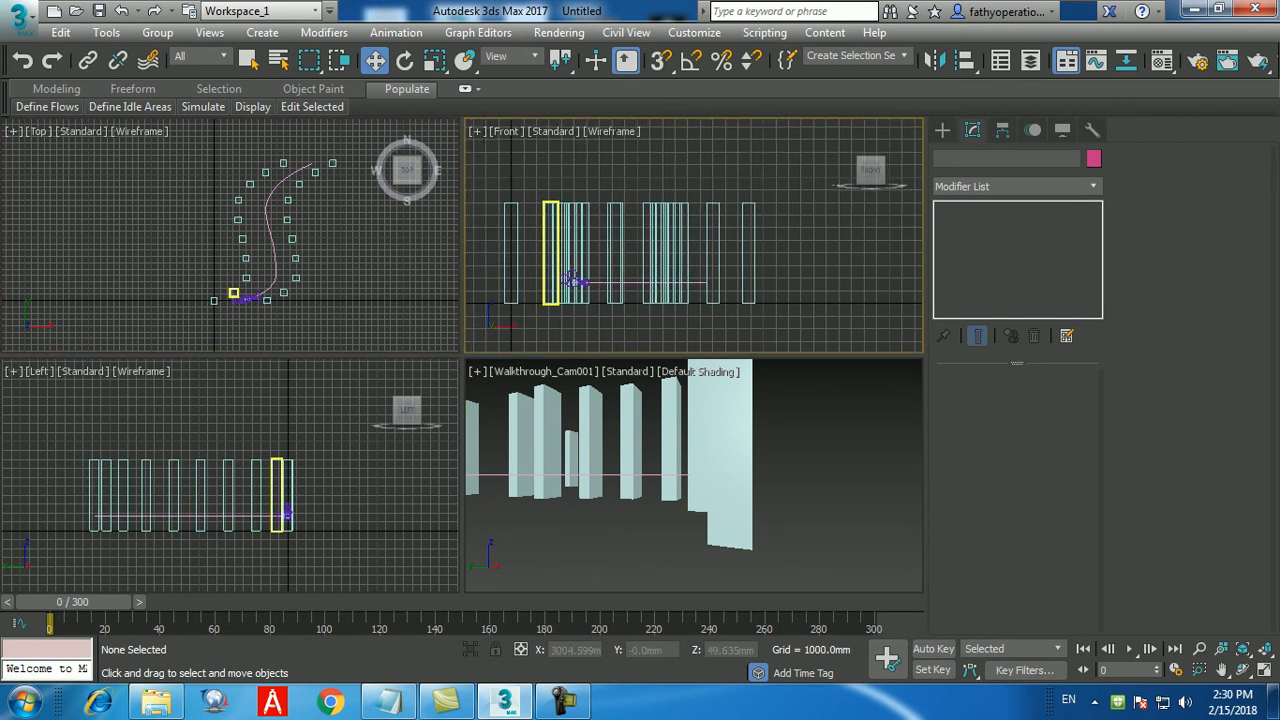
# Locate and select the walkthrough camera at the start of its path in the Front and Left views
pyautogui.click(580, 278)
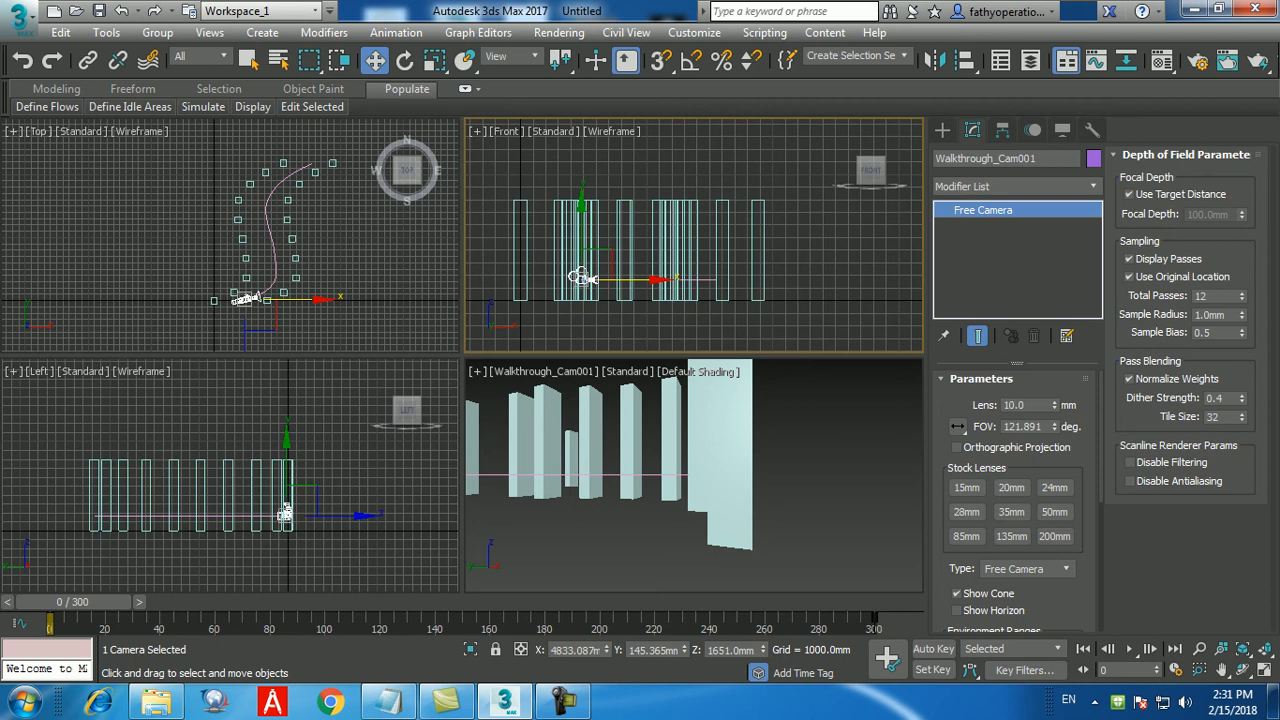
pyautogui.moveTo(73, 601)
pyautogui.mouseDown()
pyautogui.moveTo(805, 601)
pyautogui.moveTo(72, 601)
pyautogui.mouseUp()
pyautogui.press('w')
pyautogui.click(284, 505)
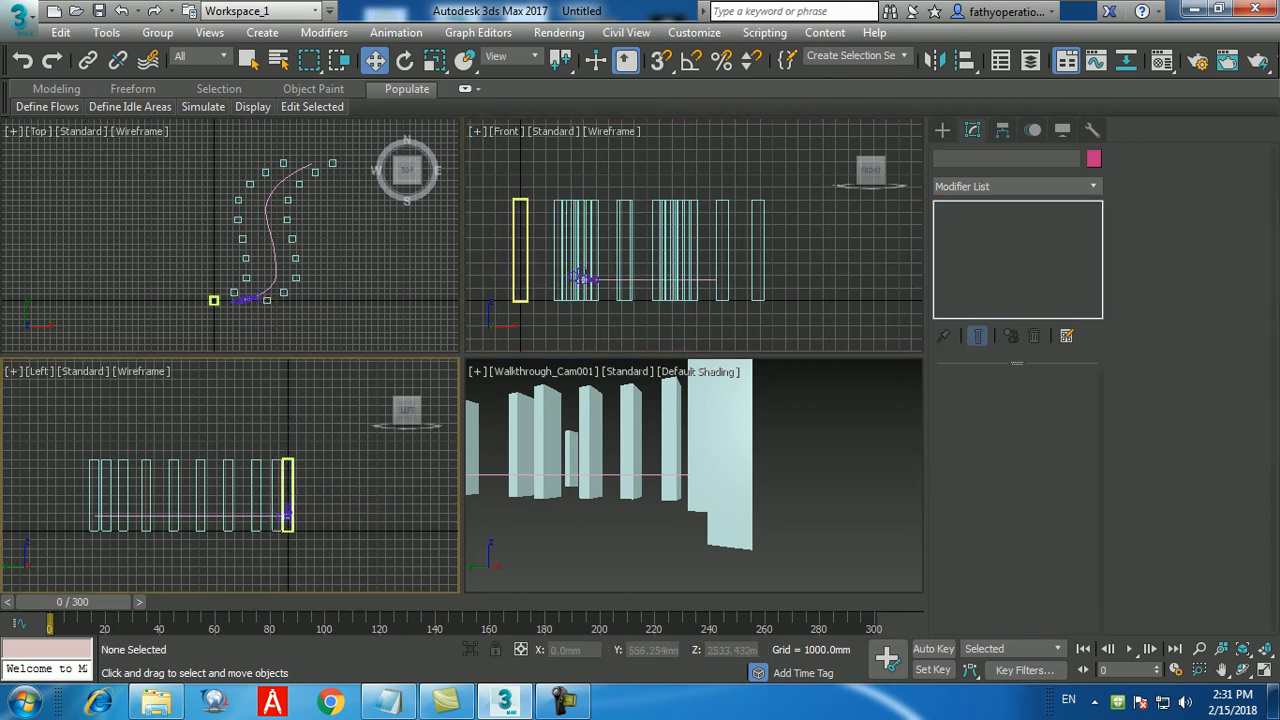
pyautogui.scroll(6, 280, 510)
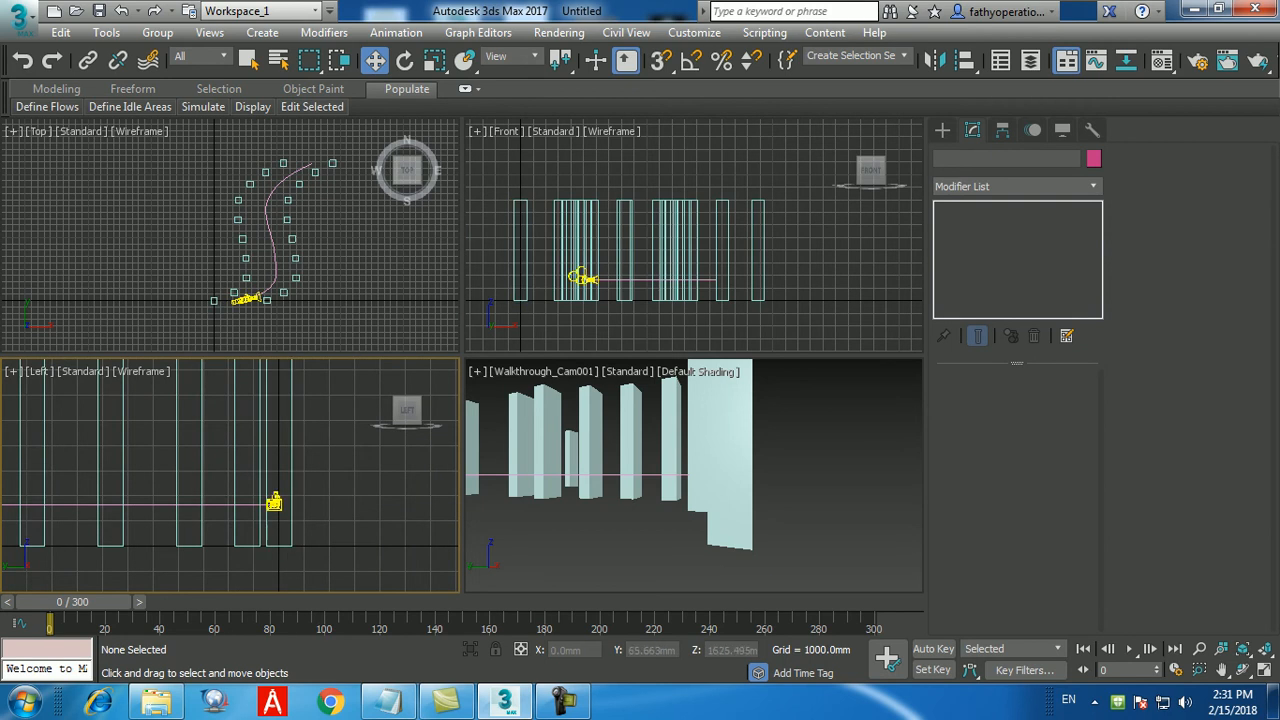
pyautogui.click(272, 503)
pyautogui.scroll(-7, 272, 503)
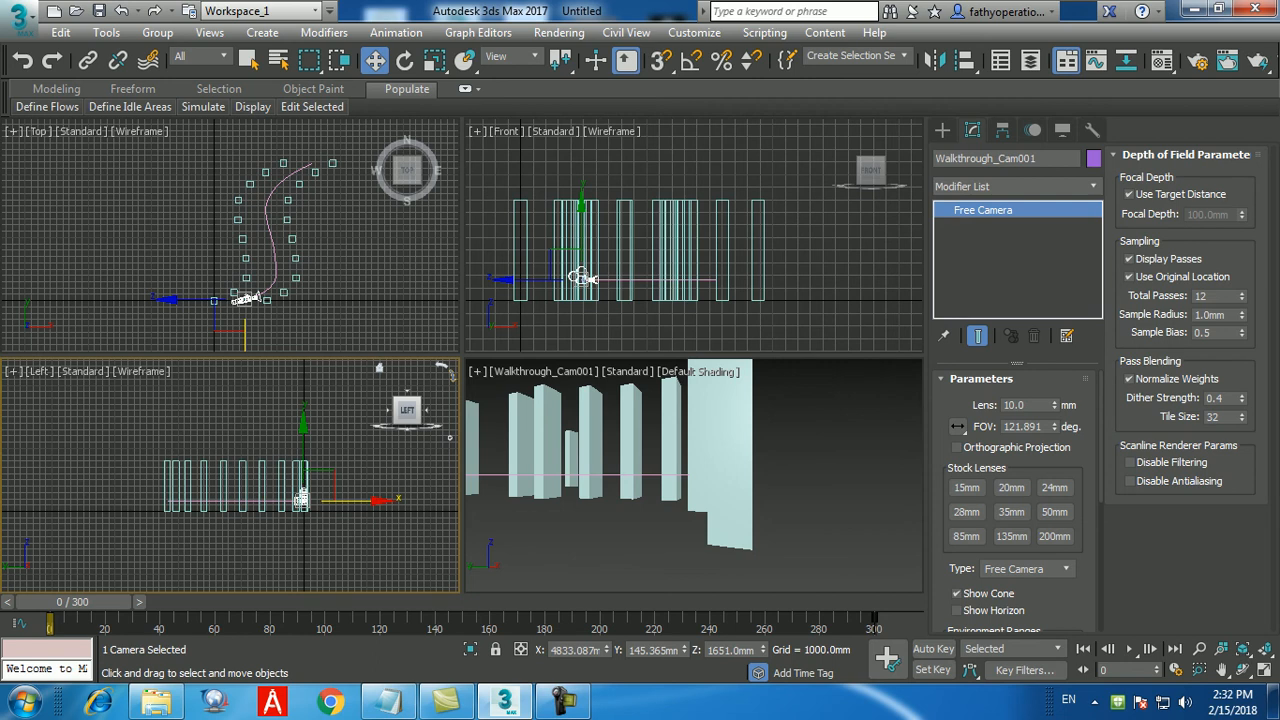
# Change the camera viewport to a maximized Perspective view and select the walkthrough camera at the start of the path
pyautogui.click(610, 540)
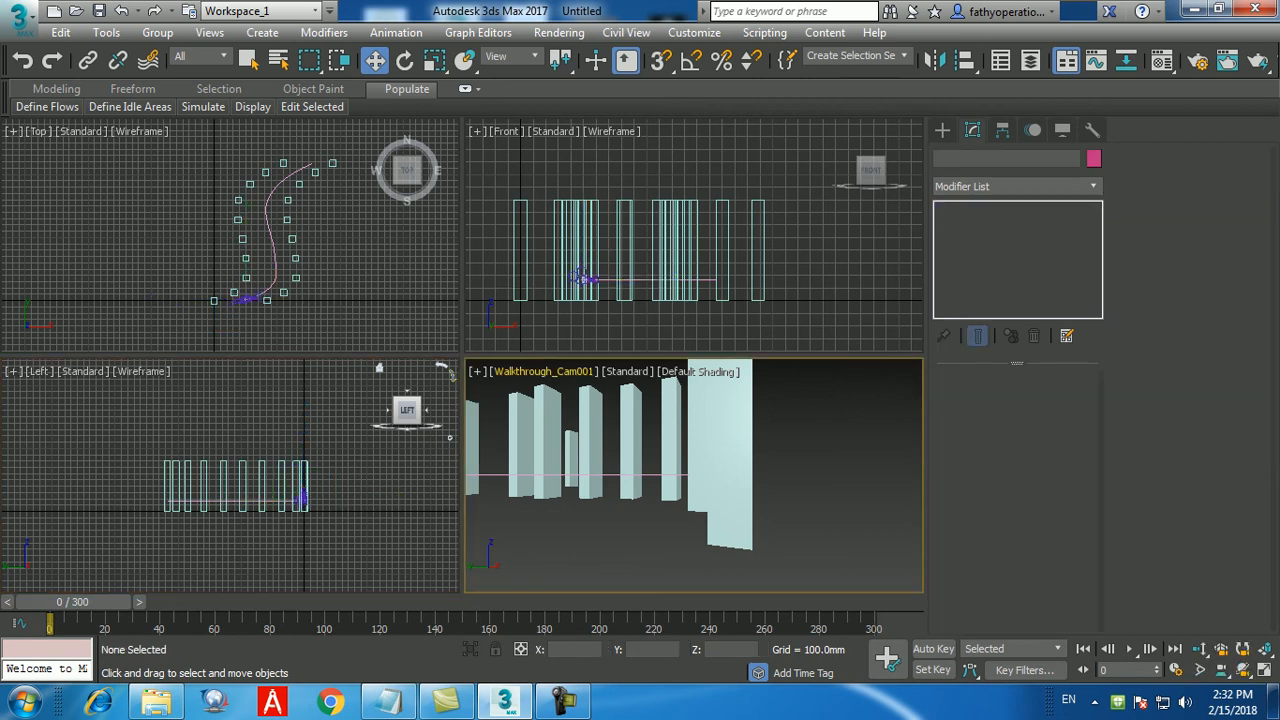
pyautogui.click(536, 371)
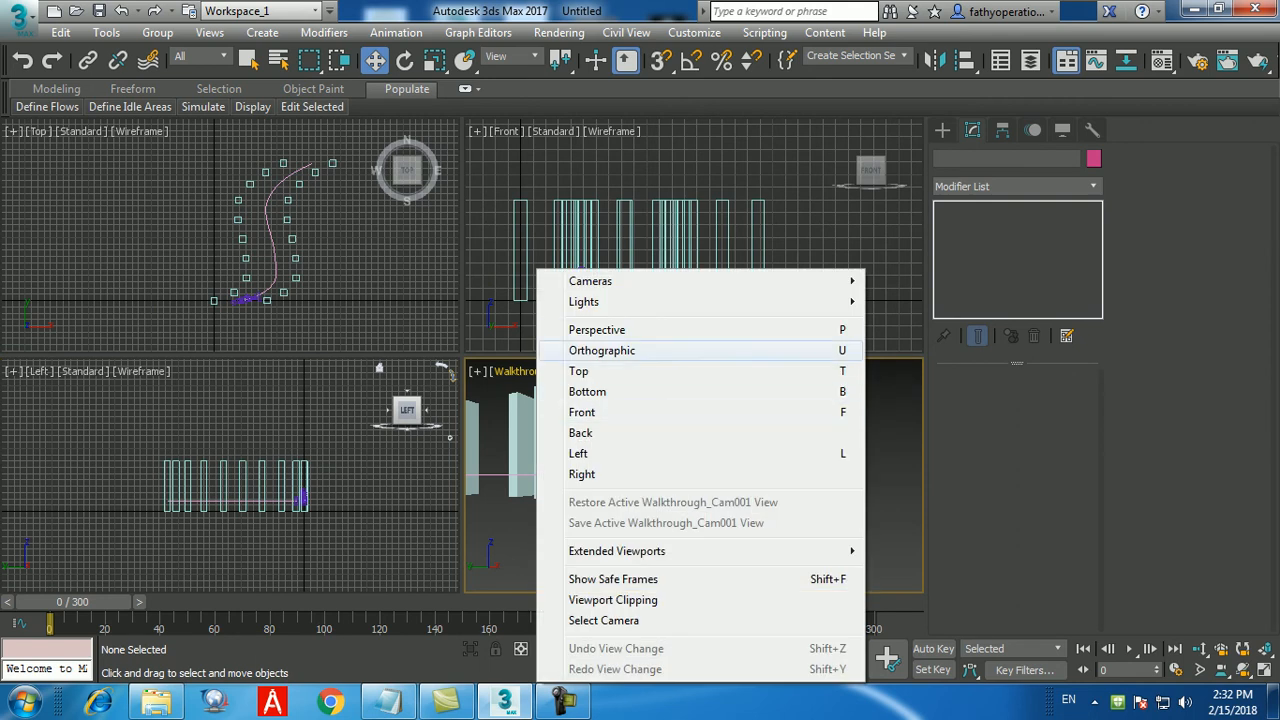
pyautogui.click(597, 330)
pyautogui.scroll(-5, 658, 486)
pyautogui.keyDown('alt'); pyautogui.moveTo(658, 486); pyautogui.dragTo(675, 530, button='middle'); pyautogui.keyUp('alt')
pyautogui.keyDown('alt'); pyautogui.moveTo(675, 530); pyautogui.dragTo(658, 478); pyautogui.keyUp('alt')
pyautogui.hotkey('alt', 'w')
pyautogui.keyDown('alt'); pyautogui.moveTo(655, 475); pyautogui.dragTo(470, 520, button='middle'); pyautogui.keyUp('alt')
pyautogui.click(388, 430)
pyautogui.moveTo(390, 430); pyautogui.dragTo(352, 442, button='middle')
pyautogui.scroll(4, 440, 457)
pyautogui.scroll(-2, 445, 460)
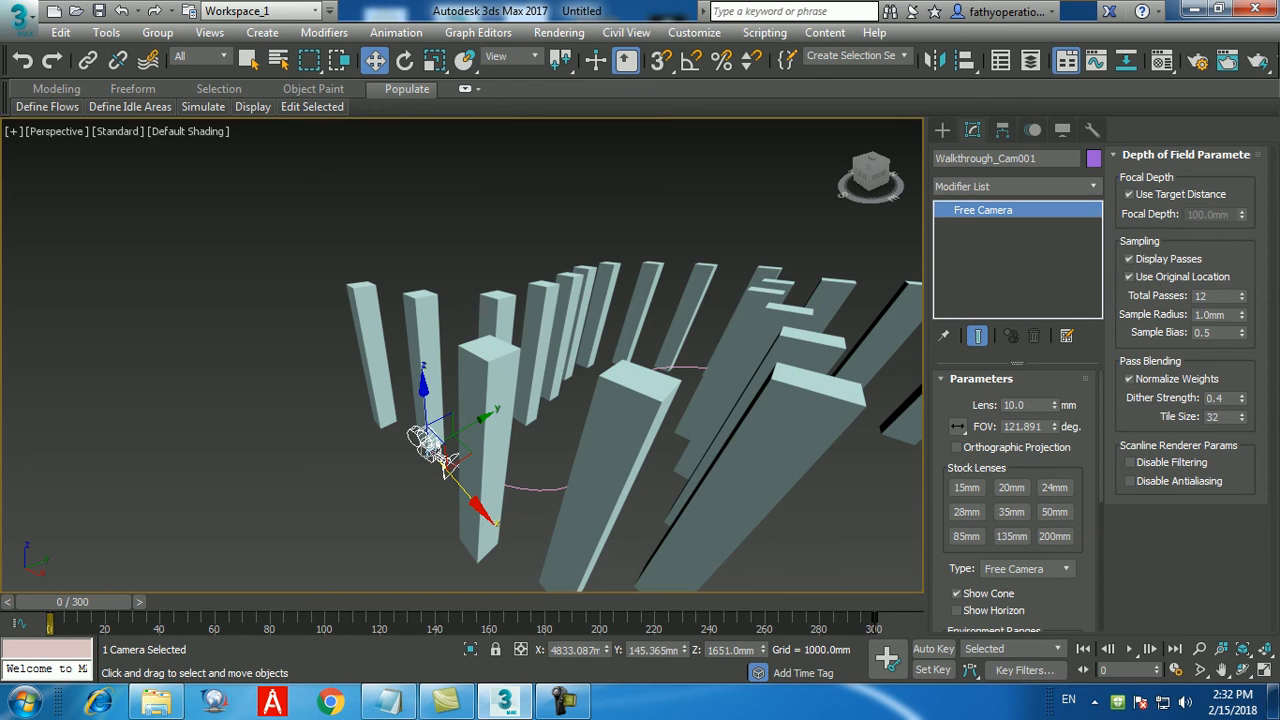
pyautogui.keyDown('alt'); pyautogui.moveTo(460, 340); pyautogui.dragTo(550, 380, button='middle'); pyautogui.keyUp('alt')
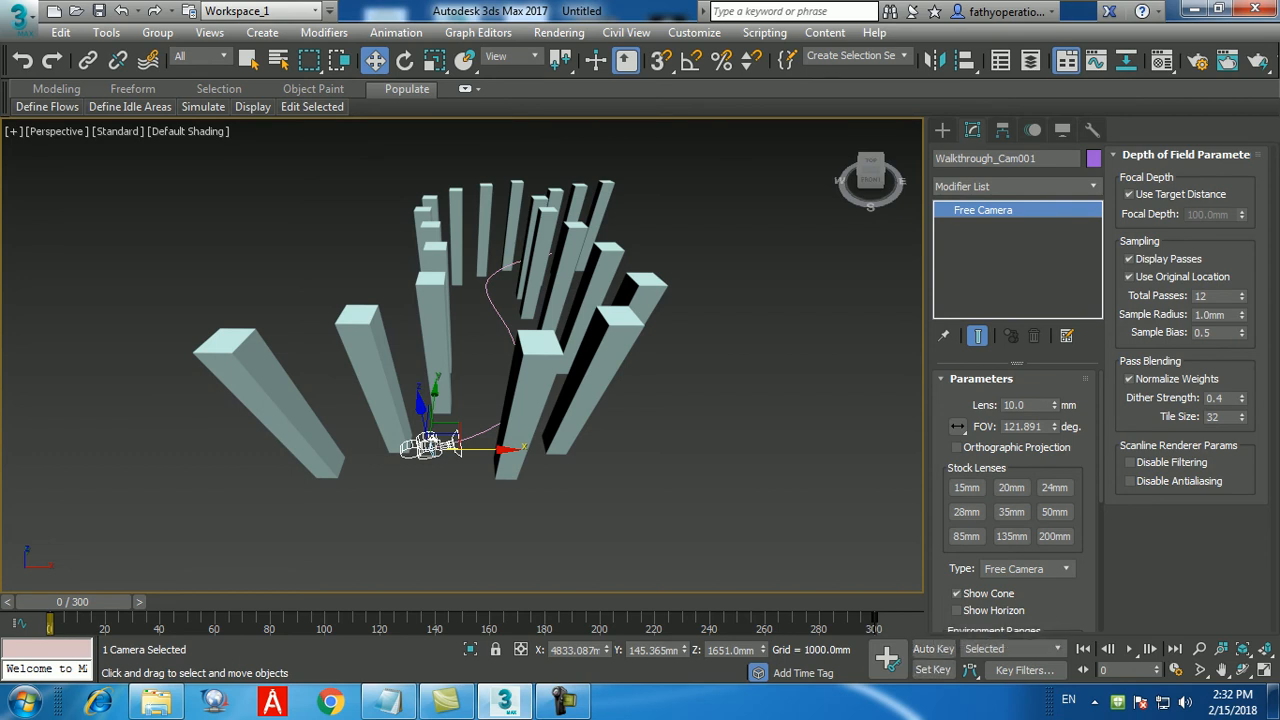
# Turn on Set Key mode and set a key for the walkthrough camera at frame 3
pyautogui.click(935, 669)
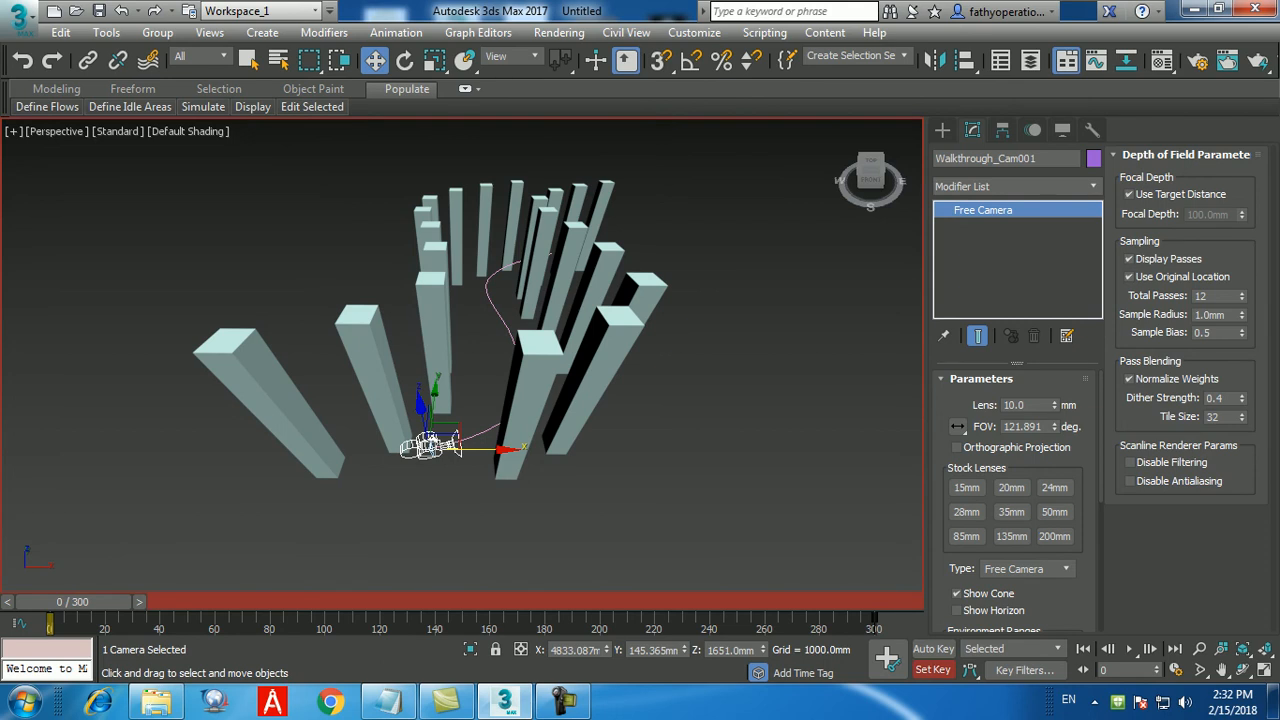
pyautogui.moveTo(72, 601)
pyautogui.mouseDown()
pyautogui.moveTo(800, 601)
pyautogui.moveTo(60, 601)
pyautogui.mouseUp()
pyautogui.press('w')
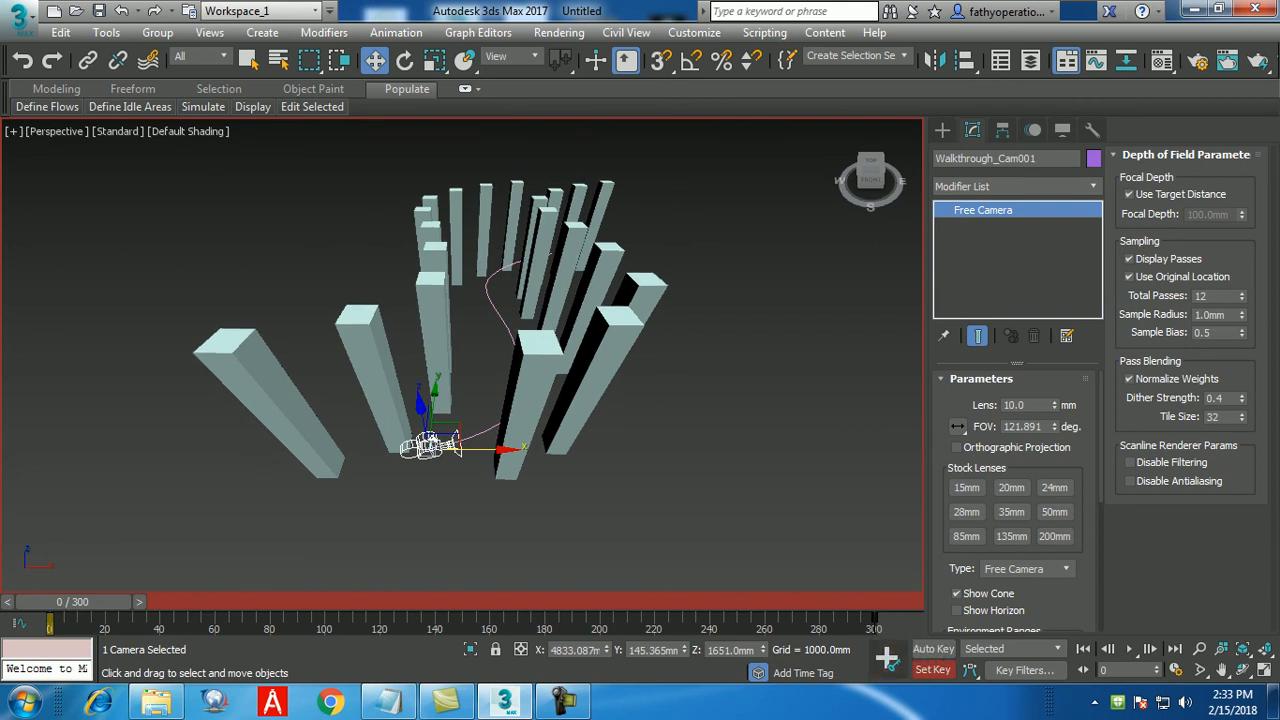
pyautogui.moveTo(72, 601)
pyautogui.mouseDown()
pyautogui.moveTo(139, 601)
pyautogui.moveTo(80, 601)
pyautogui.mouseUp()
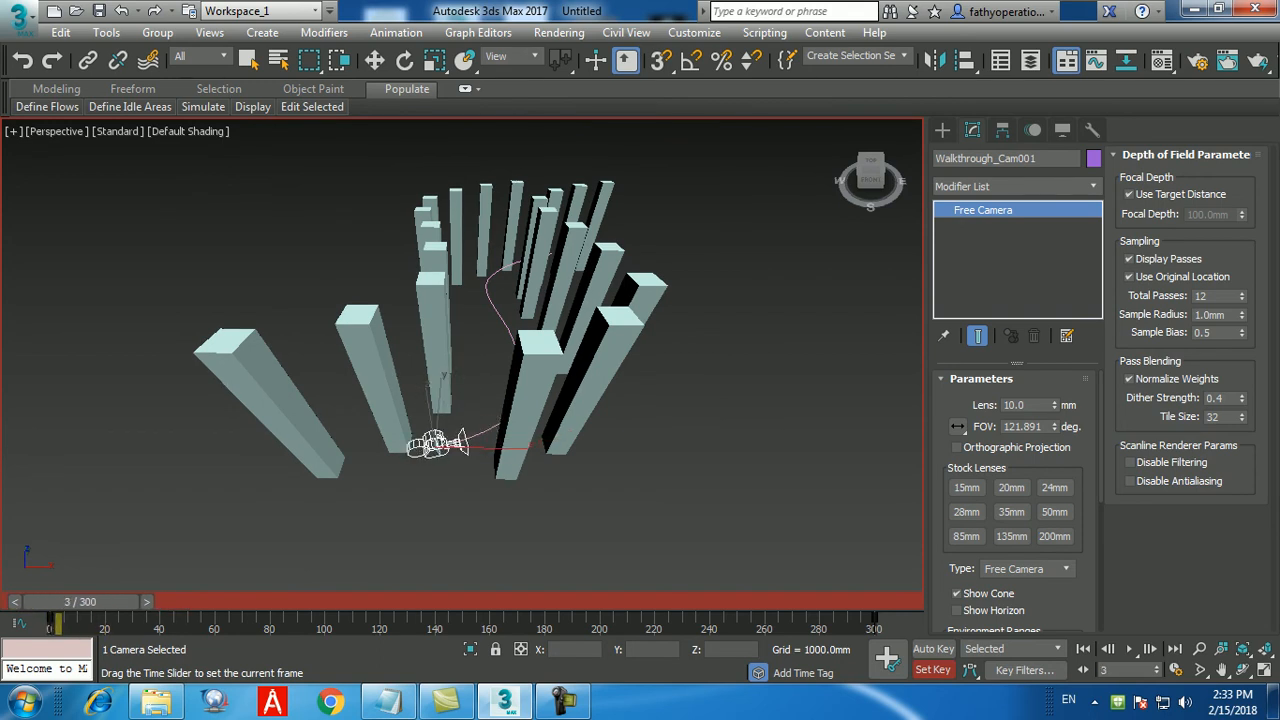
pyautogui.press('w')
pyautogui.click(887, 656)
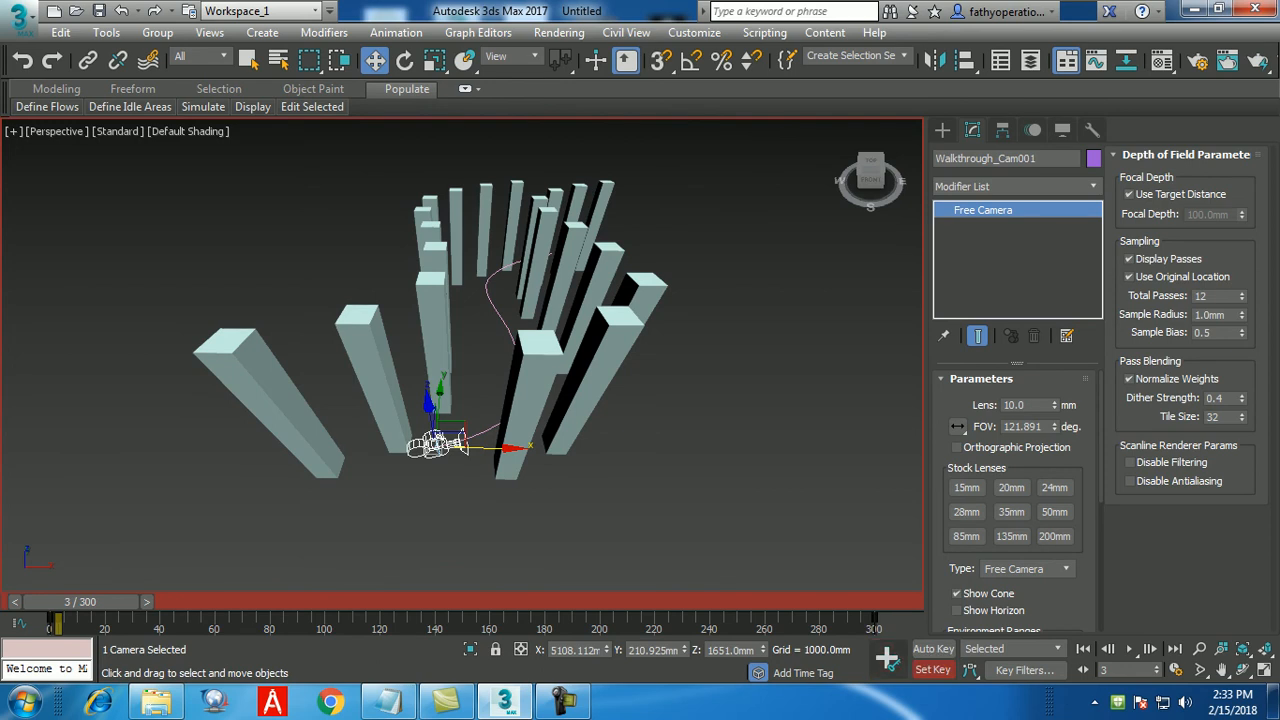
# Rotate the walkthrough camera about its X axis to about 113 degrees at frame 81 and key that tilt
pyautogui.moveTo(80, 601); pyautogui.dragTo(277, 601)
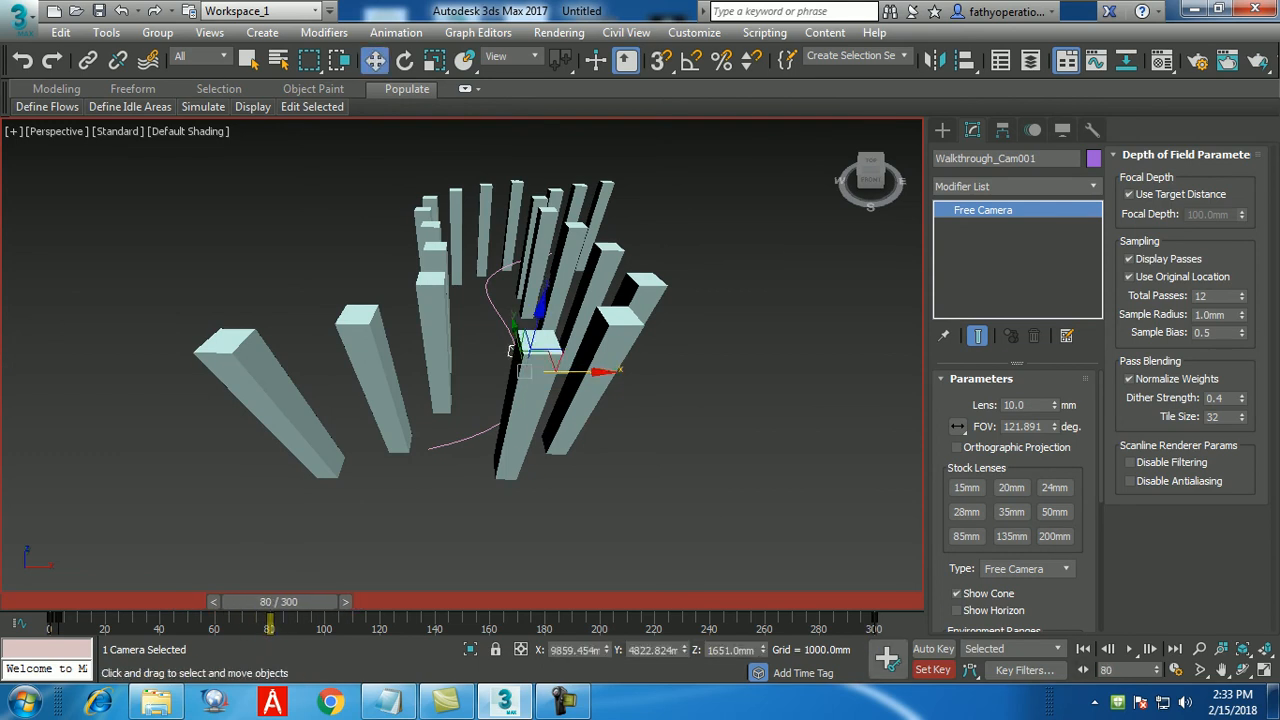
pyautogui.moveTo(277, 601); pyautogui.dragTo(347, 601)
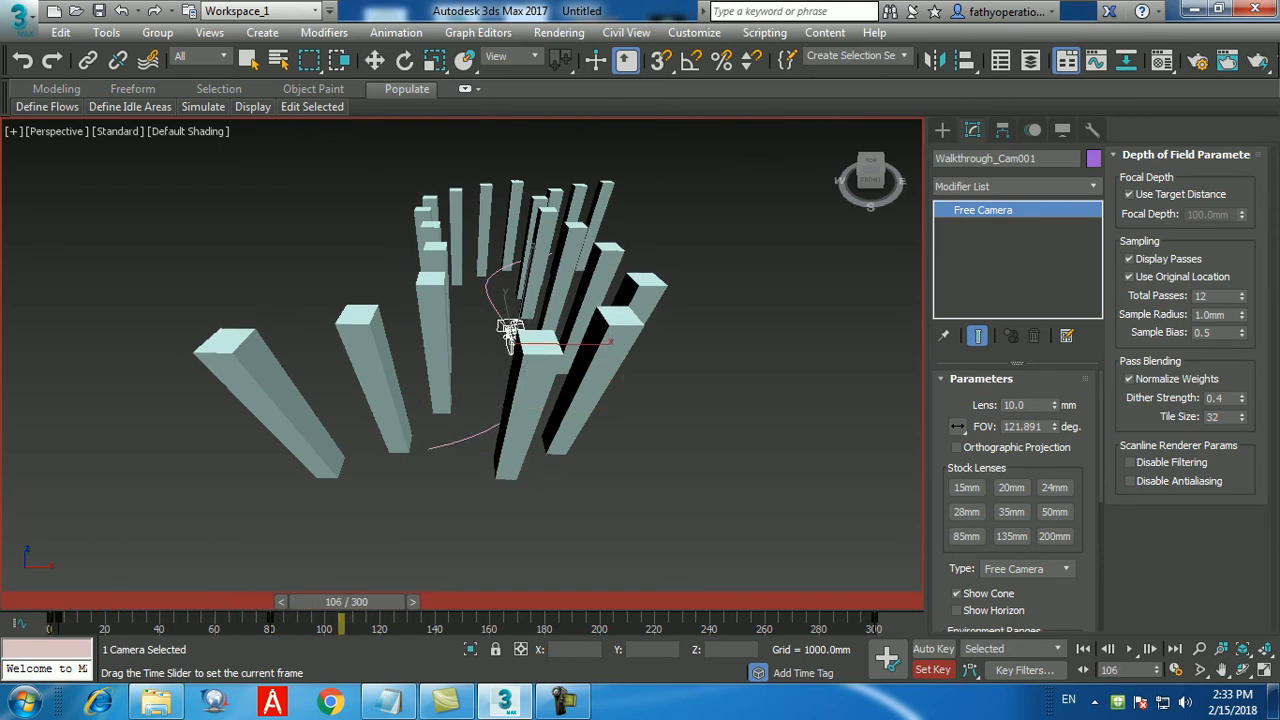
pyautogui.moveTo(346, 601); pyautogui.dragTo(331, 601)
pyautogui.moveTo(331, 602); pyautogui.dragTo(282, 602)
pyautogui.press('w')
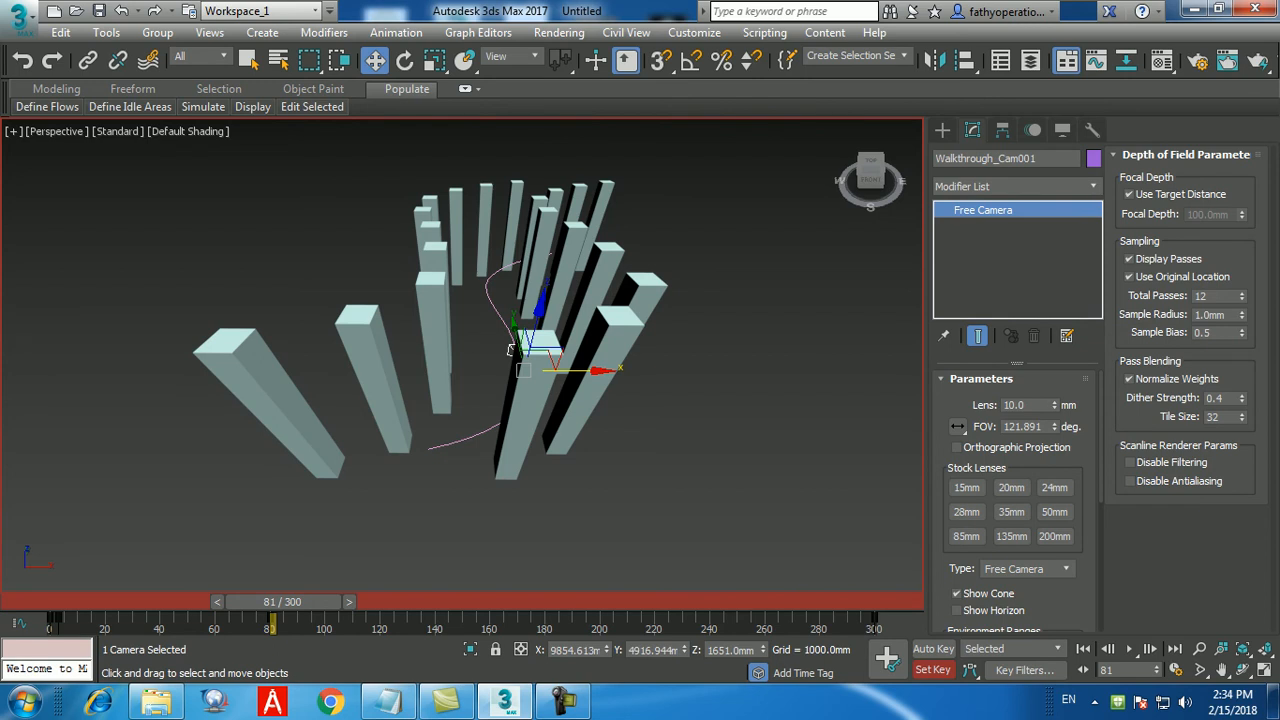
pyautogui.click(405, 60)
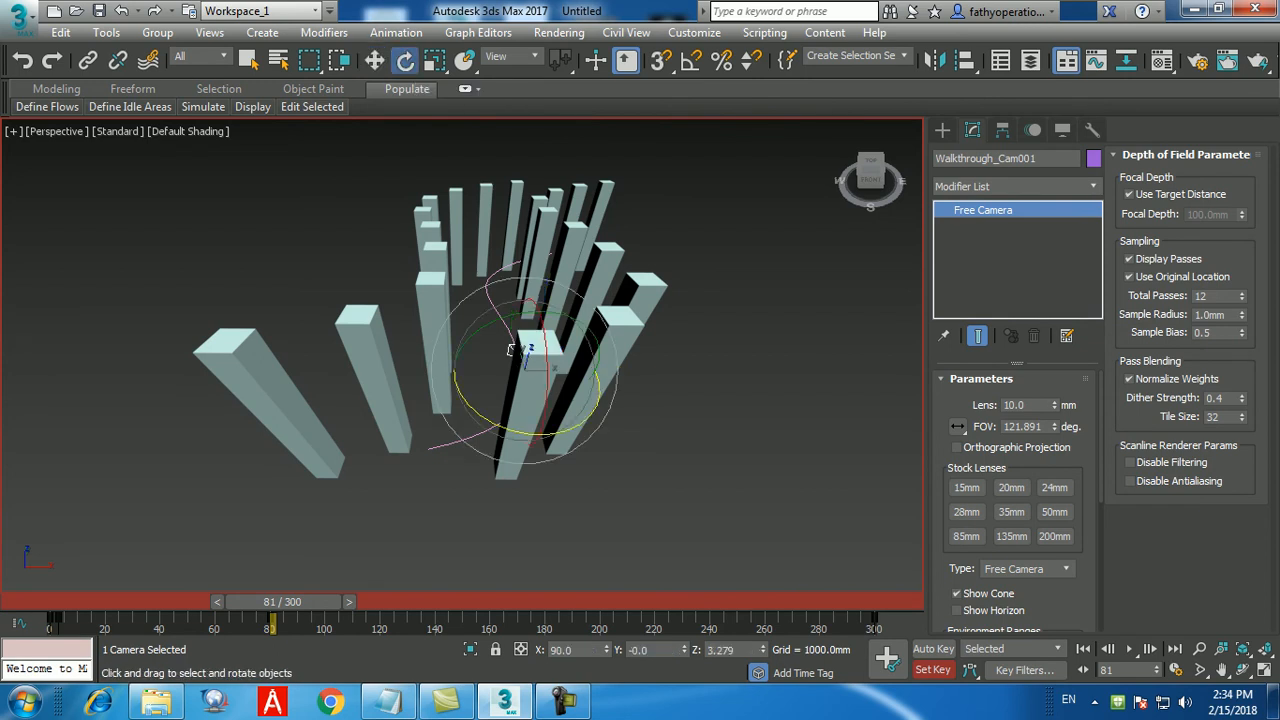
pyautogui.moveTo(510, 349)
pyautogui.keyDown('alt'); pyautogui.mouseDown(button='middle')
pyautogui.moveTo(480, 352)
pyautogui.moveTo(503, 356)
pyautogui.mouseUp(button='middle'); pyautogui.keyUp('alt')
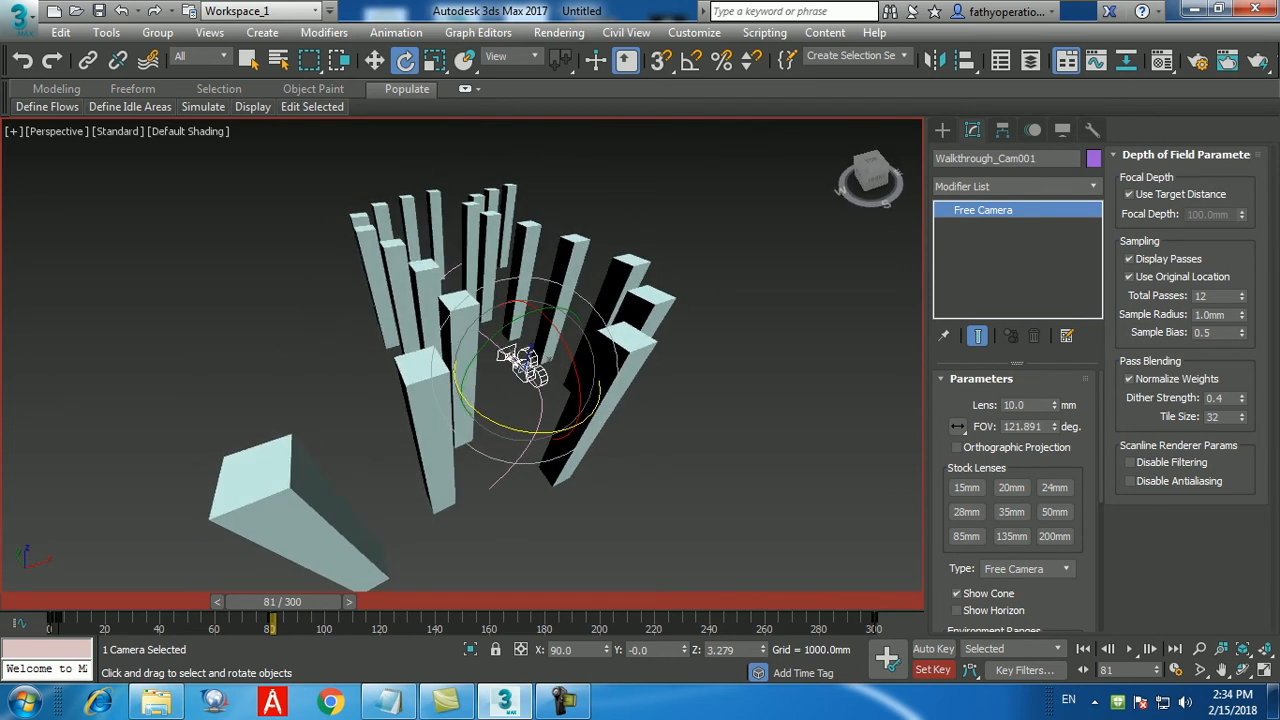
pyautogui.moveTo(505, 356); pyautogui.dragTo(510, 364)
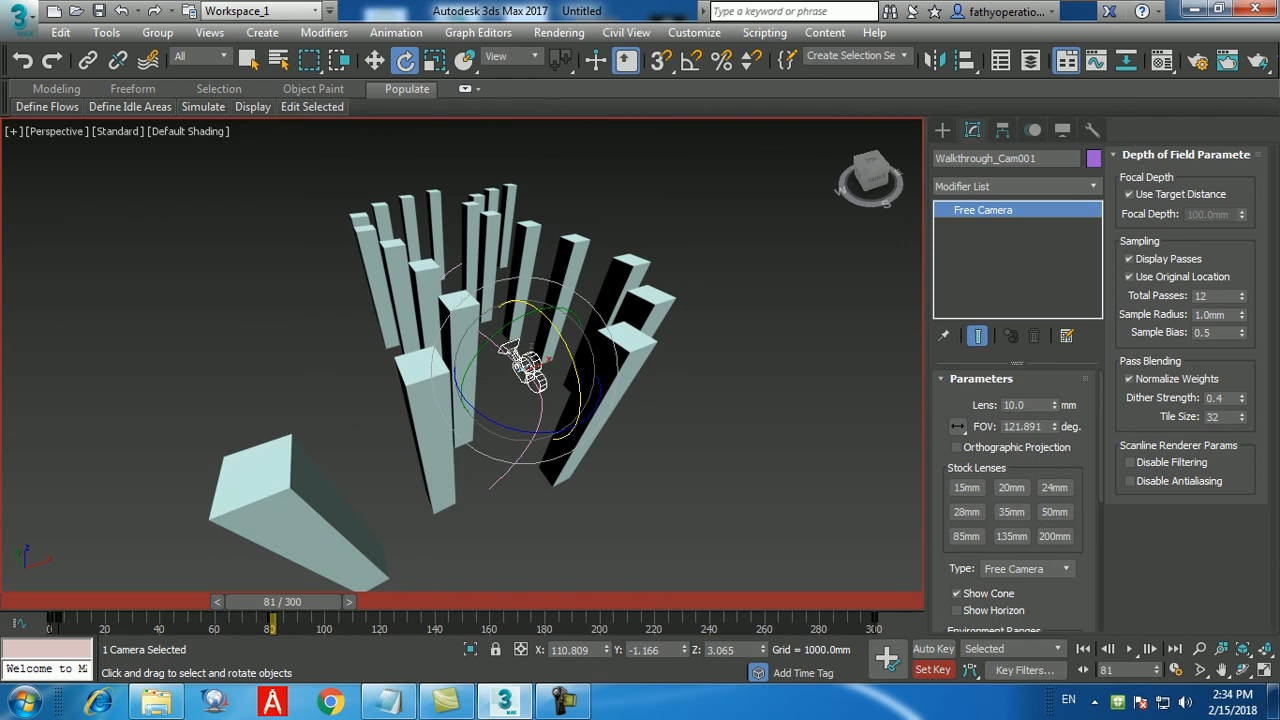
pyautogui.moveTo(566, 346)
pyautogui.mouseDown()
pyautogui.moveTo(560, 335)
pyautogui.moveTo(568, 352)
pyautogui.mouseUp()
pyautogui.moveTo(282, 601)
pyautogui.mouseDown()
pyautogui.moveTo(298, 601)
pyautogui.moveTo(282, 601)
pyautogui.mouseUp()
pyautogui.press('e')
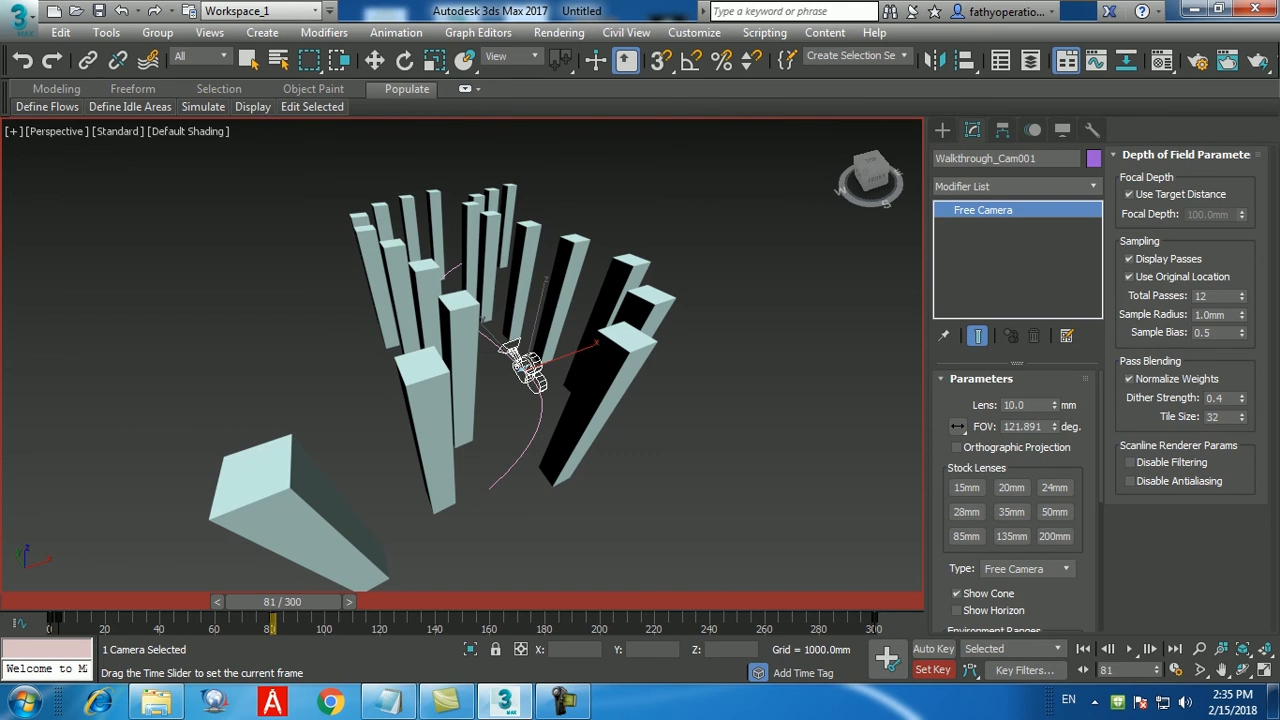
pyautogui.press('e')
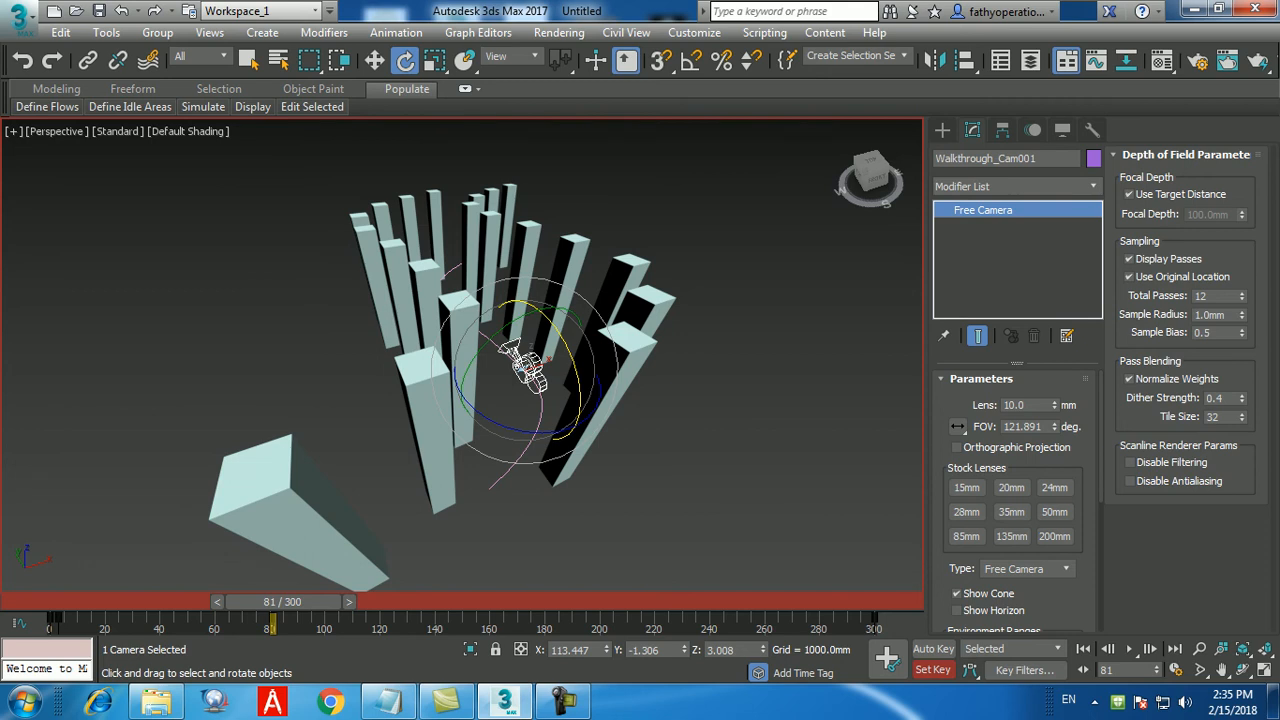
# Key the camera's tilt at frame 100, and rotate it about X to about 72 degrees one frame further on
pyautogui.moveTo(282, 601); pyautogui.dragTo(331, 601)
pyautogui.press('e')
pyautogui.click(887, 656)
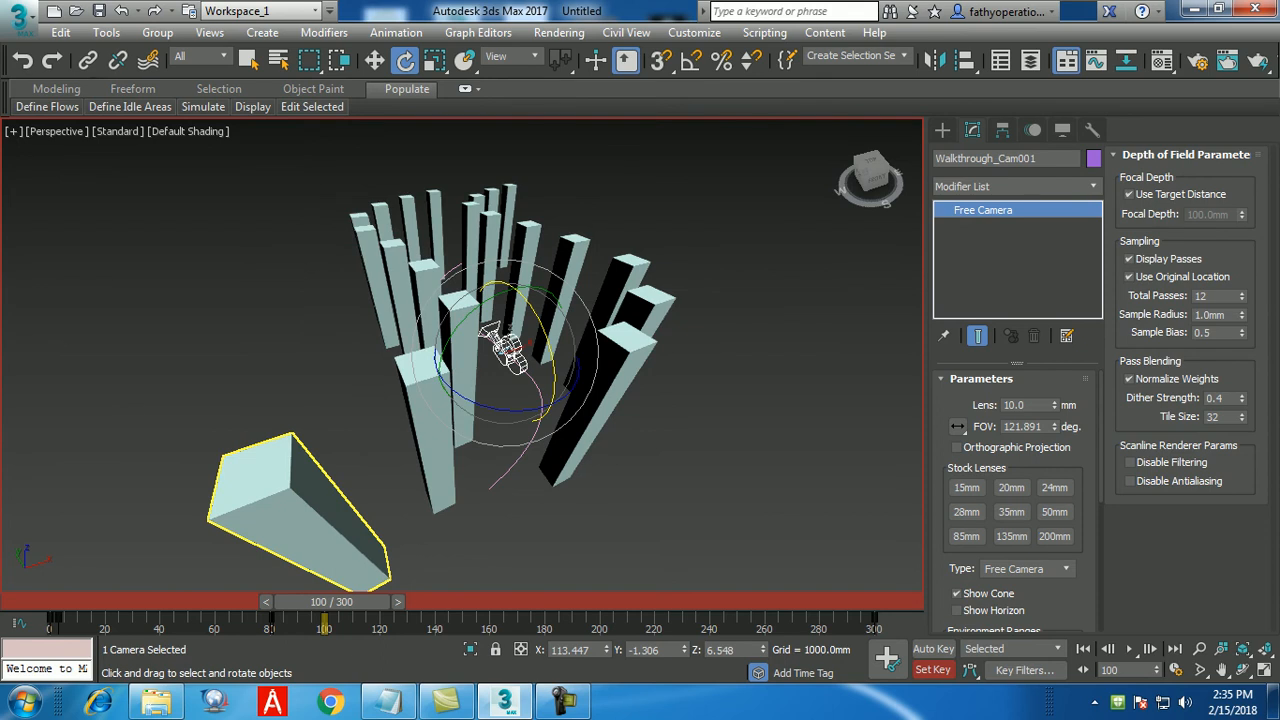
pyautogui.click(398, 602)
pyautogui.moveTo(545, 335); pyautogui.dragTo(528, 288)
# Adjust the walkthrough camera's rotation and set a key at frame 121, and scrub back to frame 117
pyautogui.moveTo(333, 602); pyautogui.dragTo(384, 602)
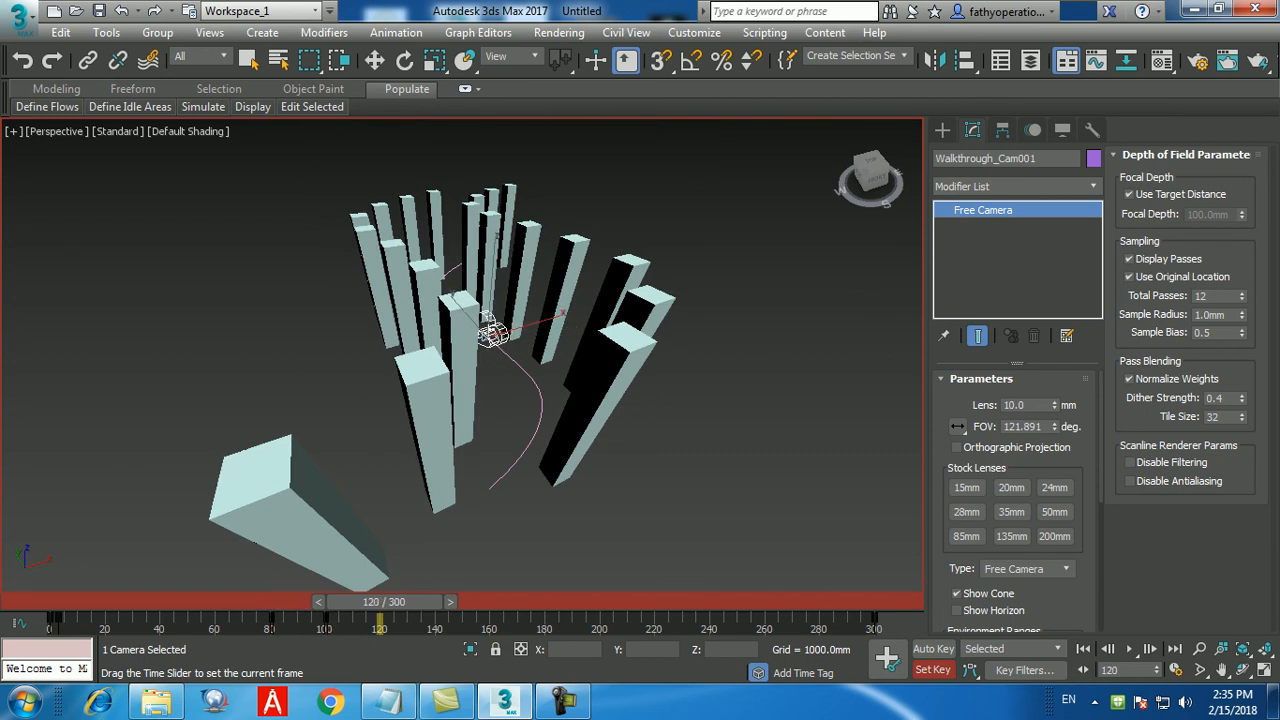
pyautogui.press('e')
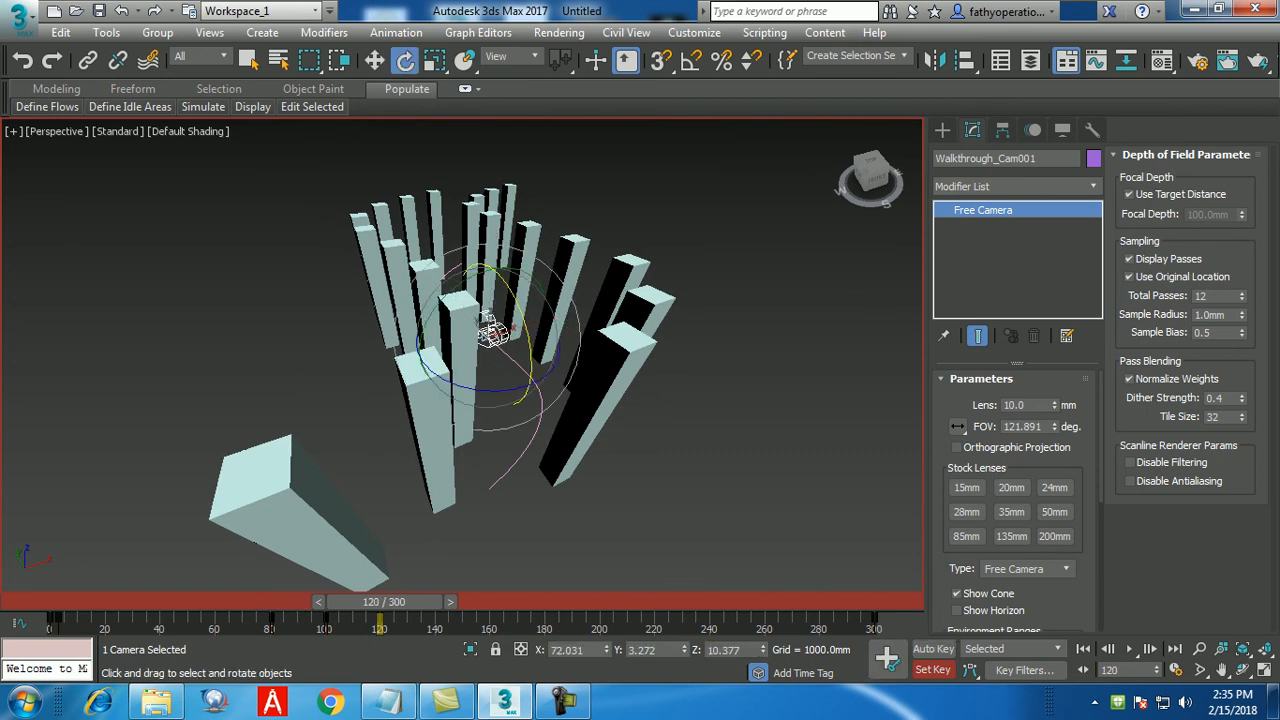
pyautogui.click(450, 601)
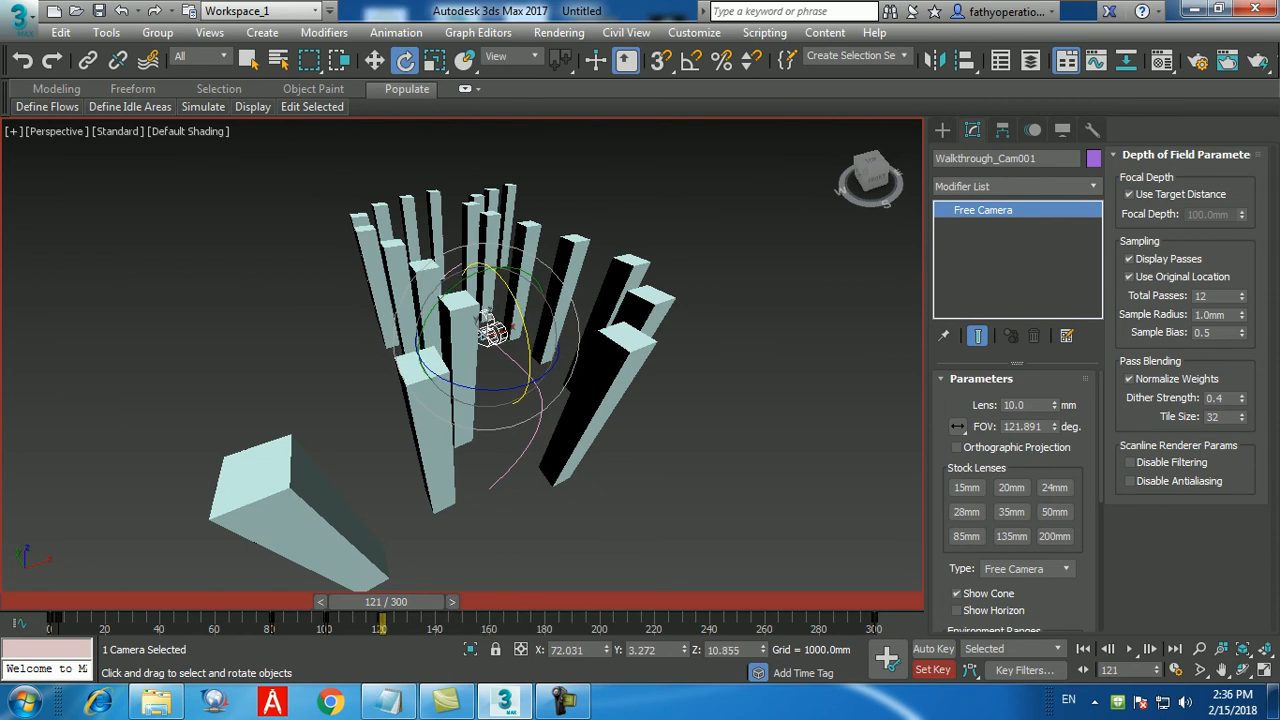
pyautogui.moveTo(490, 326); pyautogui.dragTo(492, 338)
pyautogui.click(887, 658)
pyautogui.moveTo(385, 601)
pyautogui.mouseDown()
pyautogui.moveTo(72, 601)
pyautogui.moveTo(431, 601)
pyautogui.moveTo(376, 601)
pyautogui.mouseUp()
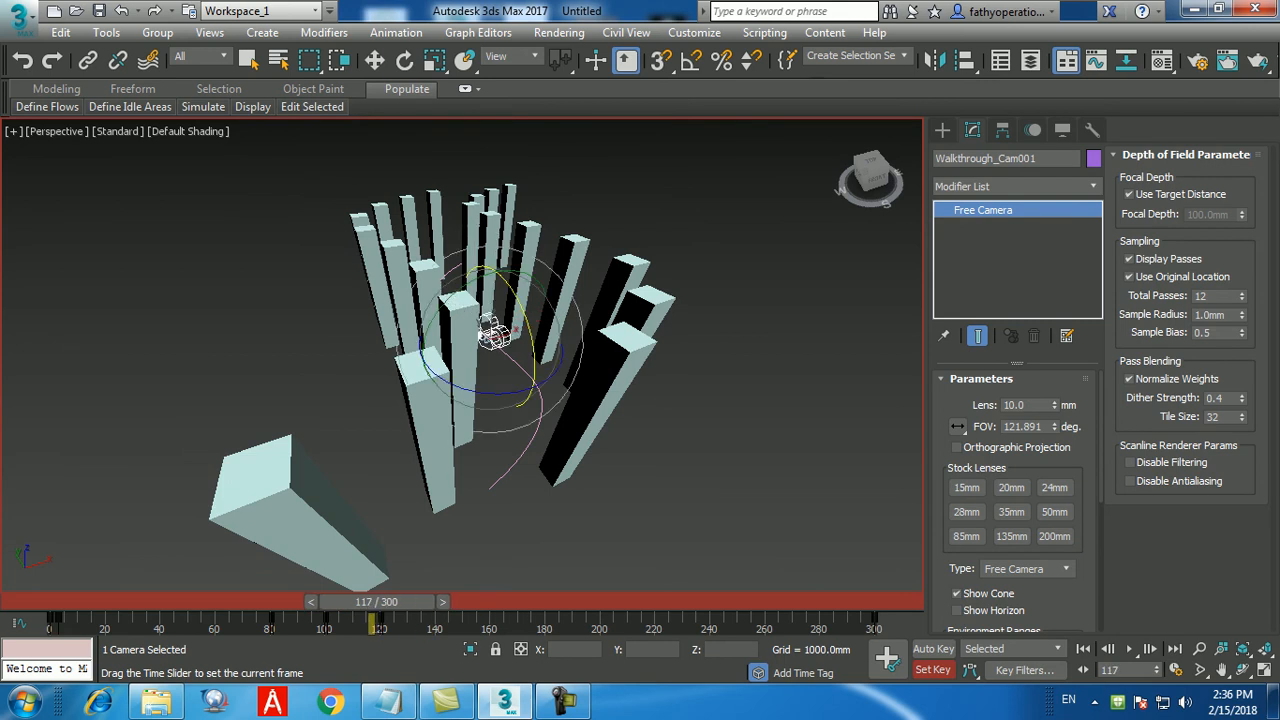
pyautogui.press('e')
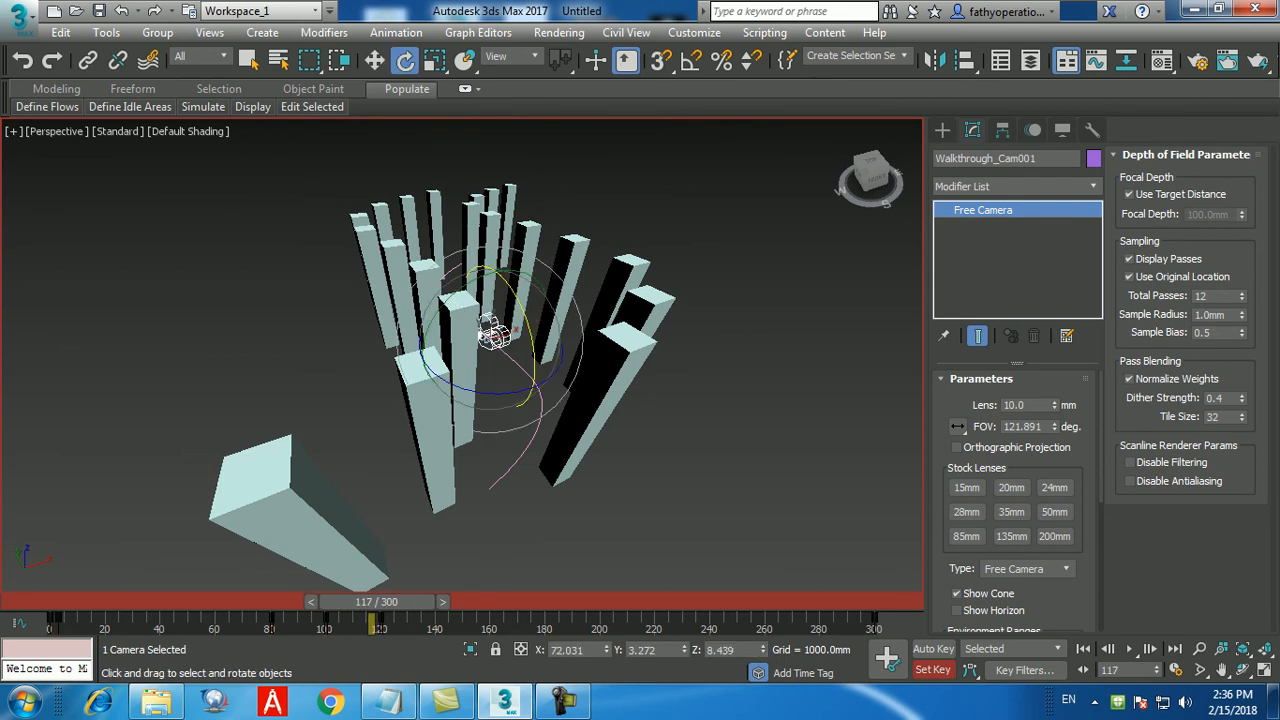
# Adjust the walkthrough camera's rotation at frame 117 to about X 76.5, Y 4.1 and Z 10.3 degrees
pyautogui.moveTo(763, 650); pyautogui.dragTo(763, 632)
pyautogui.moveTo(685, 648); pyautogui.dragTo(685, 640)
pyautogui.moveTo(606, 651); pyautogui.dragTo(606, 641)
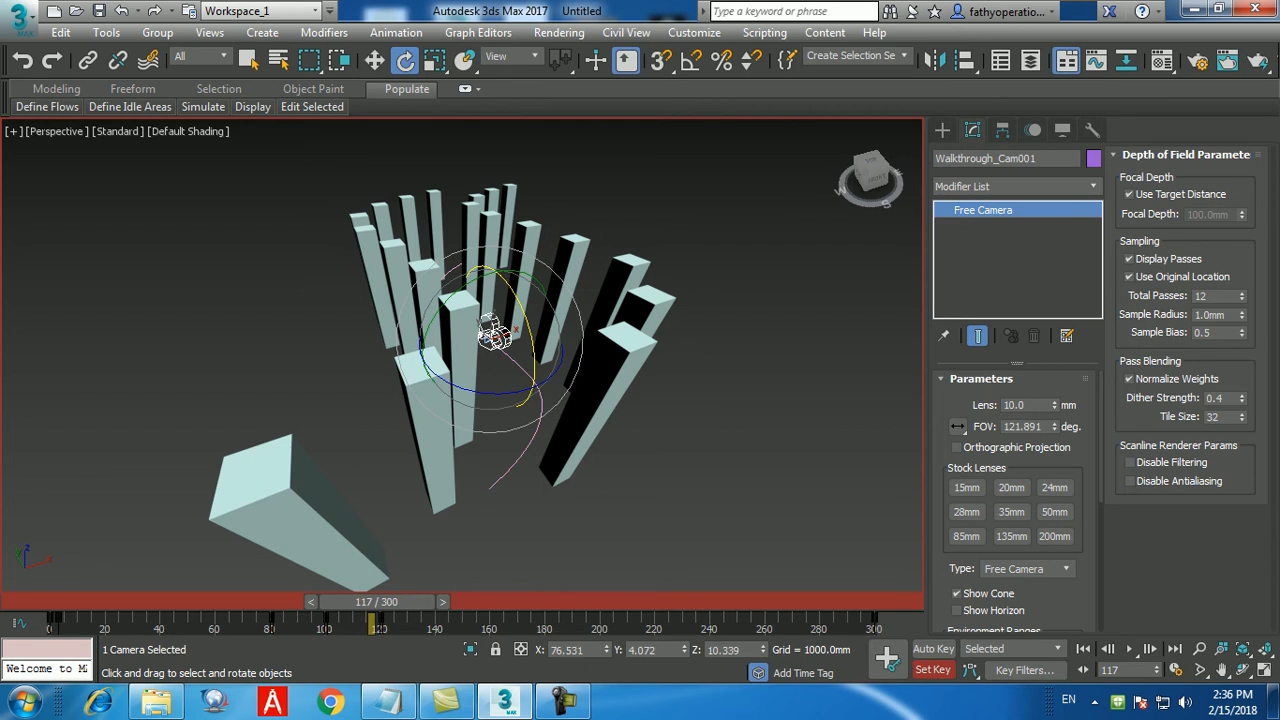
# Rotate the walkthrough camera about Z to about 88 degrees at frame 140, key it, and step back one frame
pyautogui.moveTo(376, 602); pyautogui.dragTo(444, 602)
pyautogui.keyDown('alt'); pyautogui.moveTo(490, 330); pyautogui.dragTo(392, 360, button='middle'); pyautogui.keyUp('alt')
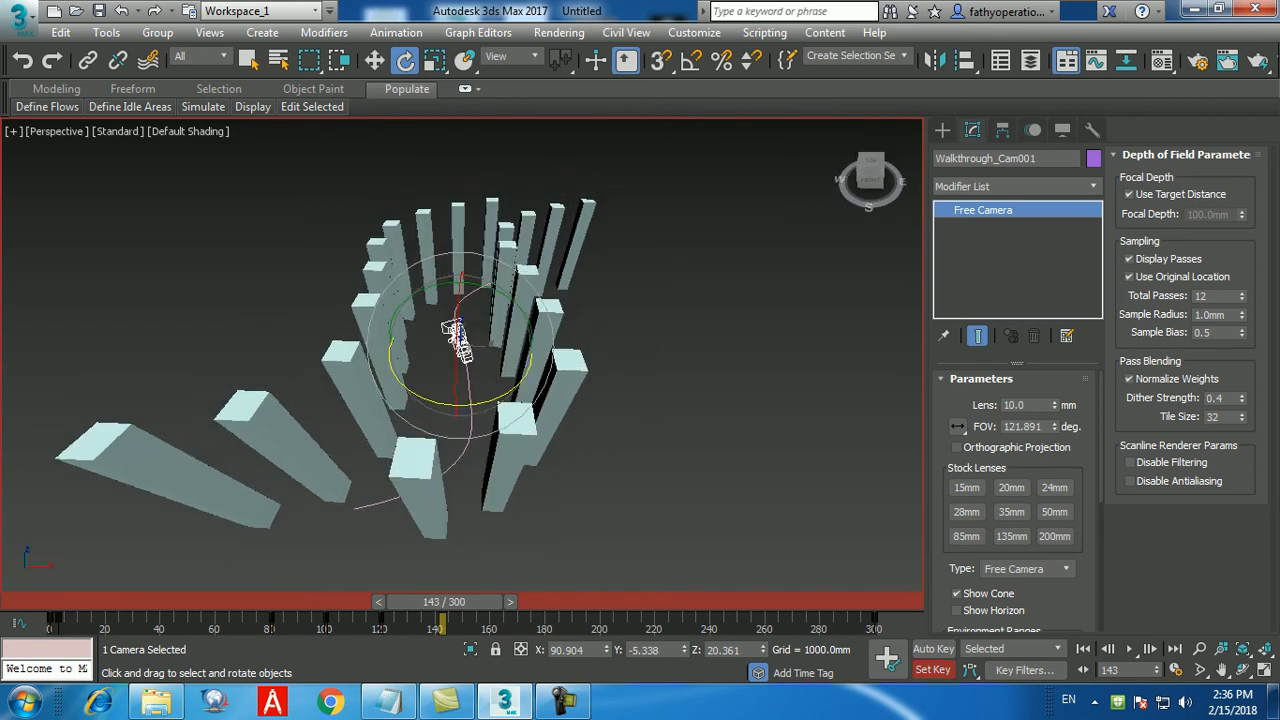
pyautogui.scroll(6, 475, 352)
pyautogui.keyDown('alt'); pyautogui.moveTo(475, 352); pyautogui.dragTo(545, 350, button='middle'); pyautogui.keyUp('alt')
pyautogui.moveTo(443, 601); pyautogui.dragTo(434, 601)
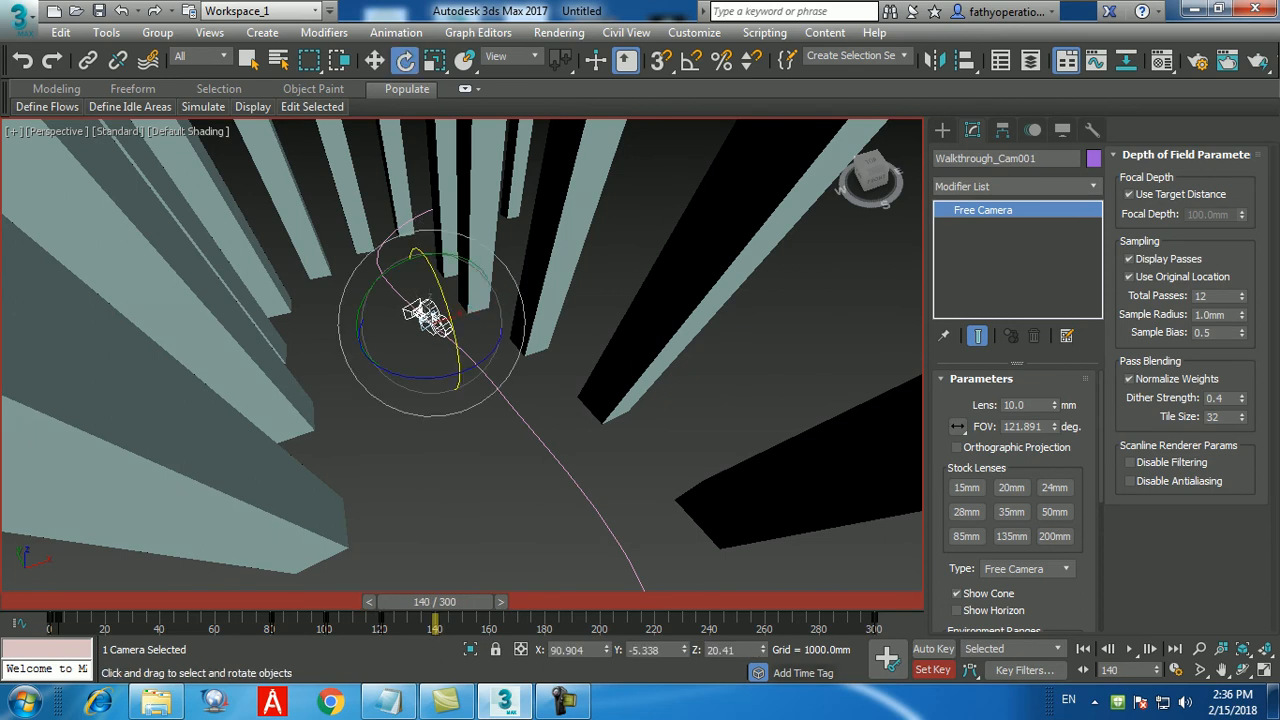
pyautogui.moveTo(763, 646); pyautogui.dragTo(763, 235)
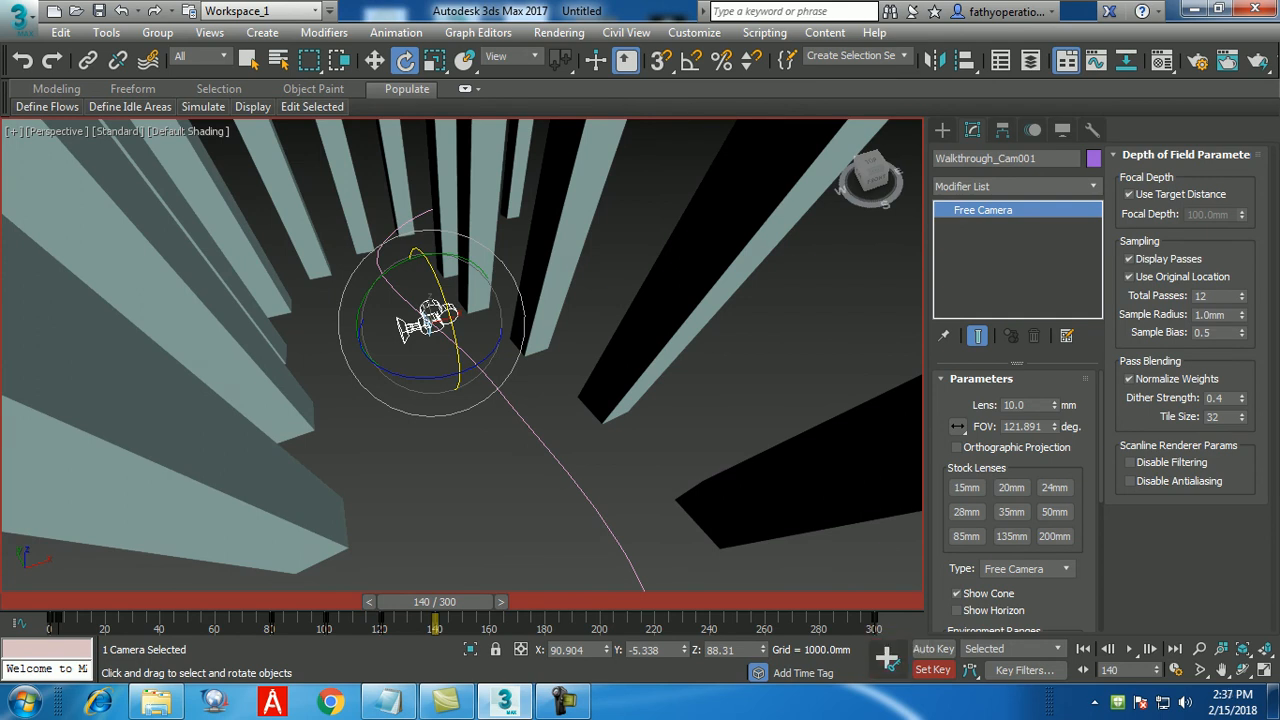
pyautogui.click(369, 602)
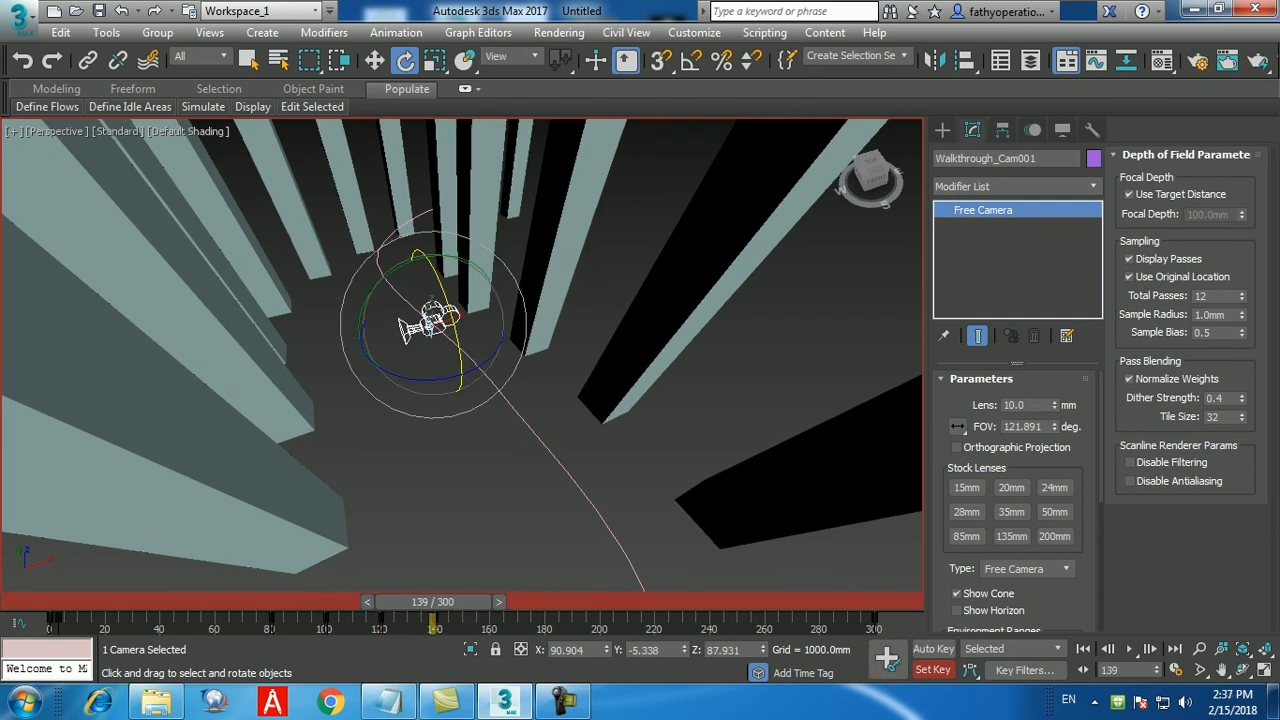
# Key the walkthrough camera's Z rotation at about 18 degrees at frame 139, and swing it back the same way at frame 144
pyautogui.moveTo(452, 388); pyautogui.dragTo(465, 378)
pyautogui.moveTo(465, 378); pyautogui.dragTo(465, 378)
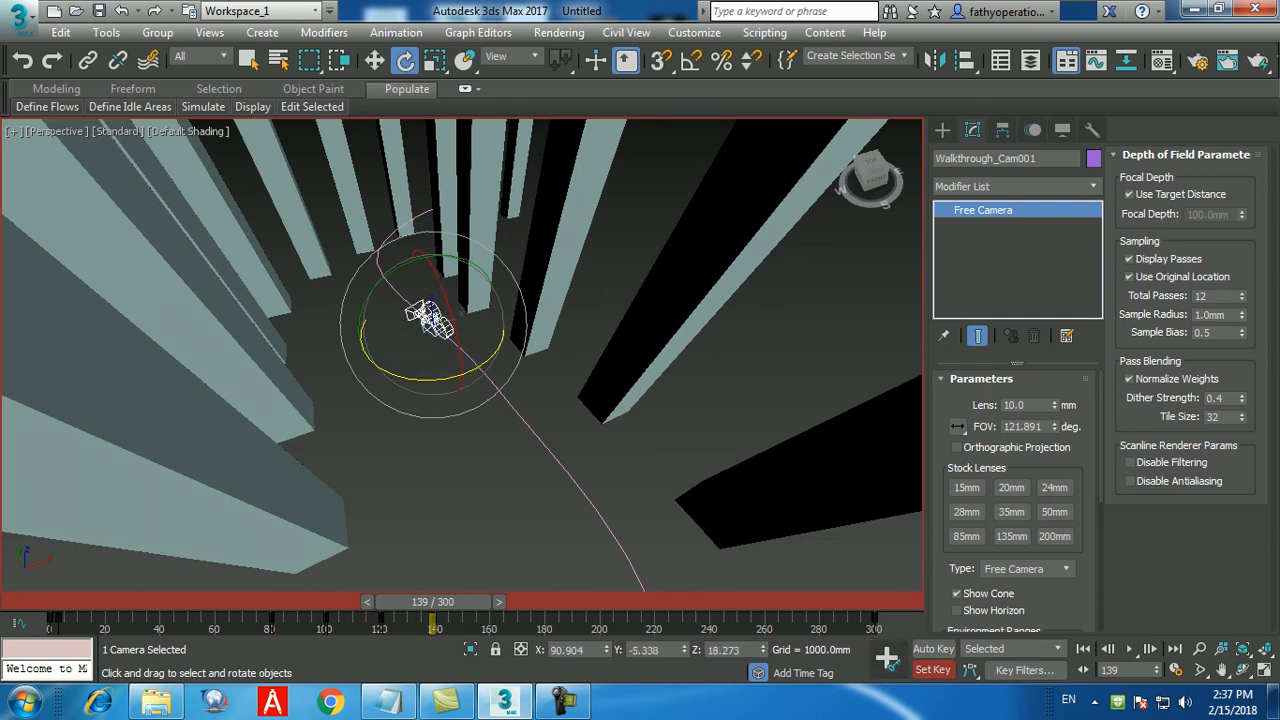
pyautogui.moveTo(433, 602); pyautogui.dragTo(446, 602)
pyautogui.press('e')
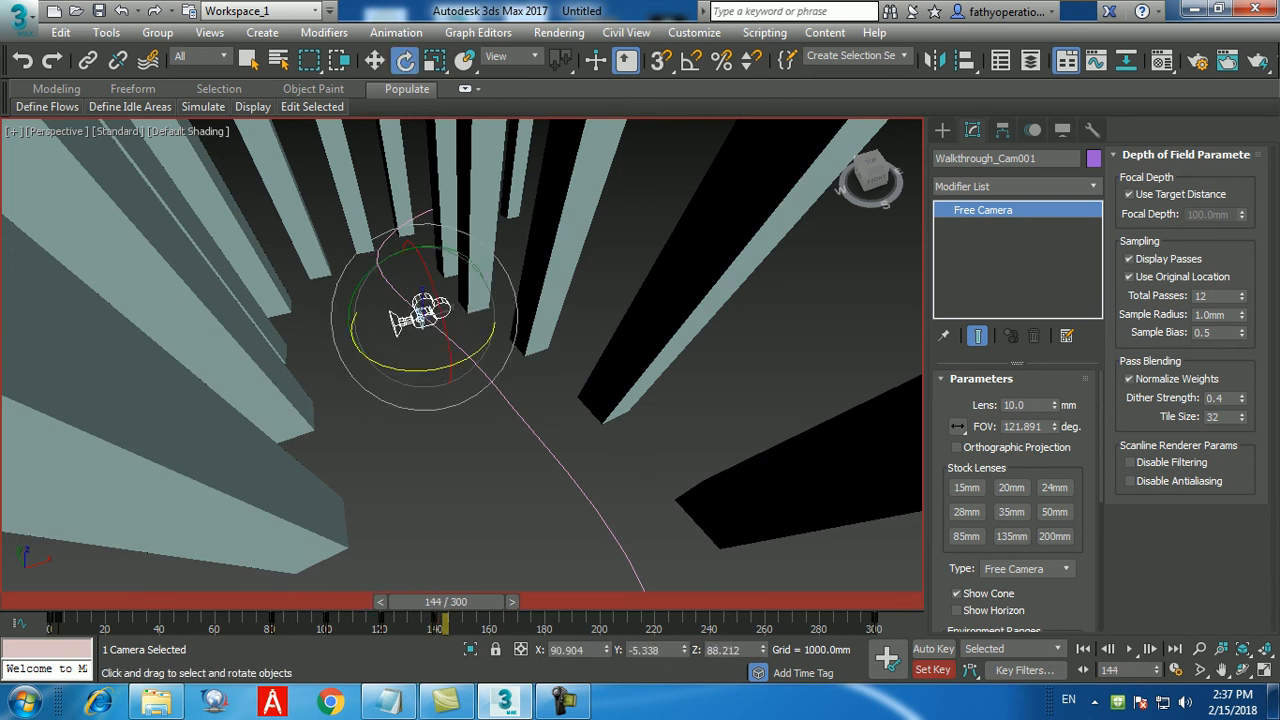
pyautogui.moveTo(446, 367); pyautogui.dragTo(311, 361)
pyautogui.moveTo(446, 602)
pyautogui.mouseDown()
pyautogui.moveTo(421, 602)
pyautogui.moveTo(447, 602)
pyautogui.mouseUp()
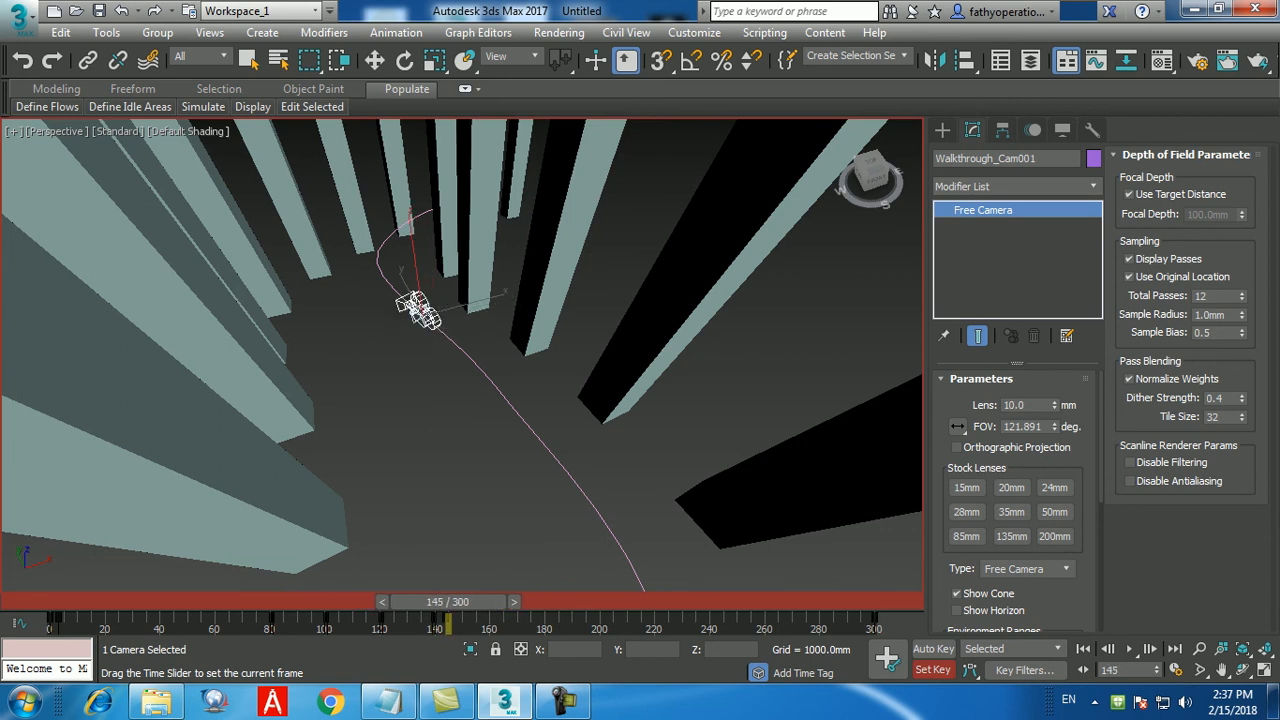
# Move the camera key at frame 144 to about frame 161 and scrub the timeline to check the camera turn
pyautogui.moveTo(447, 602); pyautogui.dragTo(417, 602)
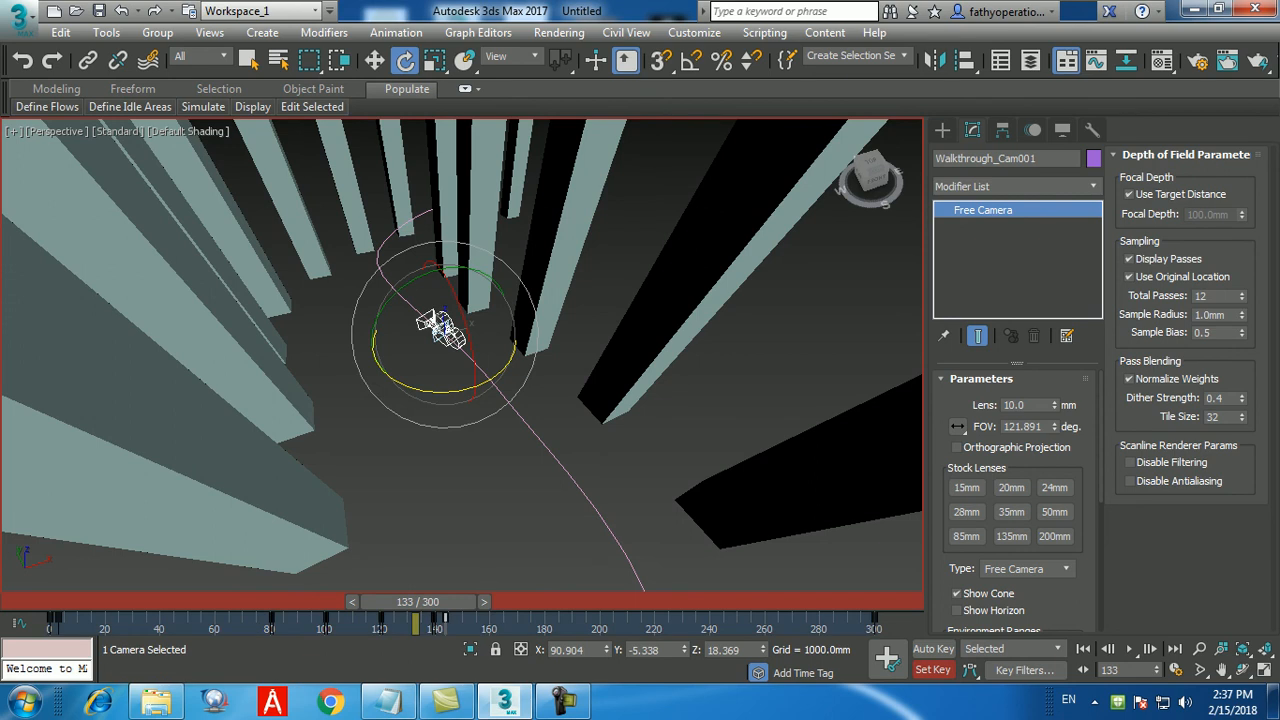
pyautogui.moveTo(417, 602); pyautogui.dragTo(492, 622)
pyautogui.click(434, 622)
pyautogui.moveTo(417, 602); pyautogui.dragTo(588, 602)
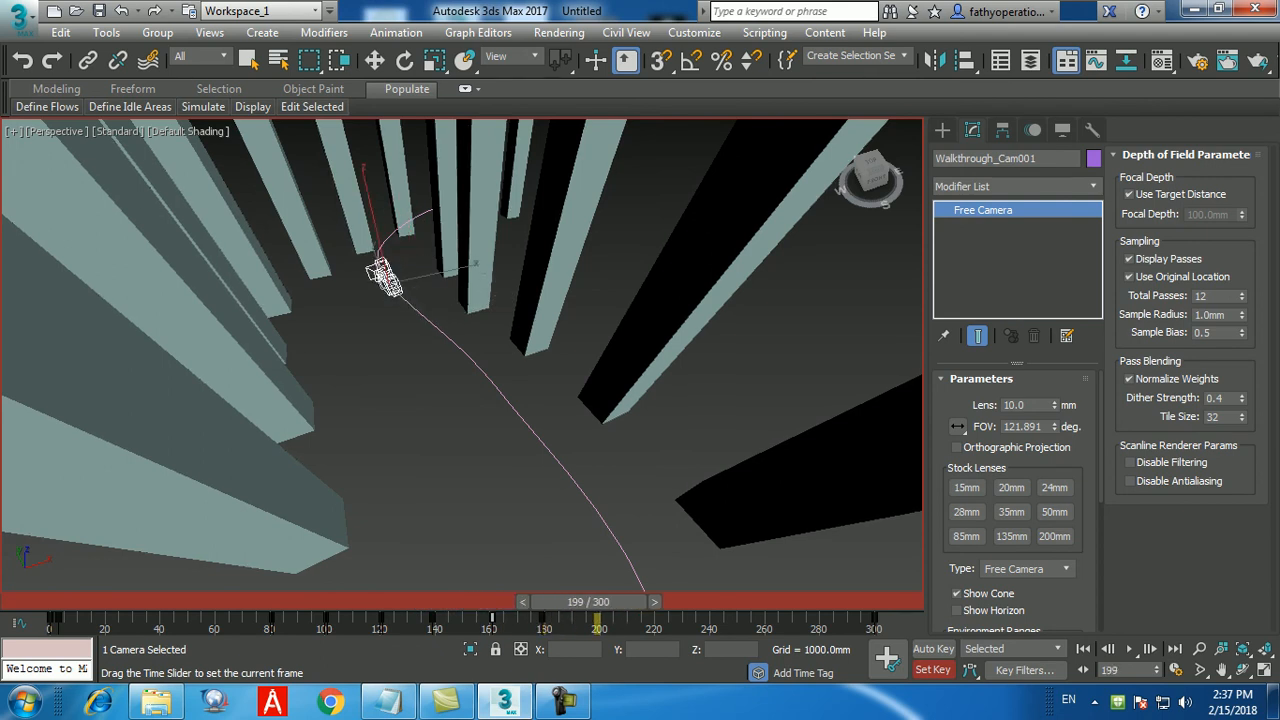
pyautogui.moveTo(588, 602); pyautogui.dragTo(76, 602)
# Delete all the walkthrough camera's keys between the first and last frames of the timeline
pyautogui.moveTo(420, 470); pyautogui.dragTo(378, 270, button='middle')
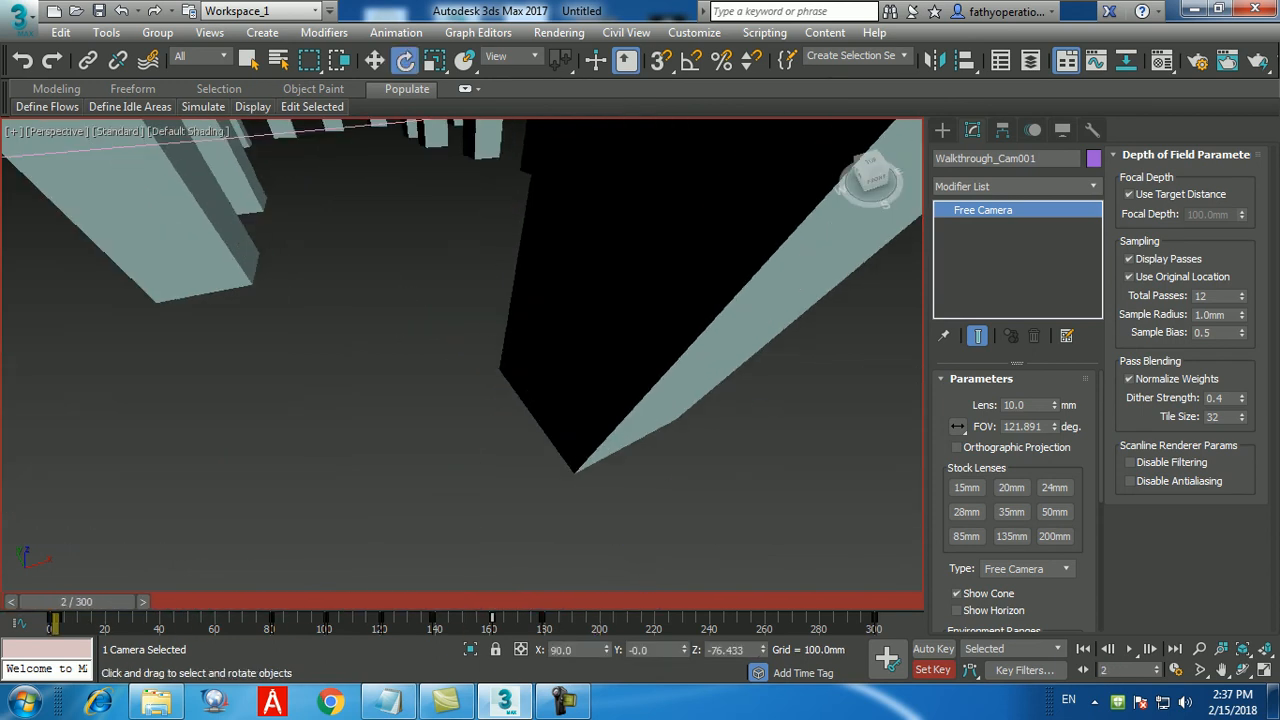
pyautogui.scroll(-10, 500, 470)
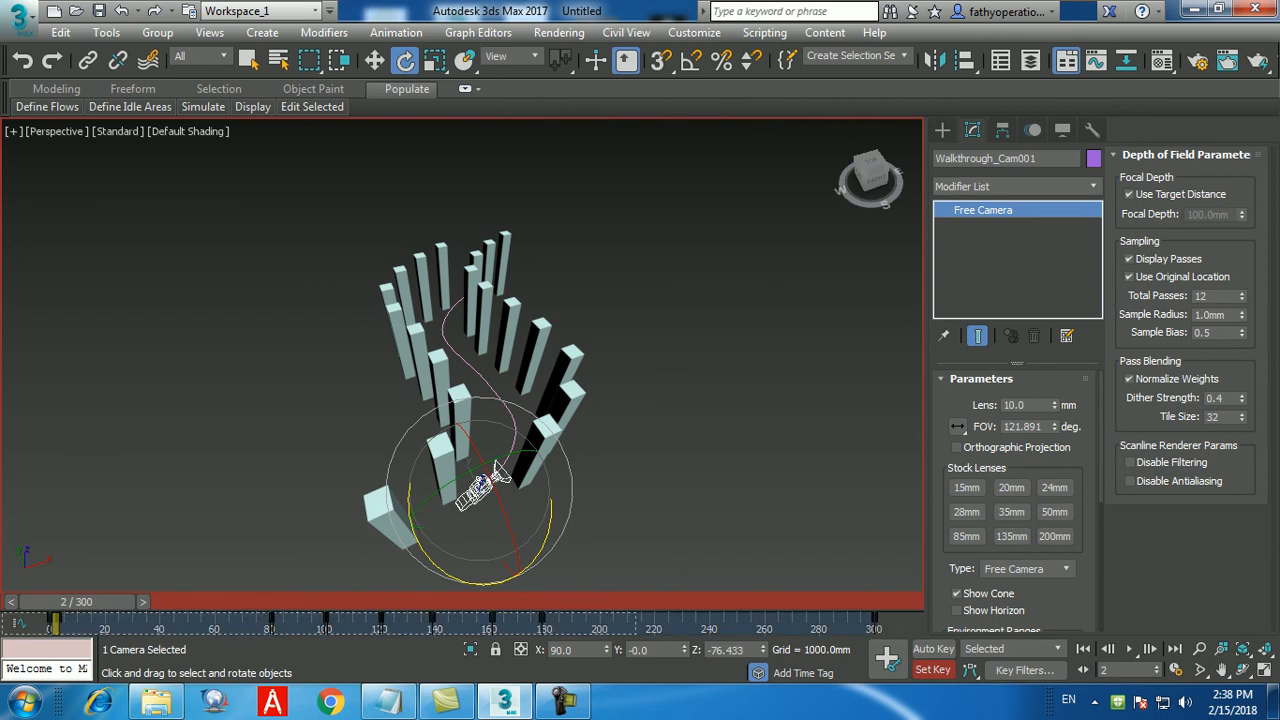
pyautogui.rightClick(56, 621)
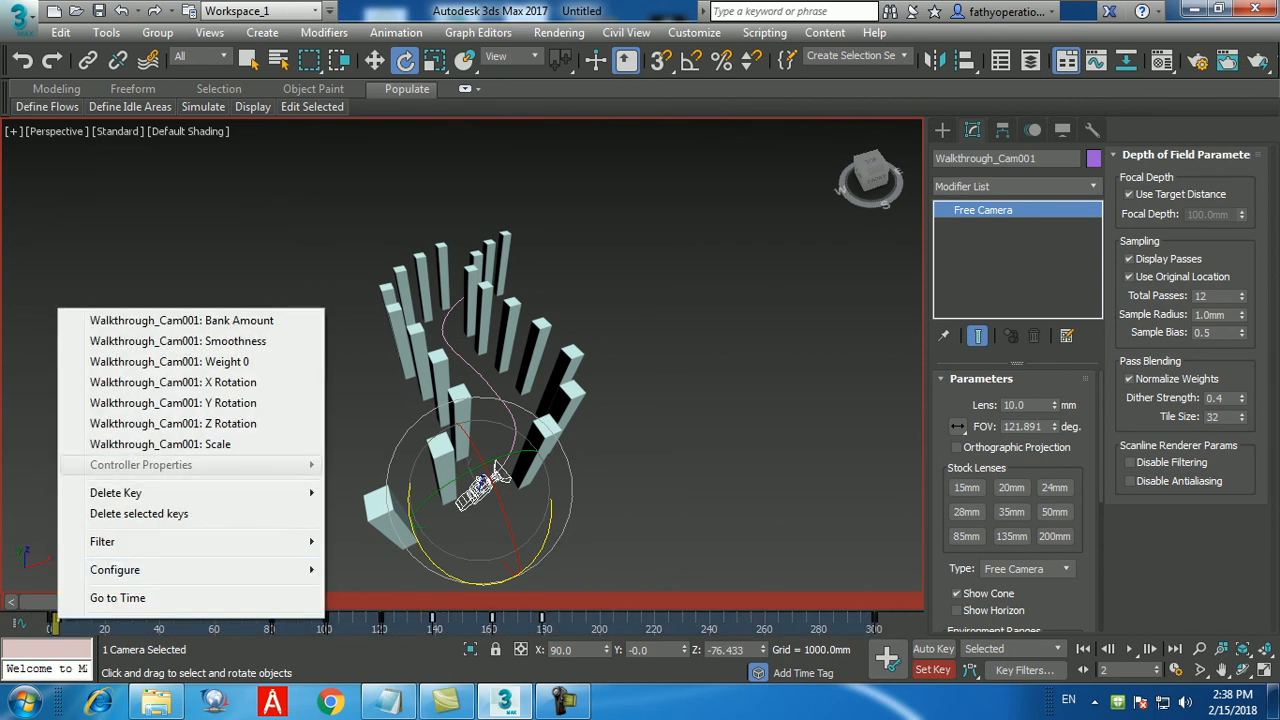
pyautogui.click(139, 514)
# Turn on Auto Key, rotate the walkthrough camera about Z at frame 80, and scrub back to check the turn
pyautogui.moveTo(76, 602); pyautogui.dragTo(279, 602)
pyautogui.click(934, 649)
pyautogui.click(934, 649)
pyautogui.click(934, 649)
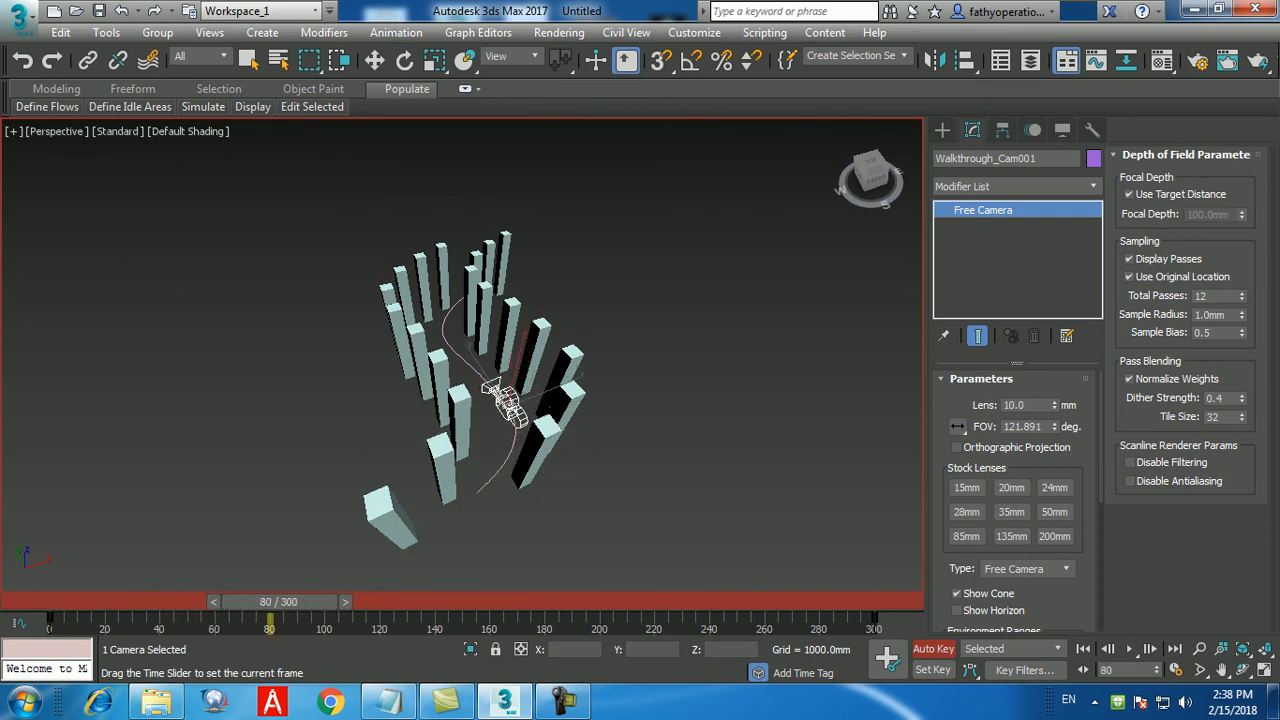
pyautogui.press('e')
pyautogui.moveTo(503, 482); pyautogui.dragTo(628, 484)
pyautogui.moveTo(278, 602); pyautogui.dragTo(237, 602)
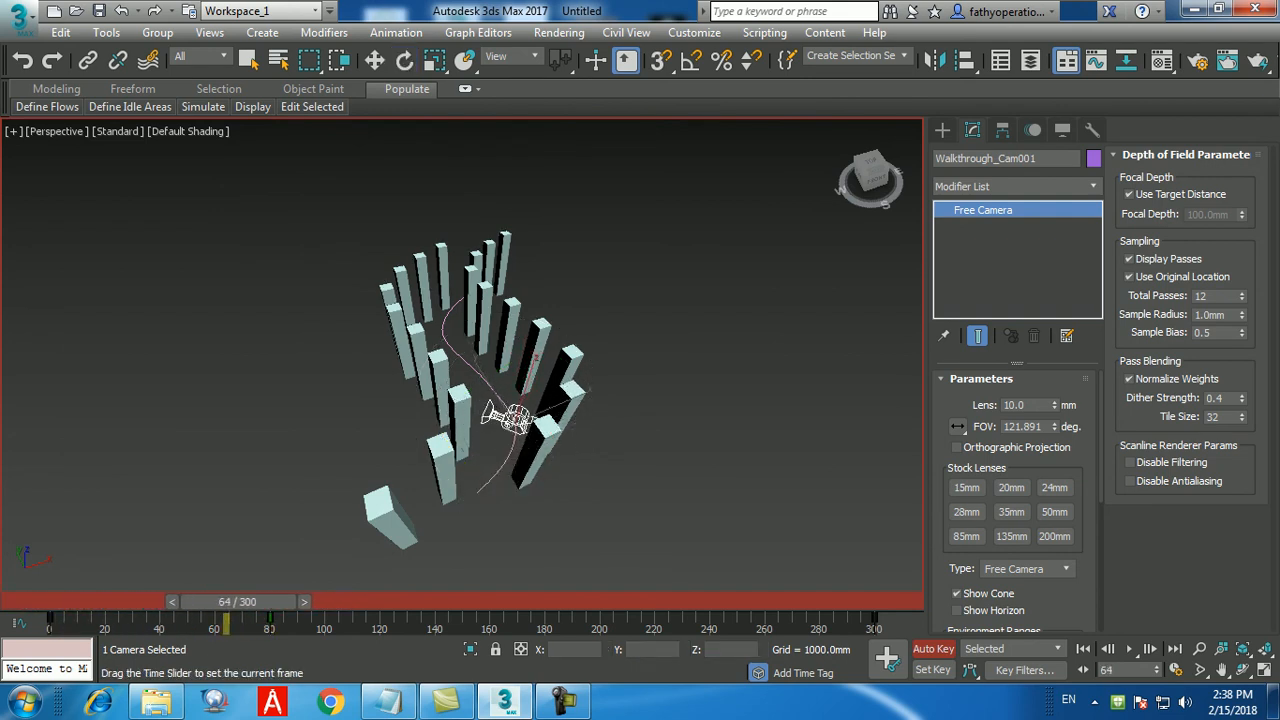
pyautogui.moveTo(237, 602); pyautogui.dragTo(241, 602)
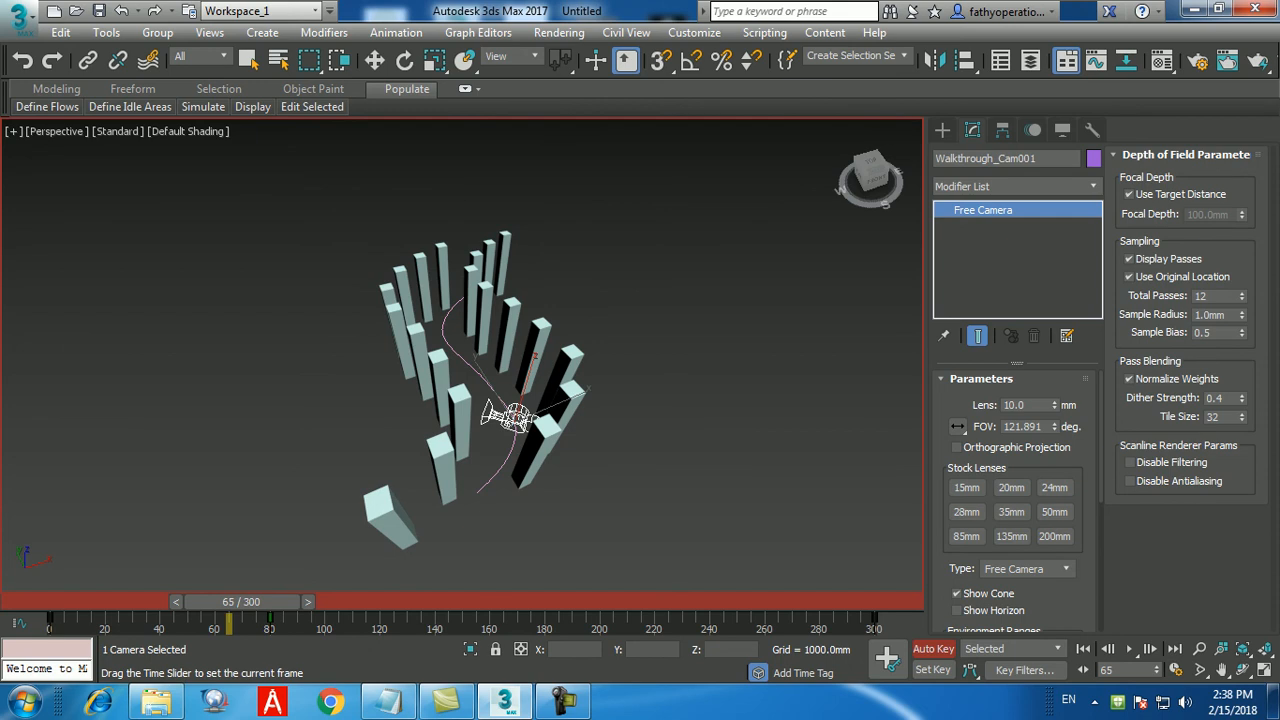
# Return to frame 0, turn off Auto Key, and delete the camera key at frame 80
pyautogui.press('Home')
pyautogui.press('e')
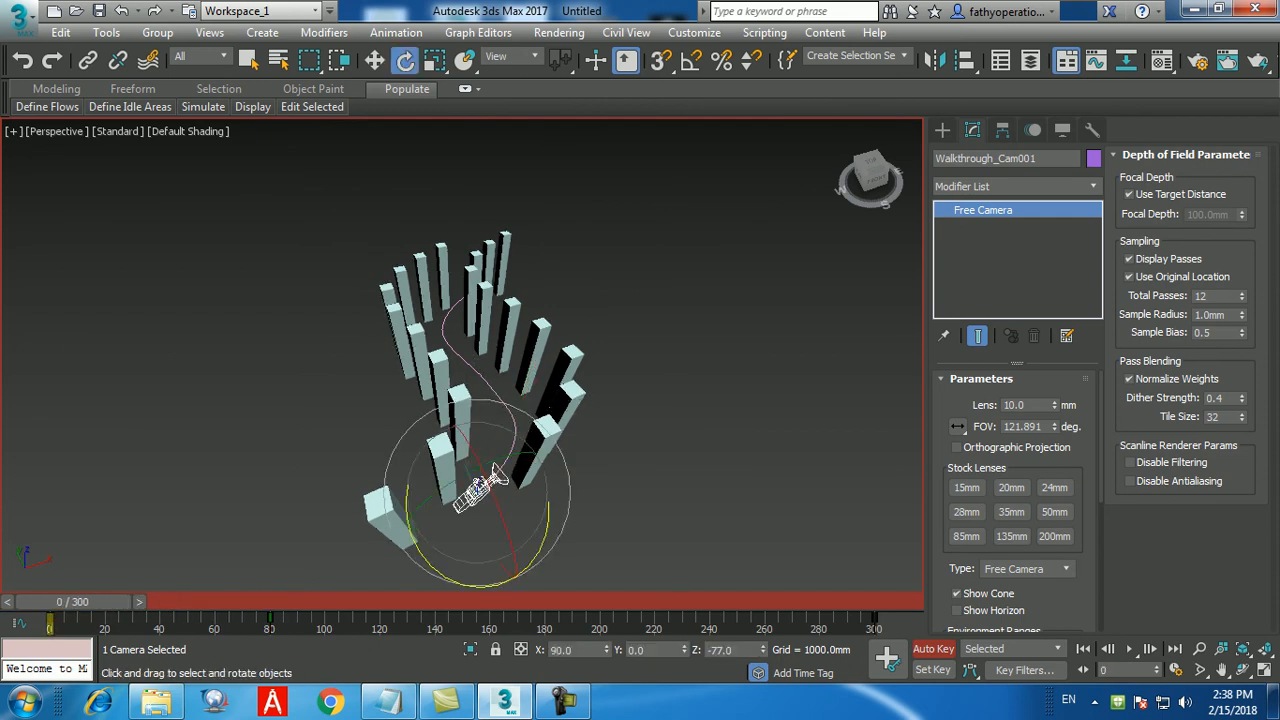
pyautogui.press('n')
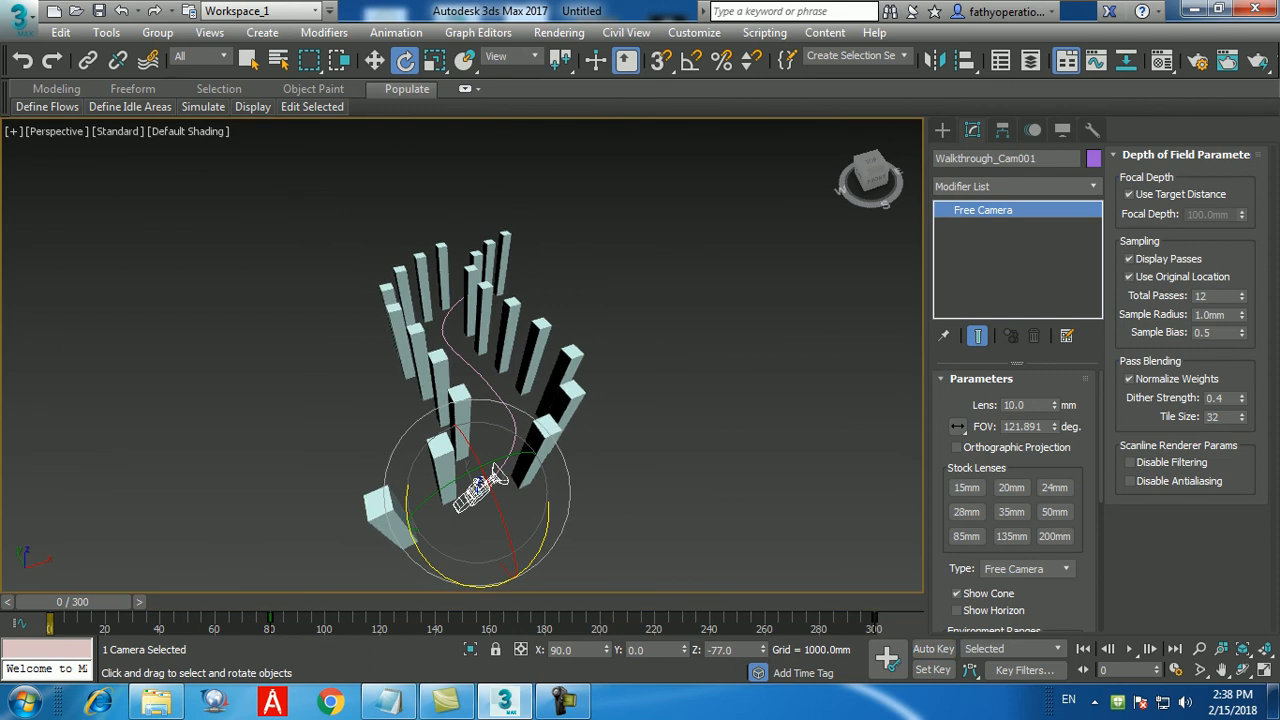
pyautogui.click(270, 618)
pyautogui.press('Delete')
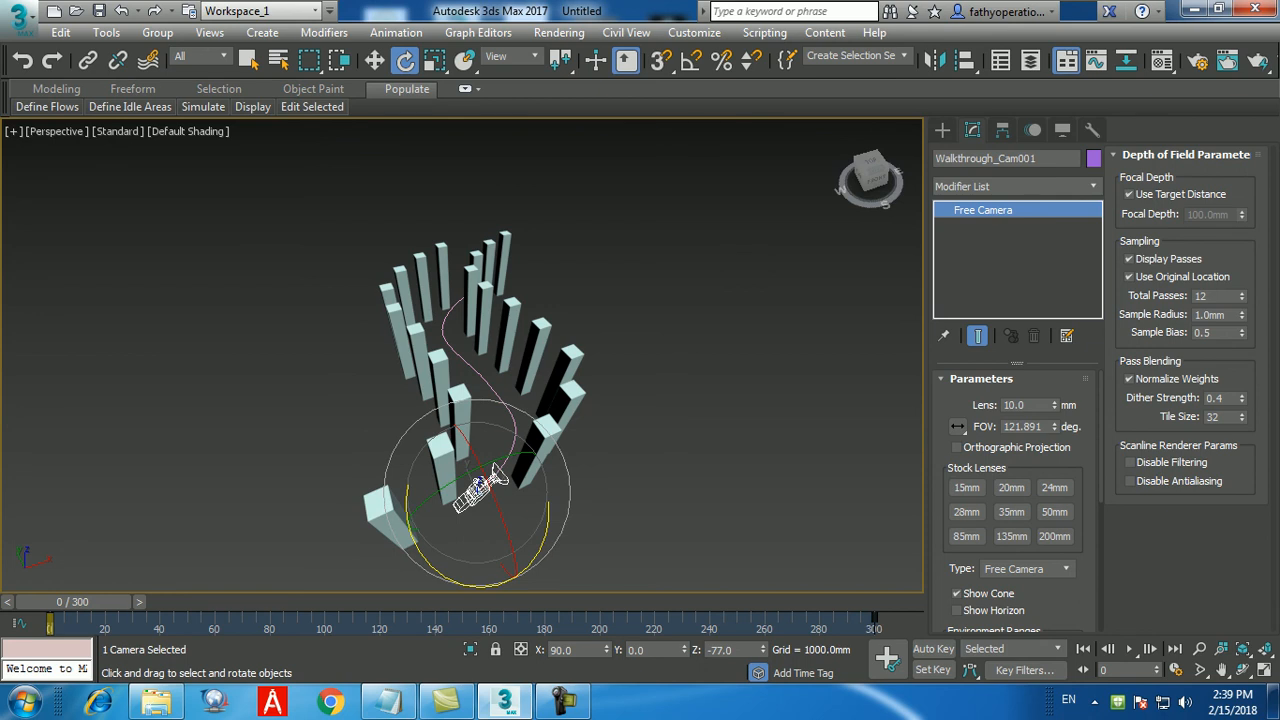
# Turn on Set Key mode and rotate the walkthrough camera about its Z axis at frame 118
pyautogui.click(933, 670)
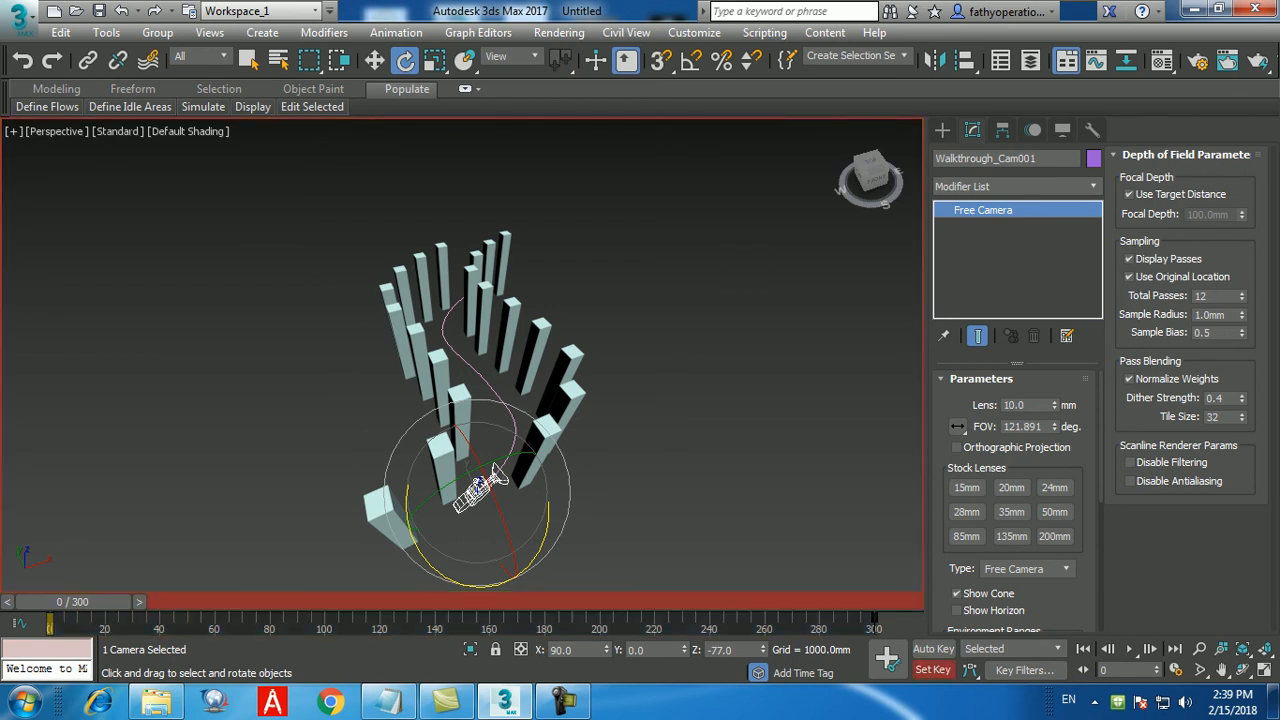
pyautogui.moveTo(73, 601); pyautogui.dragTo(378, 601)
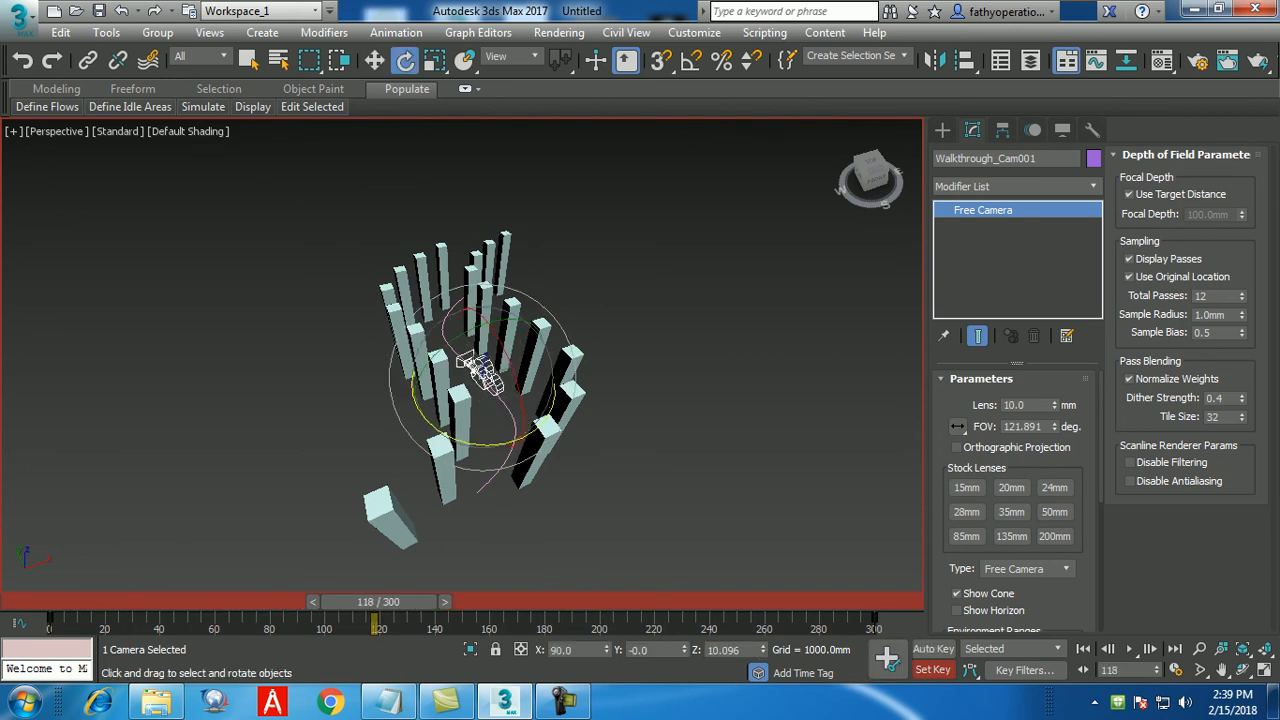
pyautogui.moveTo(488, 445); pyautogui.dragTo(416, 442)
# Rotate the walkthrough camera at about frame 194 and set a key there
pyautogui.moveTo(378, 601); pyautogui.dragTo(575, 601)
pyautogui.press('e')
pyautogui.moveTo(409, 383); pyautogui.dragTo(468, 394)
pyautogui.press('k')
# Rotate the walkthrough camera at frame 279 to about X 162, Y -83 and Z -82 degrees and key it
pyautogui.moveTo(575, 601); pyautogui.dragTo(796, 601)
pyautogui.keyDown('alt'); pyautogui.moveTo(340, 337); pyautogui.dragTo(497, 381, button='middle'); pyautogui.keyUp('alt')
pyautogui.scroll(4, 497, 381)
pyautogui.moveTo(541, 280); pyautogui.dragTo(553, 148)
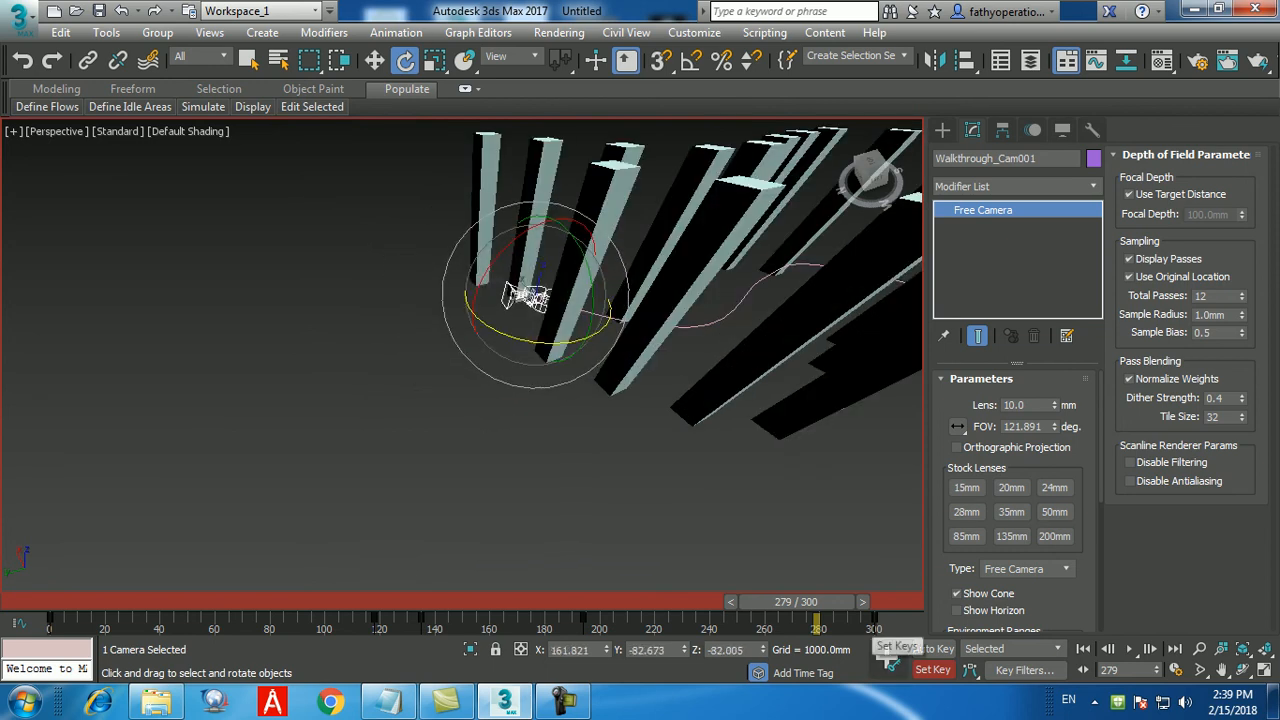
# Zero the walkthrough camera's X, Y and Z rotation at frame 245
pyautogui.moveTo(796, 601); pyautogui.dragTo(708, 601)
pyautogui.press('e')
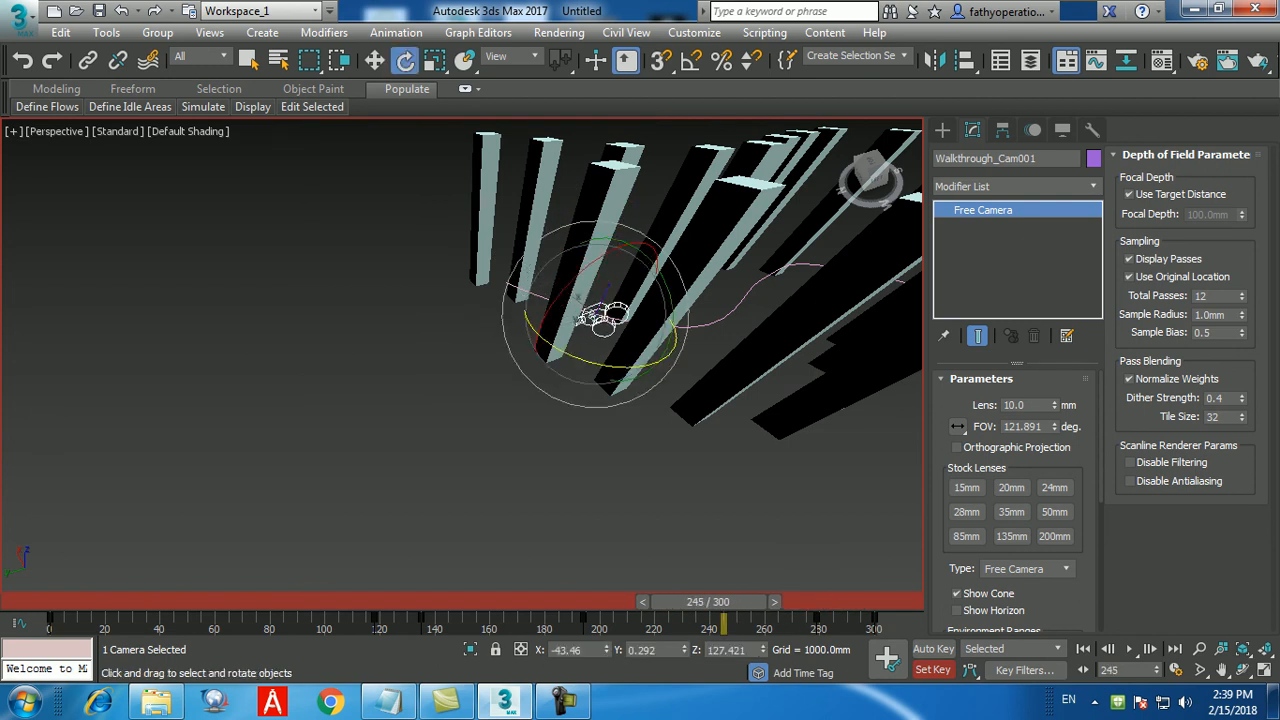
pyautogui.rightClick(606, 650)
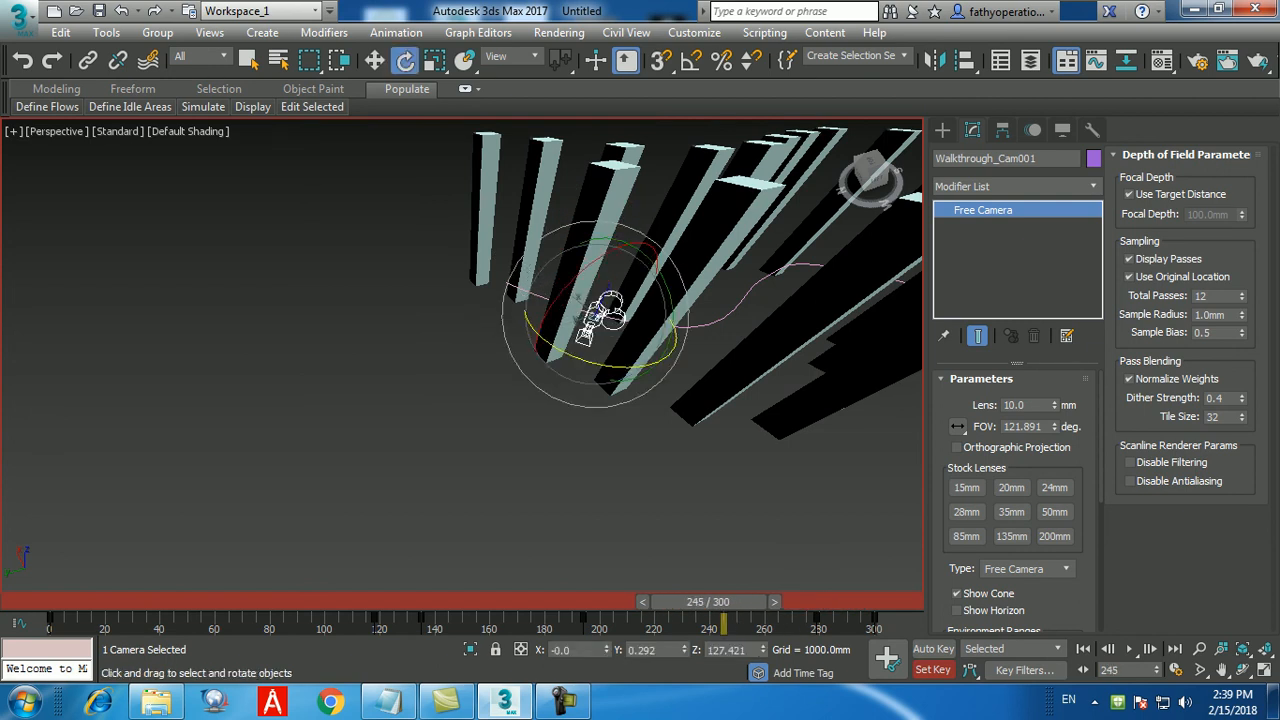
pyautogui.rightClick(661, 650)
pyautogui.rightClick(762, 650)
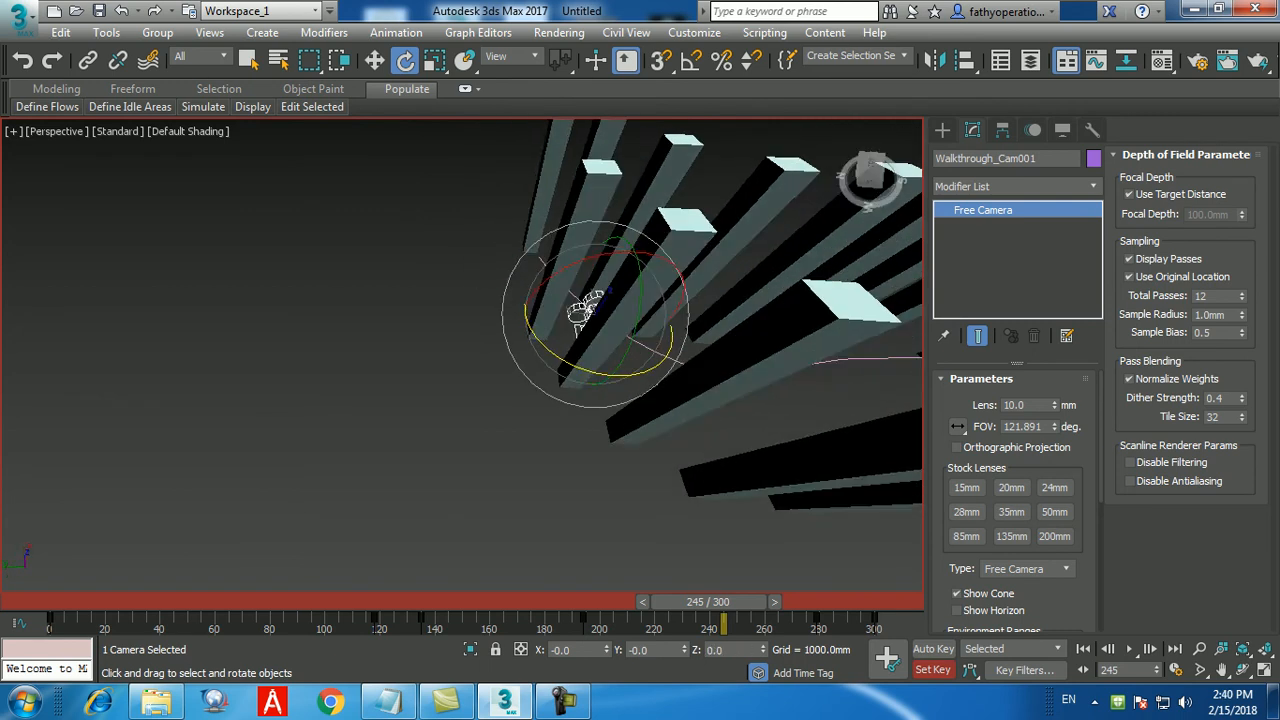
pyautogui.keyDown('alt'); pyautogui.moveTo(640, 400); pyautogui.dragTo(450, 400, button='middle'); pyautogui.keyUp('alt')
pyautogui.moveTo(596, 314); pyautogui.dragTo(577, 350, button='middle')
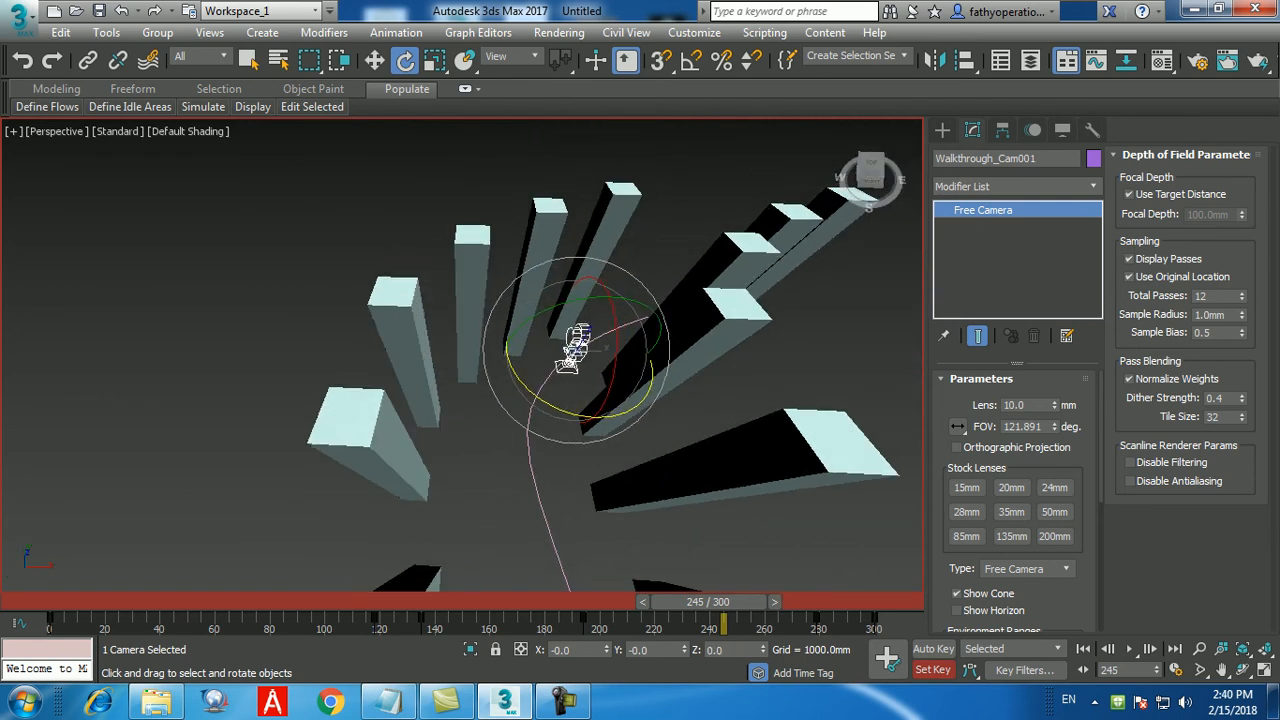
# Switch the viewport to the walkthrough camera's view and play the animation from frame 0 to review the keyed turns
pyautogui.moveTo(708, 602); pyautogui.dragTo(583, 602)
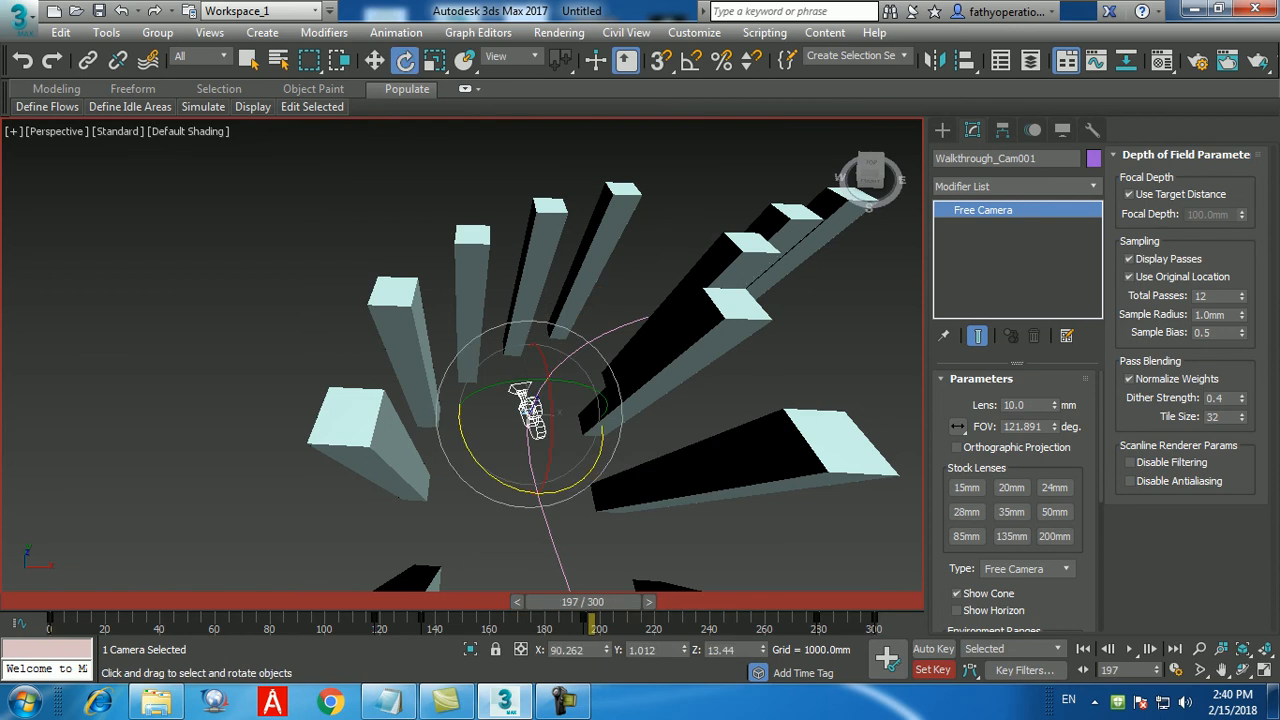
pyautogui.press('c')
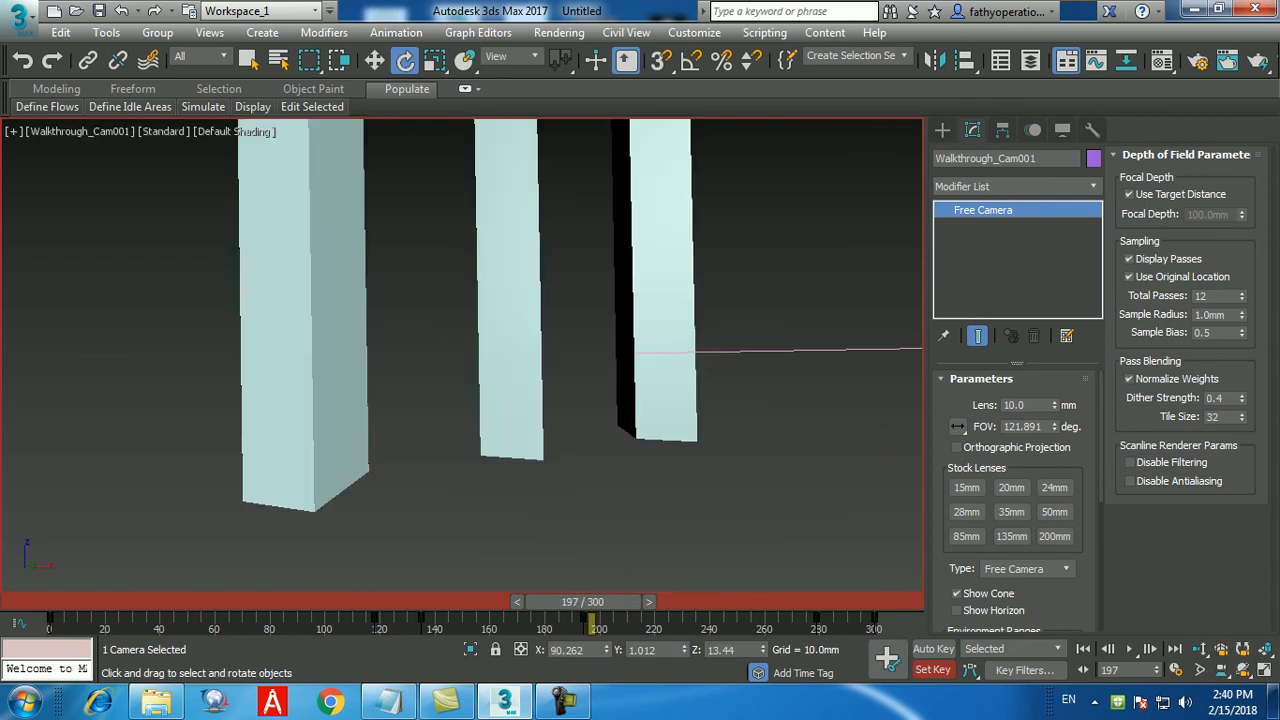
pyautogui.moveTo(583, 602); pyautogui.dragTo(50, 602)
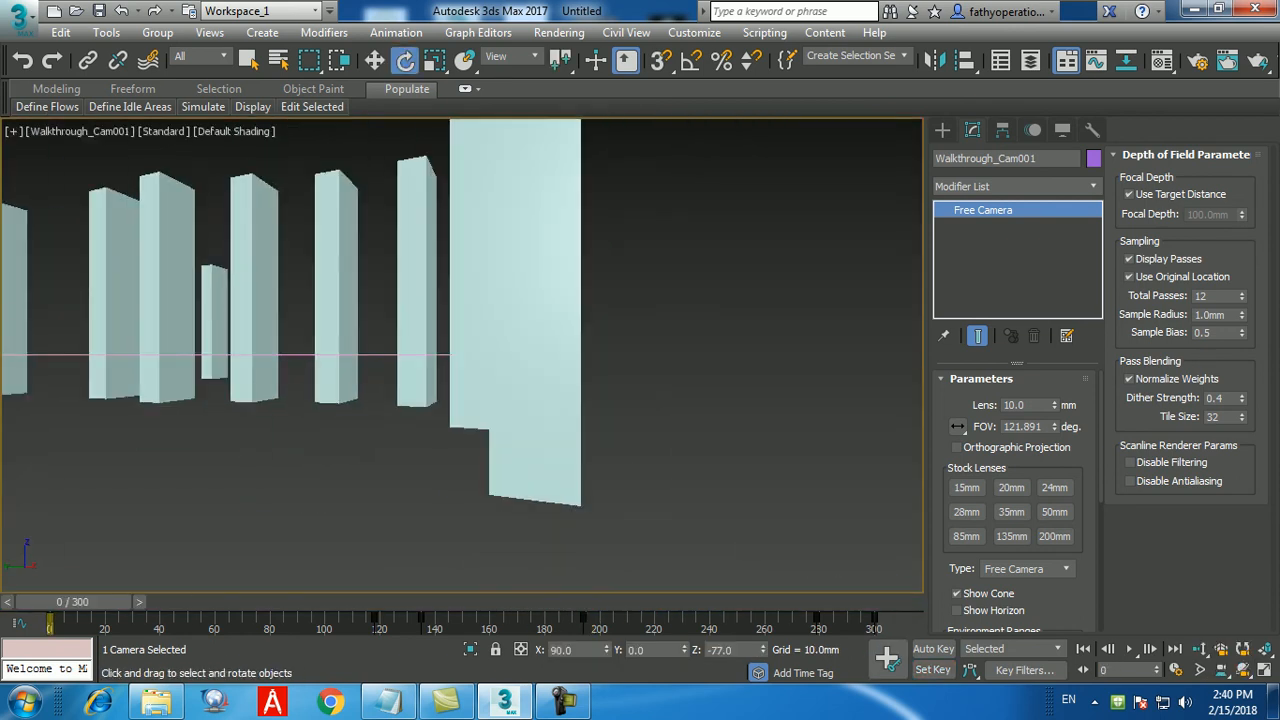
pyautogui.click(1129, 649)
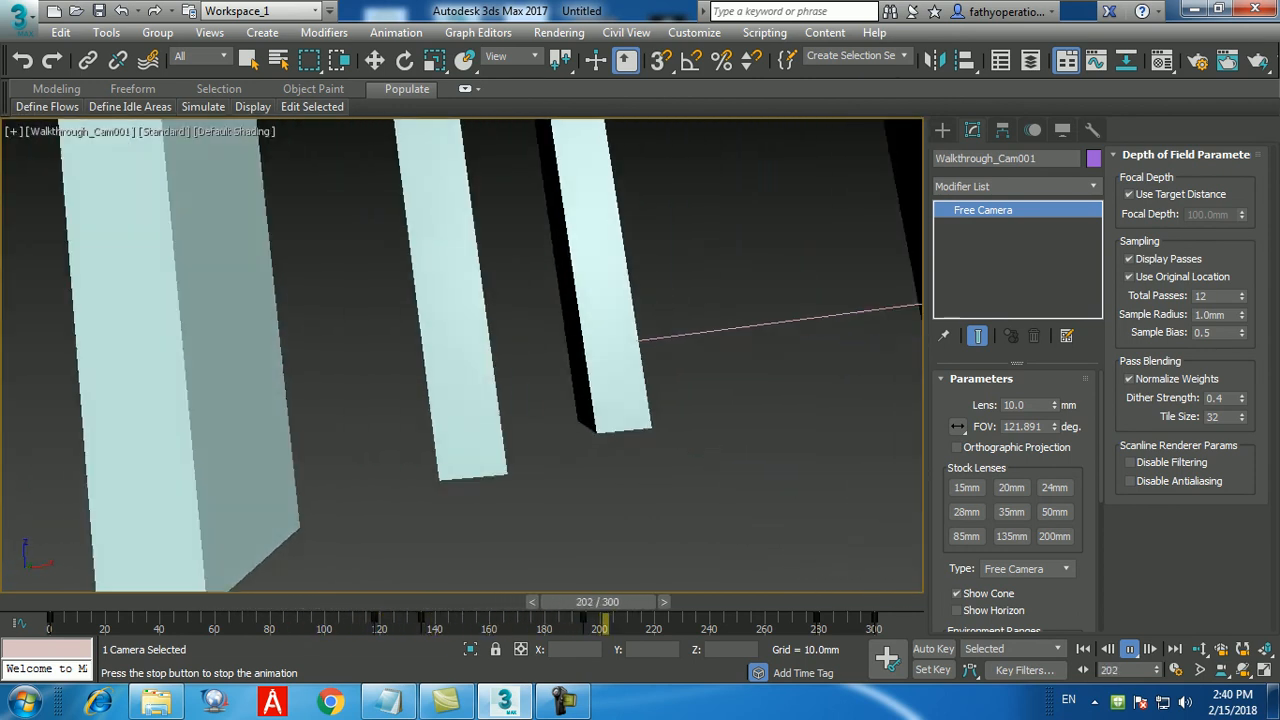
pyautogui.press('Escape')
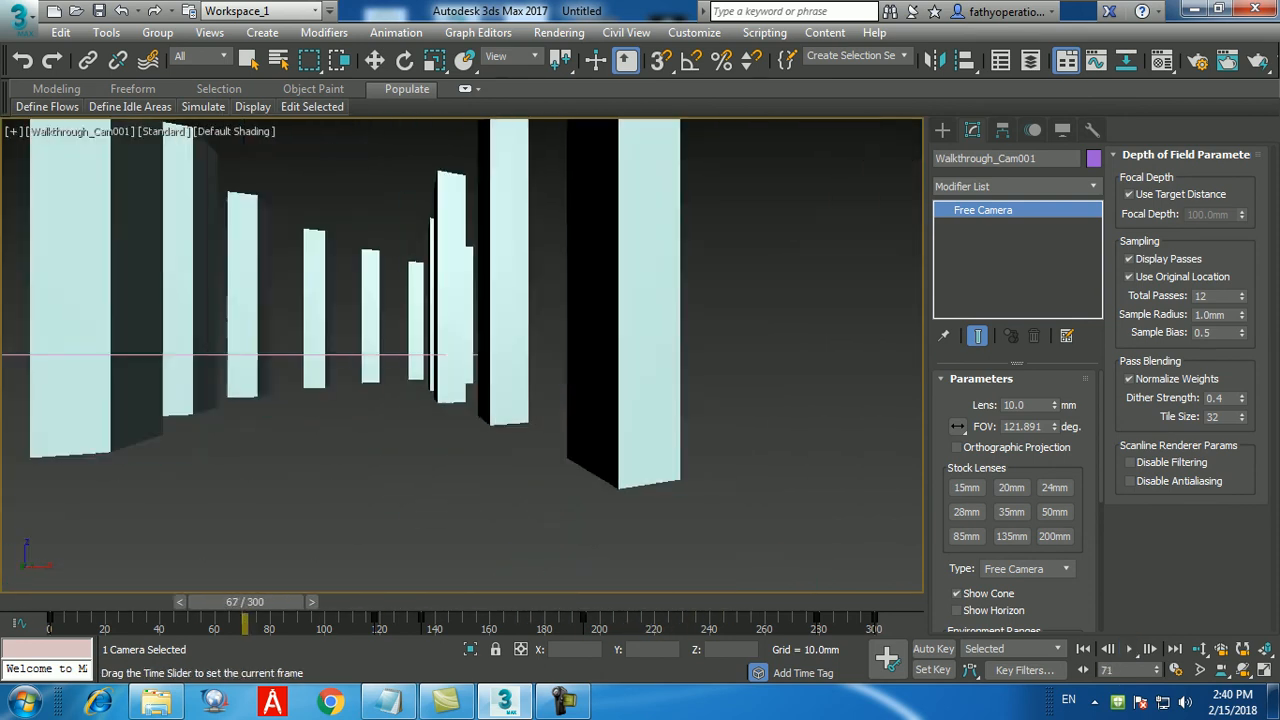
pyautogui.press('e')
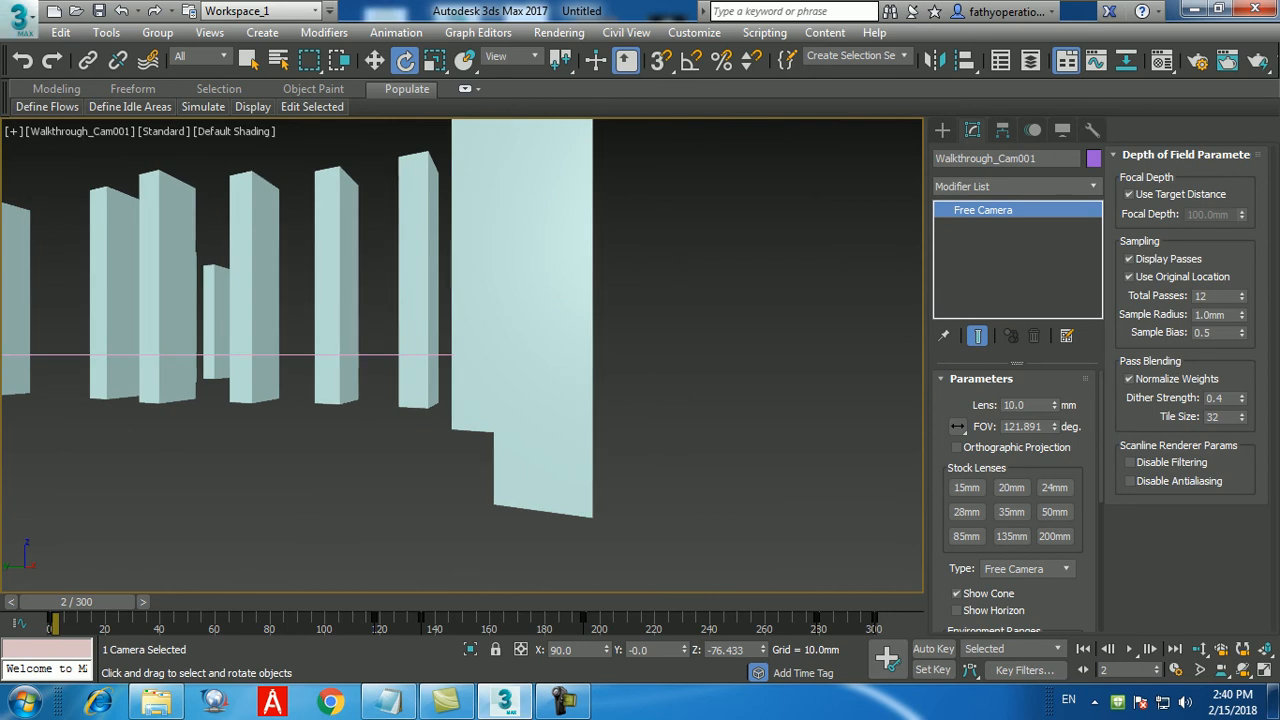
# Reset the scene to a new empty one without saving the walkthrough
pyautogui.click(18, 20)
pyautogui.click(63, 183)
pyautogui.click(639, 379)
pyautogui.click(580, 380)
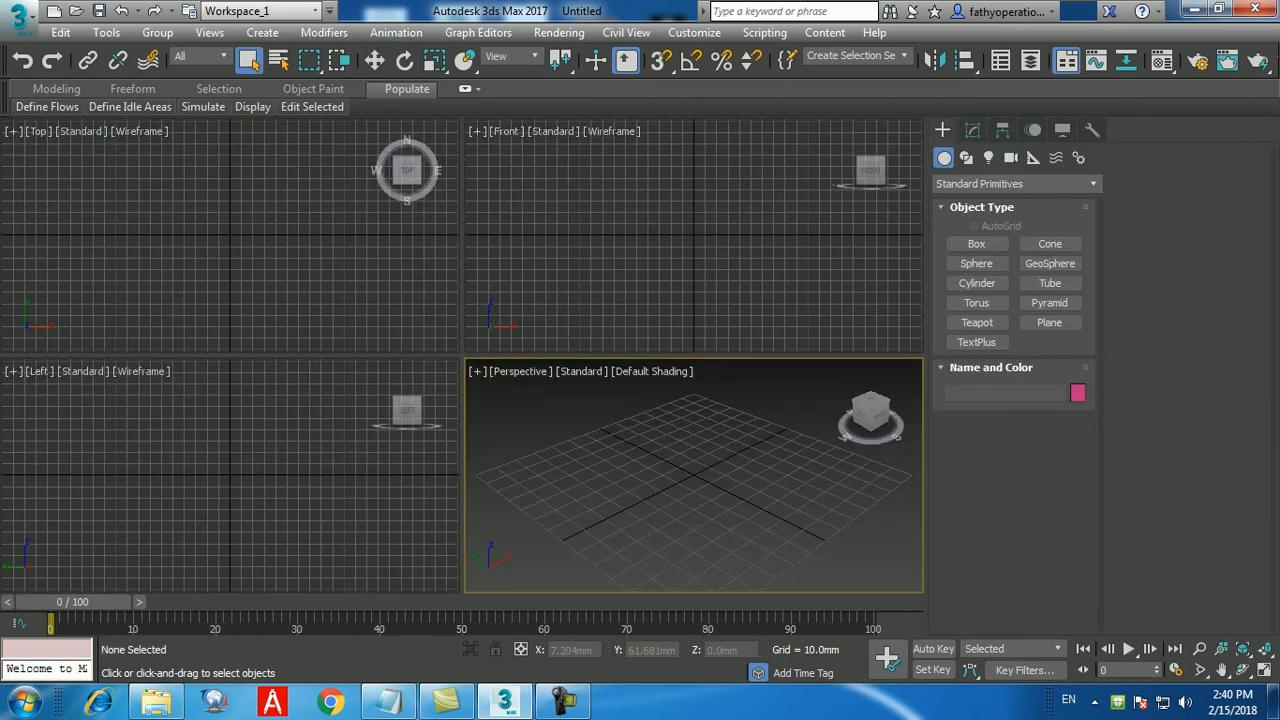
# Maximize the Perspective viewport and show the standard camera types available for creation
pyautogui.hotkey('alt', 'w')
pyautogui.keyDown('alt'); pyautogui.moveTo(572, 468); pyautogui.dragTo(547, 457, button='middle'); pyautogui.keyUp('alt')
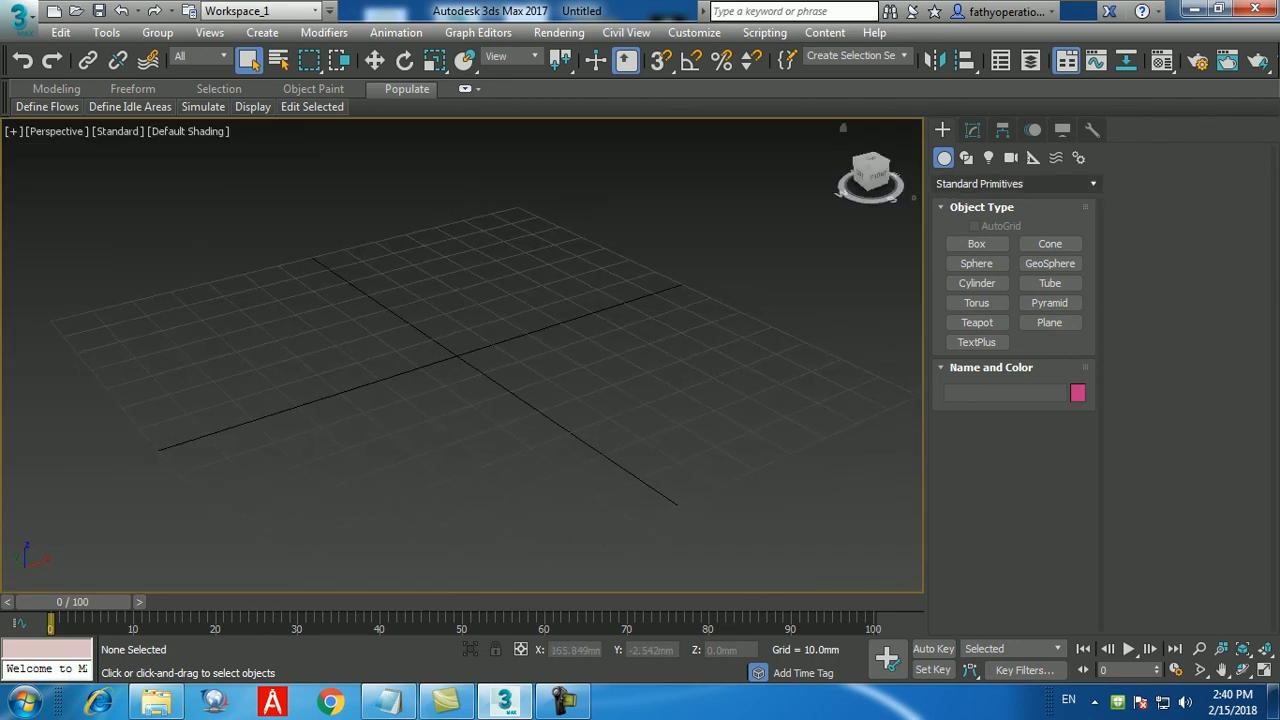
pyautogui.click(1010, 157)
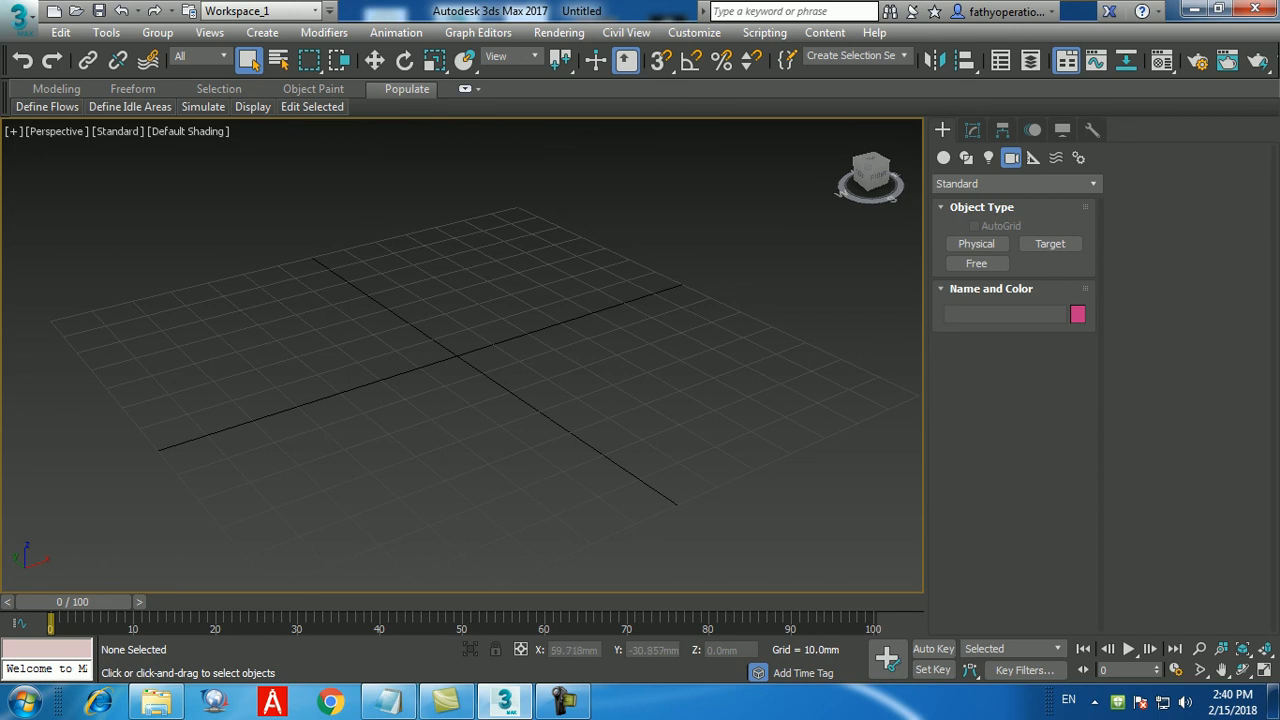
# Place a standard free camera on the grid at about X -8 mm, Y -55 mm
pyautogui.click(976, 263)
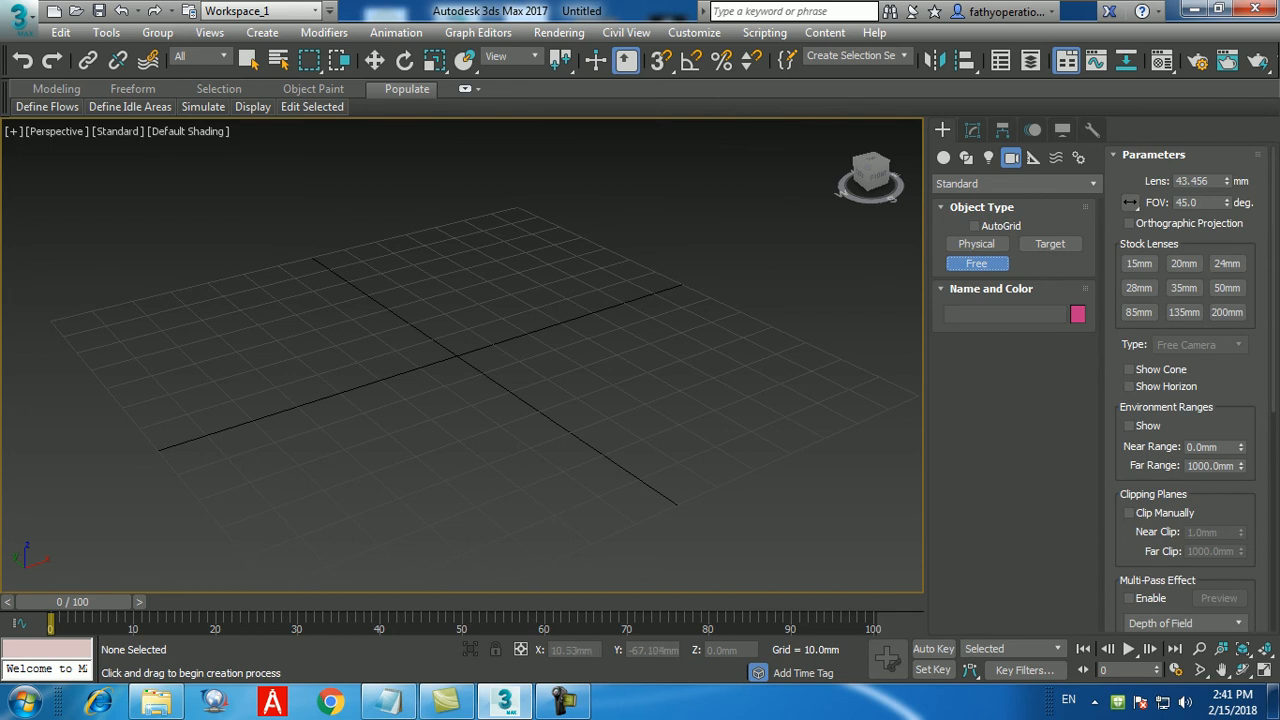
pyautogui.click(583, 475)
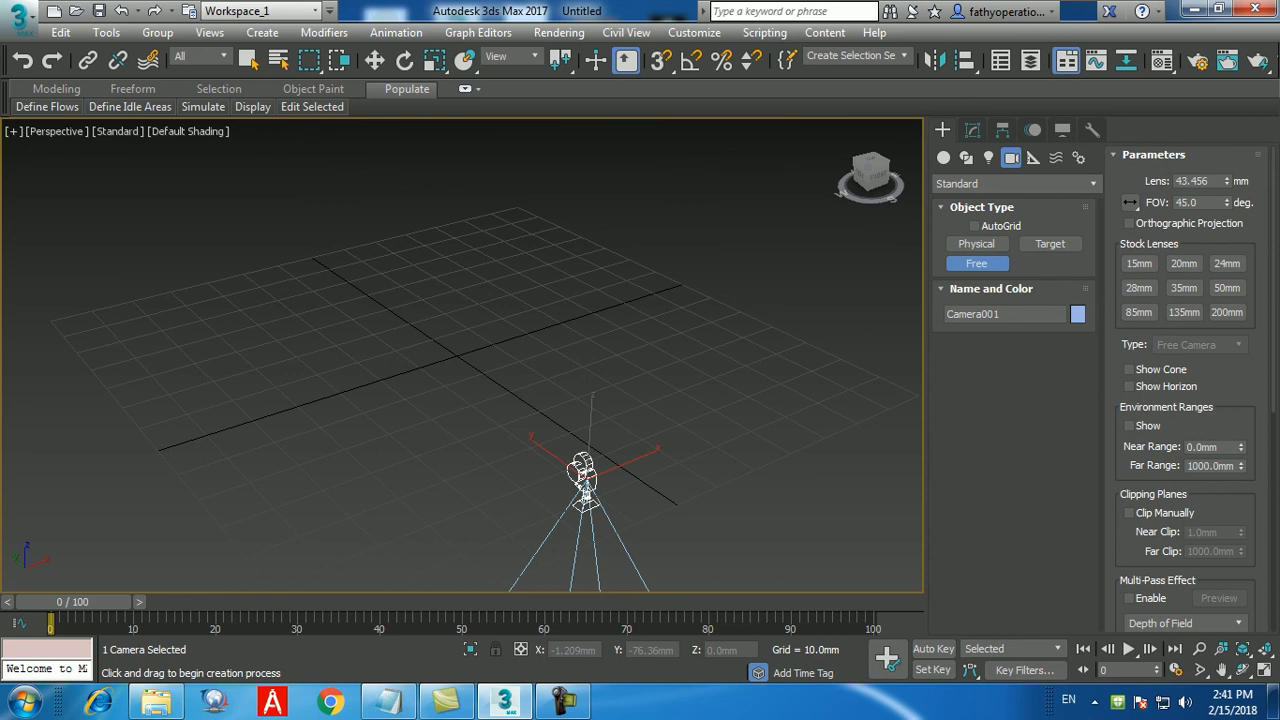
pyautogui.rightClick(902, 351)
pyautogui.moveTo(699, 475); pyautogui.dragTo(694, 452, button='middle')
# Rotate the free camera to exactly 90 degrees on X so that it looks horizontally, and activate Move
pyautogui.press('e')
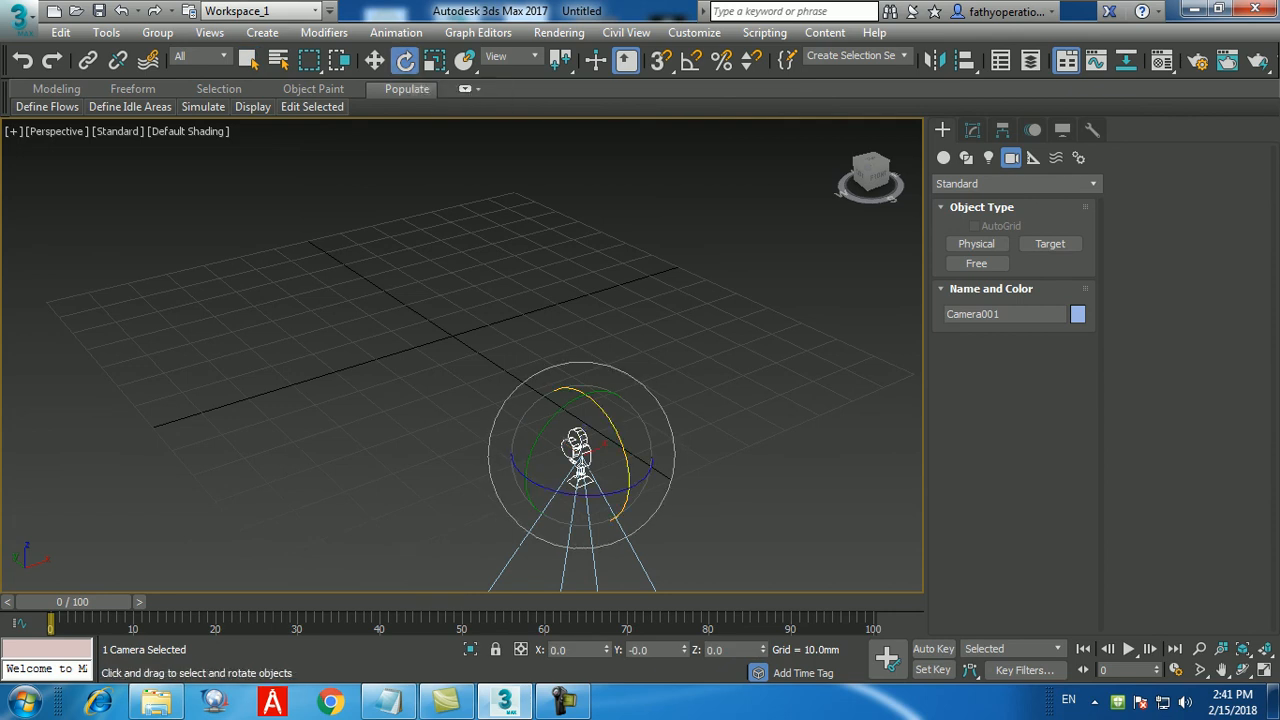
pyautogui.moveTo(626, 448); pyautogui.dragTo(626, 502)
pyautogui.doubleClick(568, 650)
pyautogui.write('90')
pyautogui.press('Return')
pyautogui.keyDown('alt'); pyautogui.moveTo(560, 410); pyautogui.dragTo(555, 375, button='middle'); pyautogui.keyUp('alt')
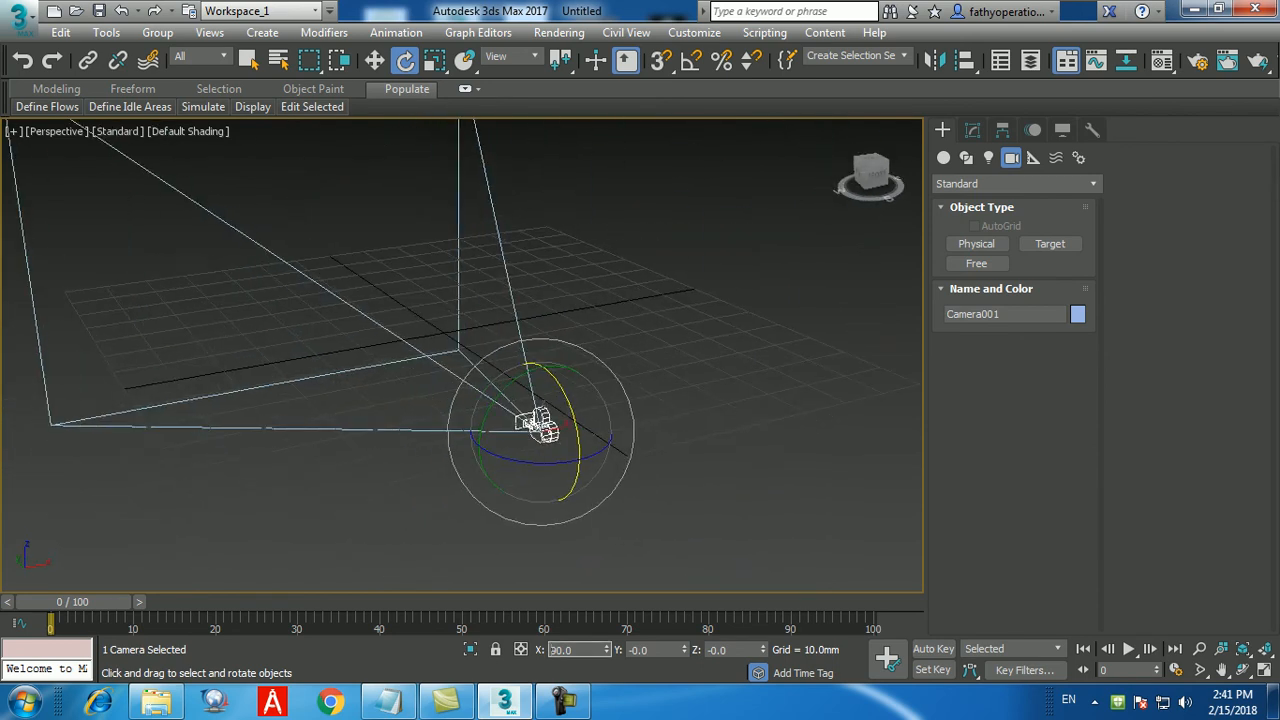
pyautogui.keyDown('alt'); pyautogui.moveTo(555, 375); pyautogui.dragTo(556, 384, button='middle'); pyautogui.keyUp('alt')
pyautogui.press('w')
pyautogui.click(600, 441)
pyautogui.click(537, 432)
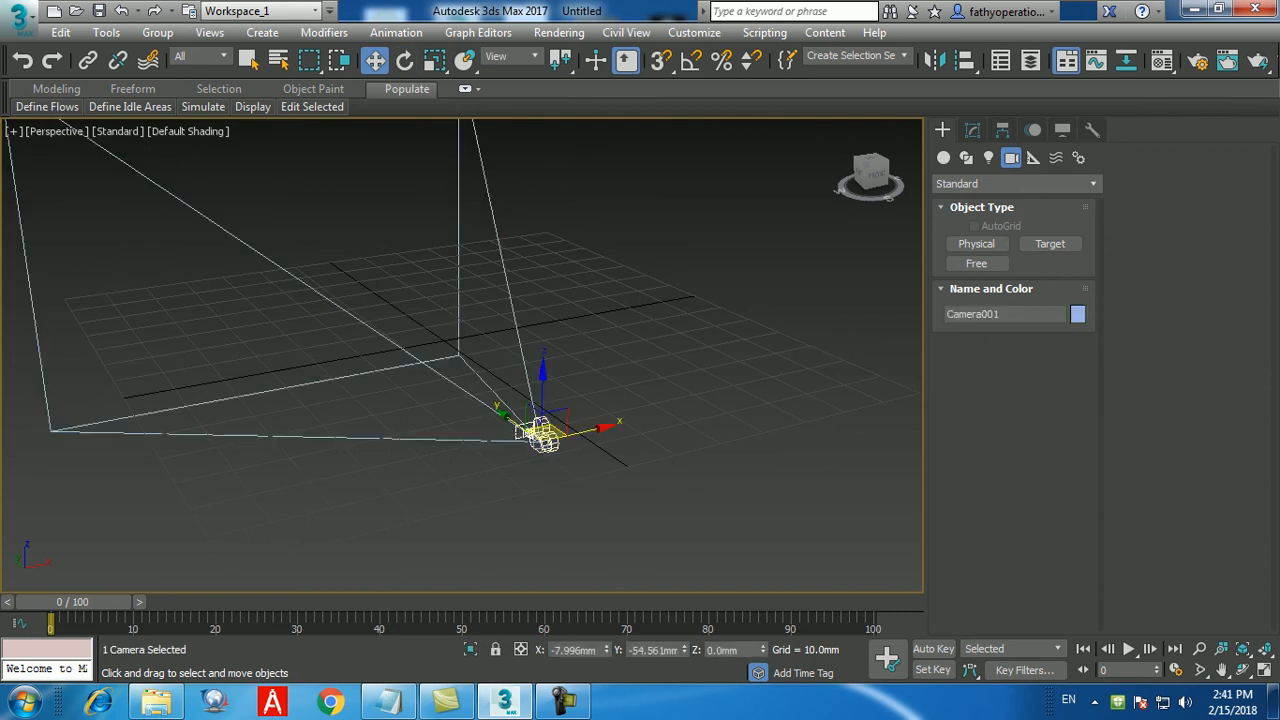
pyautogui.moveTo(541, 432); pyautogui.dragTo(535, 423, button='middle')
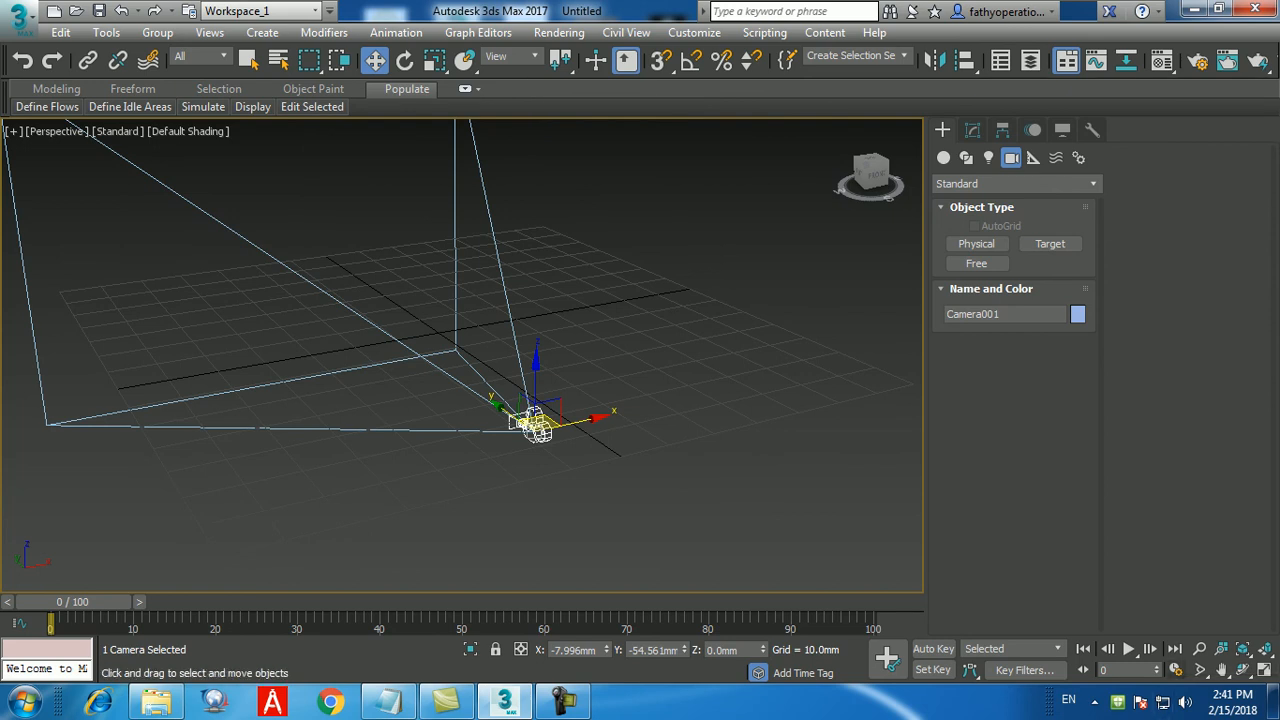
# Set a custom frame rate of 24 FPS in the time configuration
pyautogui.click(1243, 650)
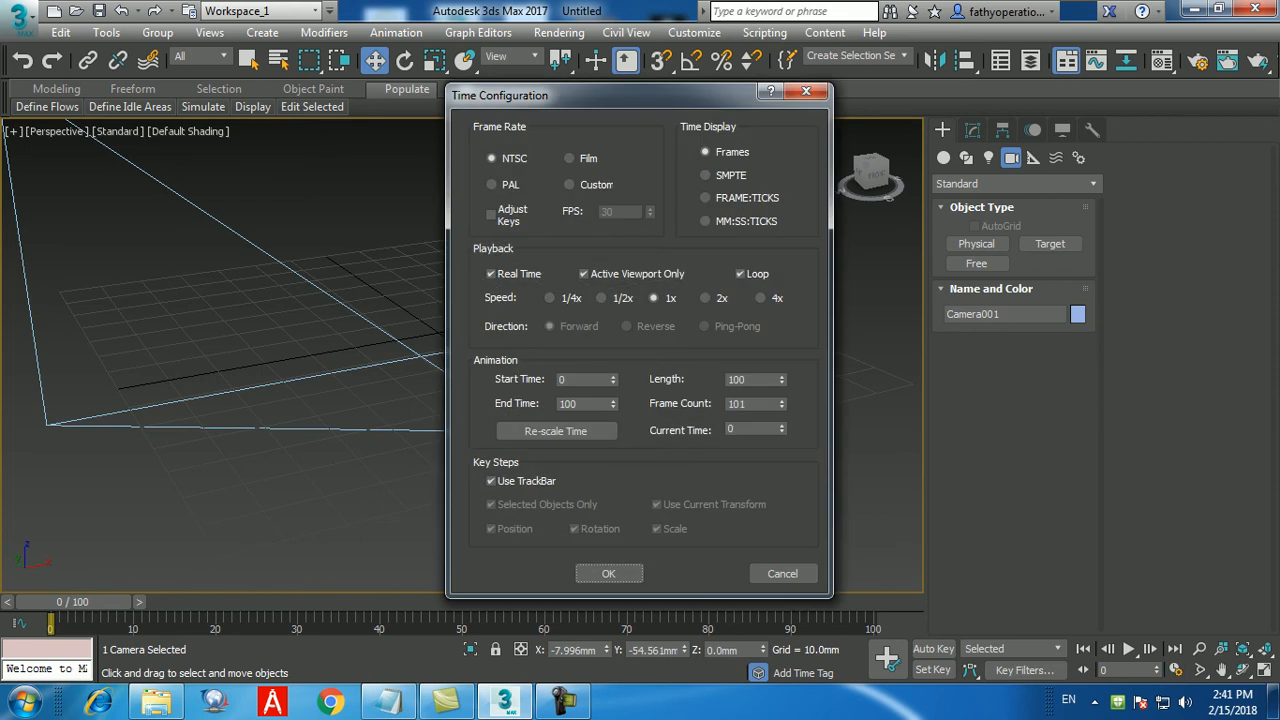
pyautogui.click(569, 184)
pyautogui.doubleClick(614, 212)
pyautogui.write('24')
pyautogui.press('Return')
# Set the animation's end time to 300, turn off playback looping and apply the time configuration
pyautogui.click(561, 404)
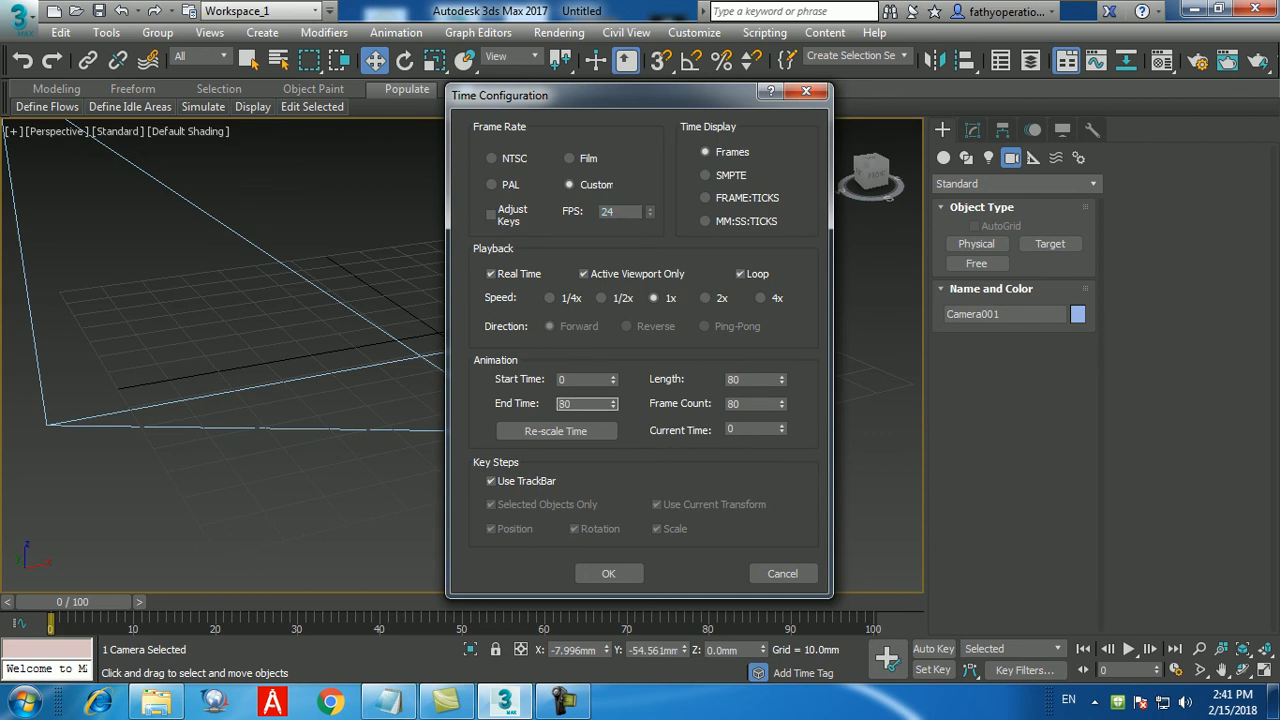
pyautogui.doubleClick(565, 404)
pyautogui.write('300')
pyautogui.press('Return')
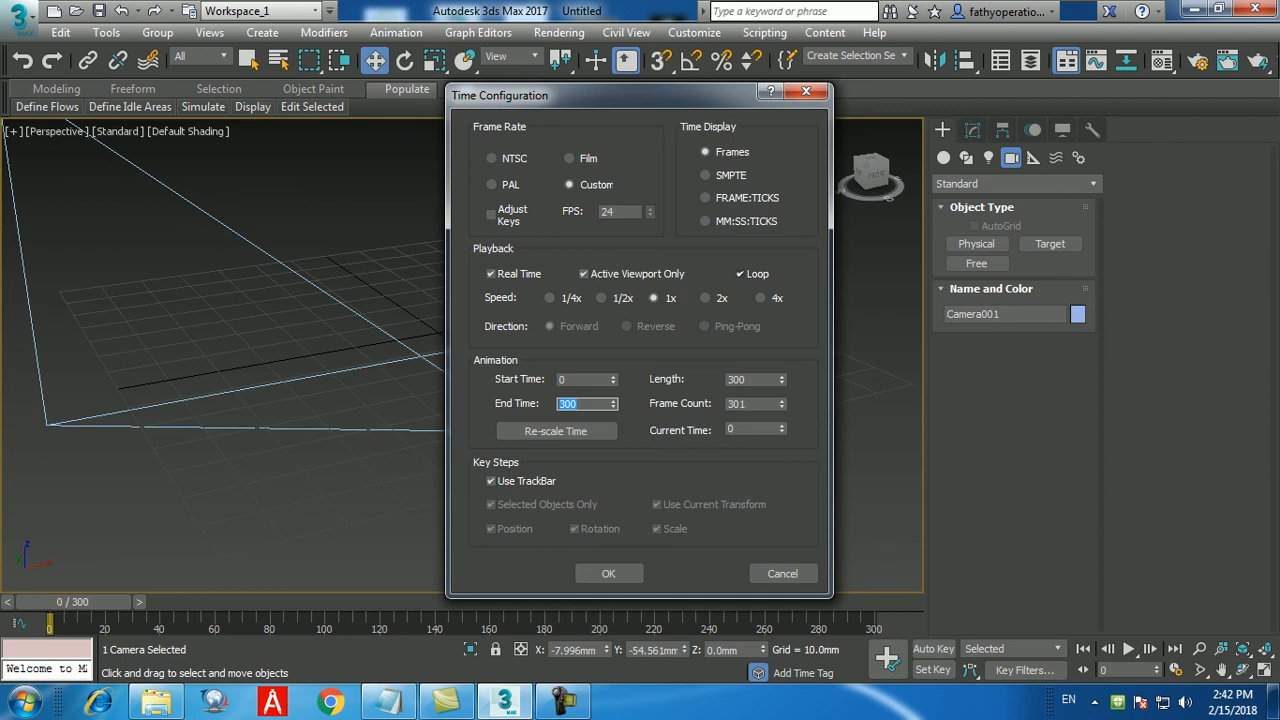
pyautogui.click(741, 274)
pyautogui.click(608, 573)
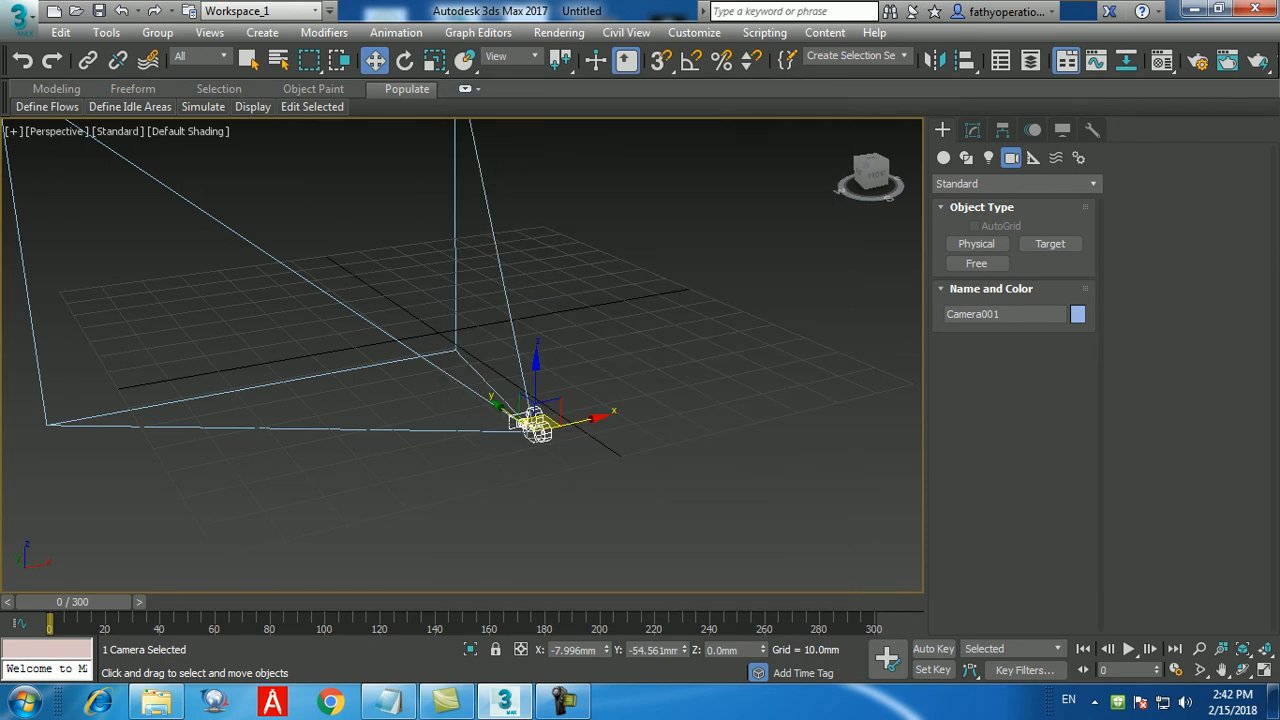
# Create three standard boxes of different sizes in the maximized Top view, in the area ahead of the camera
pyautogui.moveTo(530, 400); pyautogui.dragTo(542, 401, button='middle')
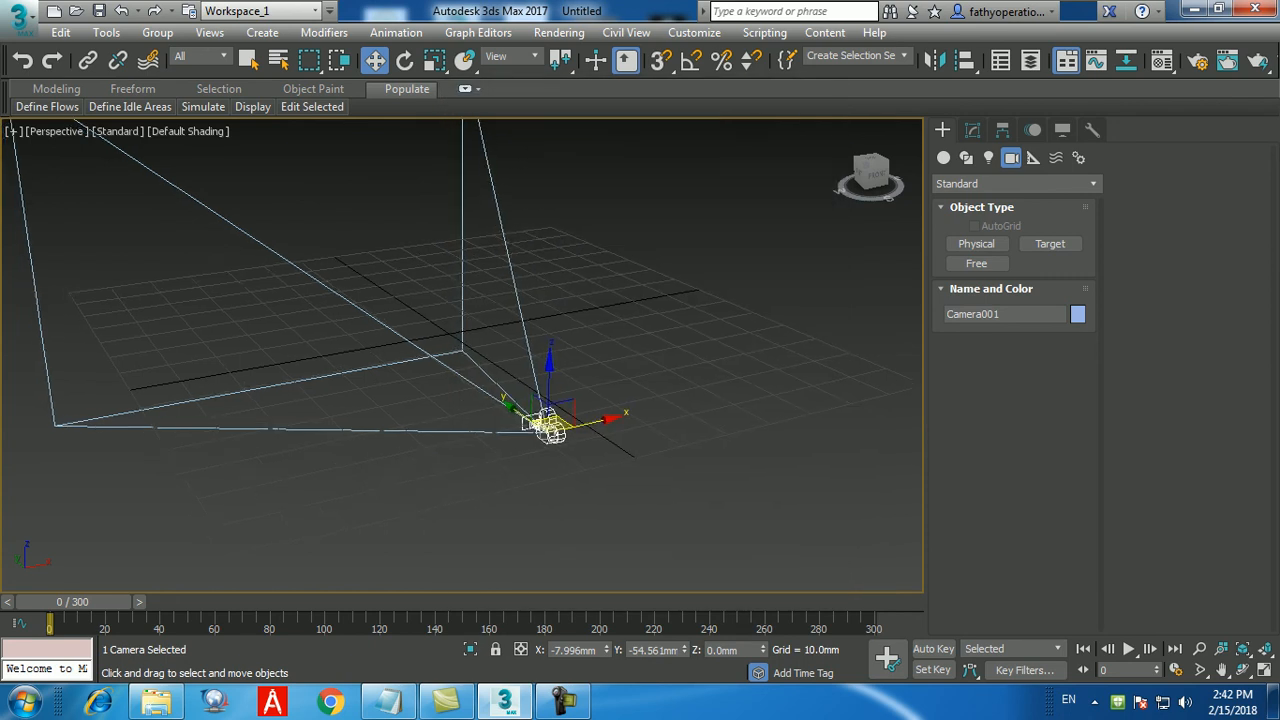
pyautogui.hotkey('alt', 'w')
pyautogui.moveTo(270, 230); pyautogui.dragTo(270, 239, button='middle')
pyautogui.hotkey('alt', 'w')
pyautogui.moveTo(420, 340); pyautogui.dragTo(320, 406, button='middle')
pyautogui.scroll(-2, 324, 360)
pyautogui.click(944, 157)
pyautogui.click(976, 243)
pyautogui.moveTo(215, 352); pyautogui.dragTo(305, 437)
pyautogui.click(318, 368)
pyautogui.moveTo(424, 285); pyautogui.dragTo(478, 349)
pyautogui.click(478, 228)
pyautogui.moveTo(263, 200); pyautogui.dragTo(316, 258)
pyautogui.click(292, 184)
# Add three more boxes farther from the camera in the Top view, the first about 45 mm long and 35 mm wide
pyautogui.moveTo(292, 185); pyautogui.dragTo(286, 340, button='middle')
pyautogui.moveTo(366, 210); pyautogui.dragTo(424, 284)
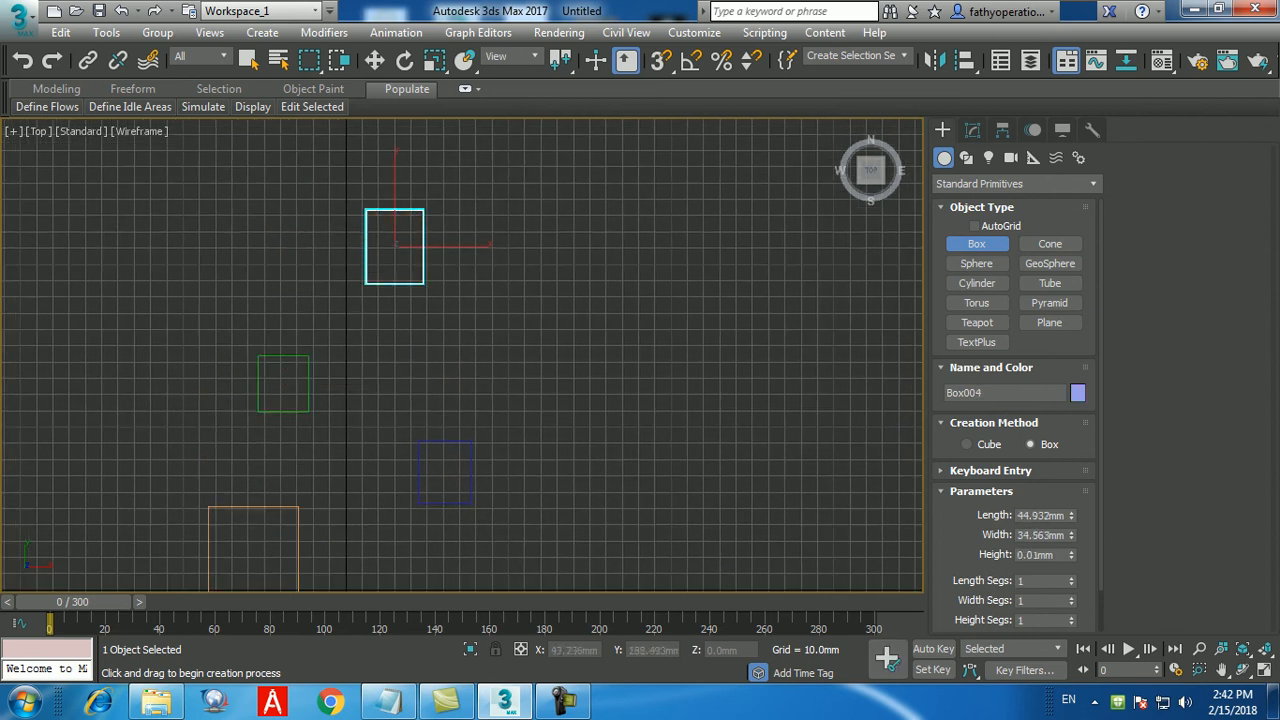
pyautogui.click(204, 188)
pyautogui.moveTo(173, 188); pyautogui.dragTo(249, 266)
pyautogui.click(258, 181)
pyautogui.moveTo(511, 275); pyautogui.dragTo(540, 318)
pyautogui.click(555, 242)
pyautogui.press('w')
pyautogui.hotkey('alt', 'w')
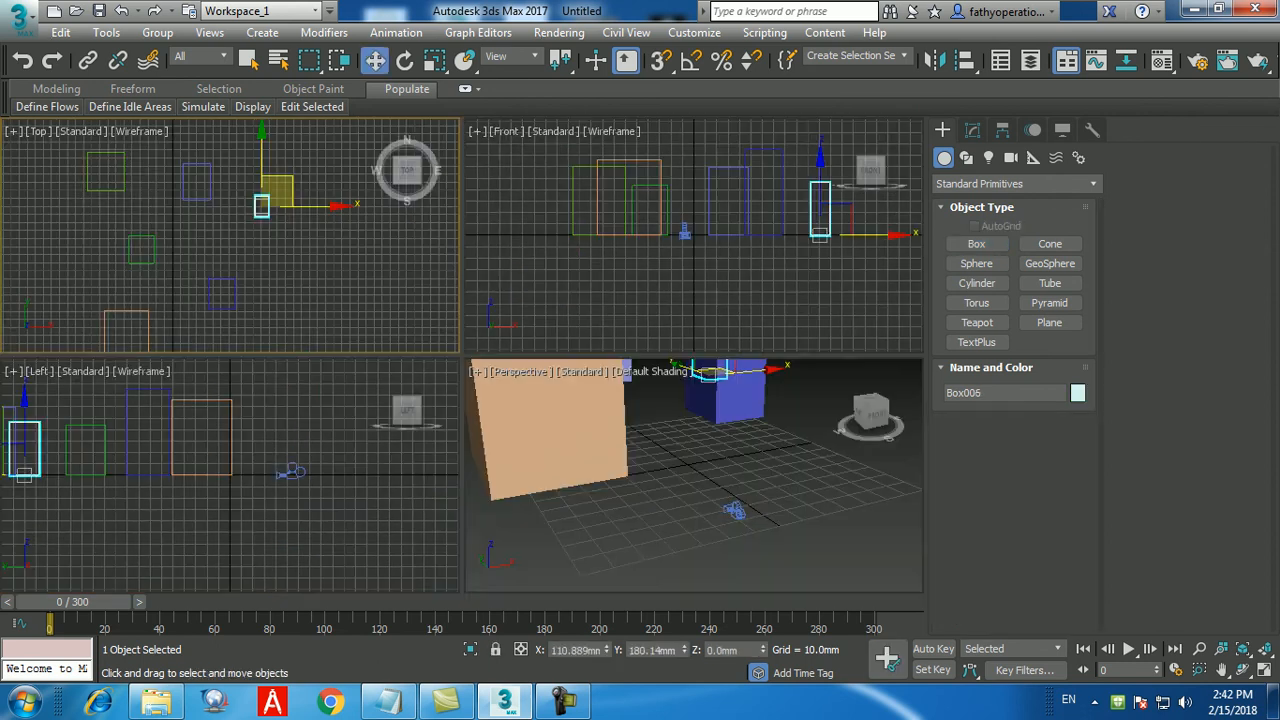
# Switch the maximized Perspective viewport to the camera's view and raise the camera to about Z 7.7 mm
pyautogui.middleClick(660, 470)
pyautogui.hotkey('alt', 'w')
pyautogui.moveTo(660, 470); pyautogui.dragTo(645, 478, button='middle')
pyautogui.moveTo(565, 418); pyautogui.dragTo(454, 455, button='middle')
pyautogui.scroll(-4, 550, 465)
pyautogui.scroll(4, 354, 276)
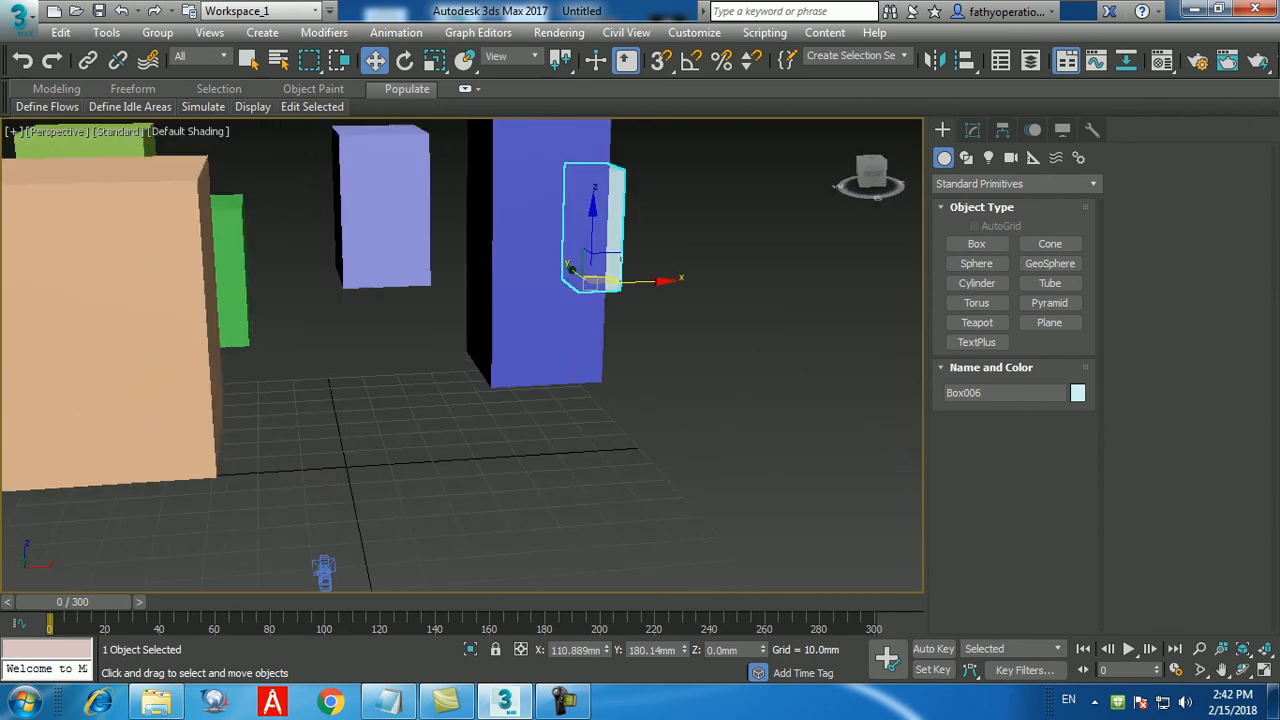
pyautogui.moveTo(354, 290); pyautogui.dragTo(351, 265, button='middle')
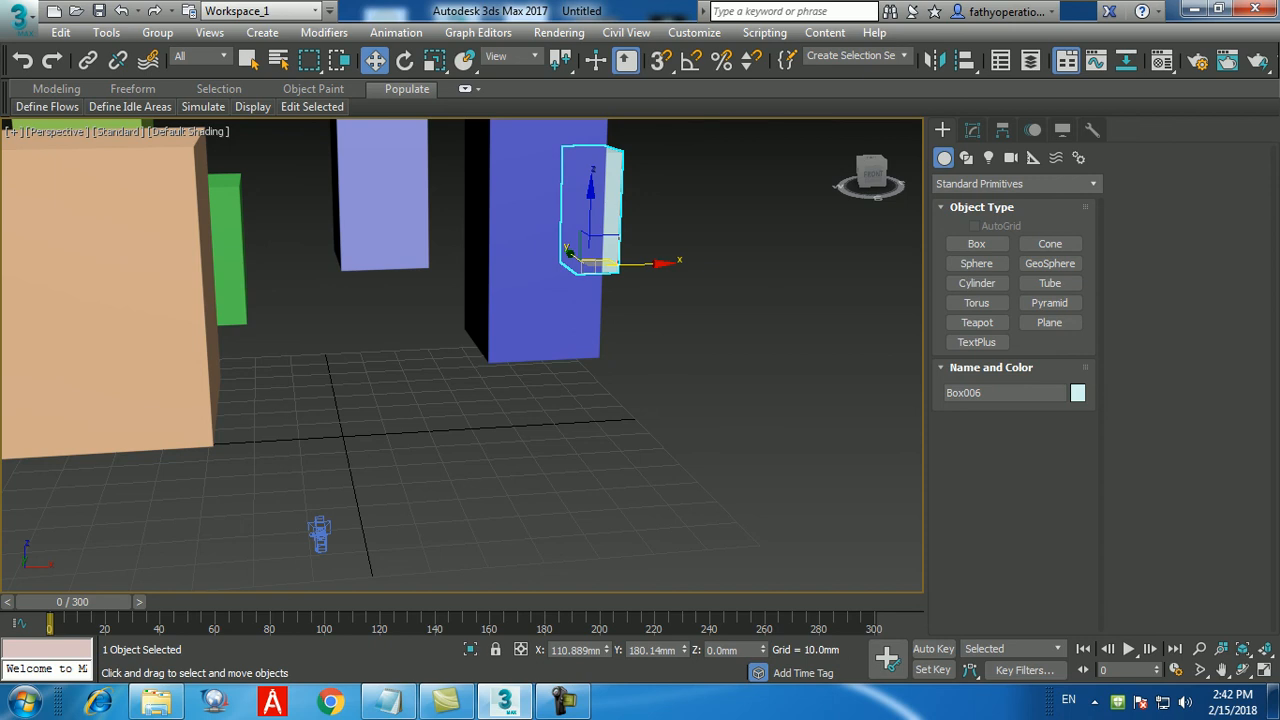
pyautogui.press('c')
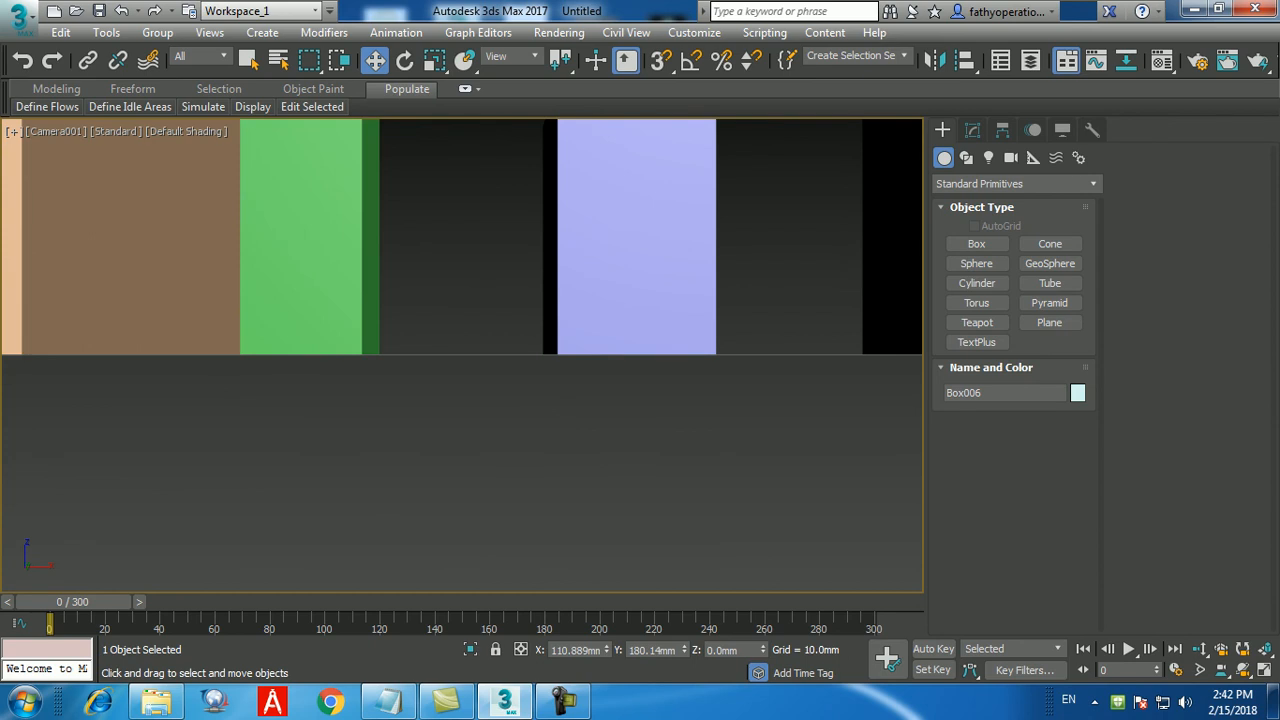
pyautogui.moveTo(462, 330); pyautogui.dragTo(457, 425, button='middle')
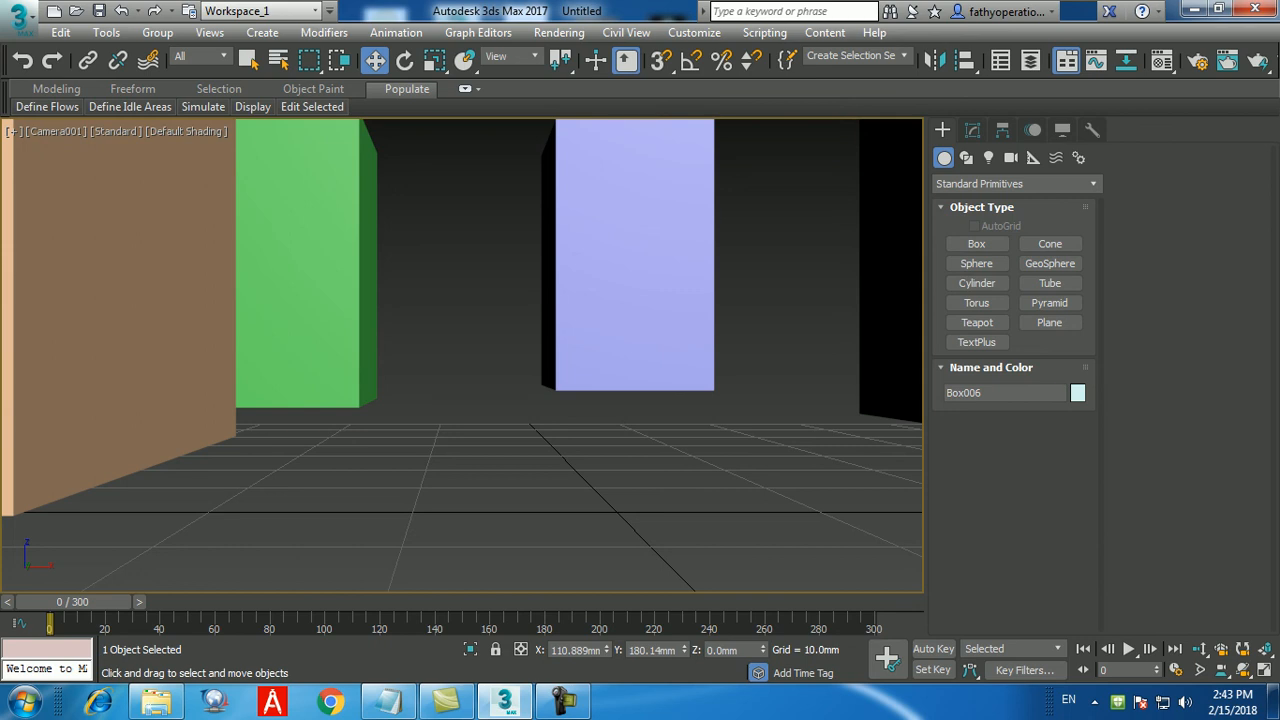
# Restore the four-viewport layout with the Top view zoomed out to include the camera and all boxes
pyautogui.press('alt')
pyautogui.press('alt')
pyautogui.press('alt')
pyautogui.press('alt')
pyautogui.hotkey('alt', 'w')
pyautogui.hotkey('alt', 'w')
pyautogui.hotkey('alt', 'w')
pyautogui.hotkey('alt', 'w')
pyautogui.moveTo(300, 362); pyautogui.dragTo(278, 295, button='middle')
pyautogui.scroll(-5, 277, 280)
pyautogui.hotkey('alt', 'w')
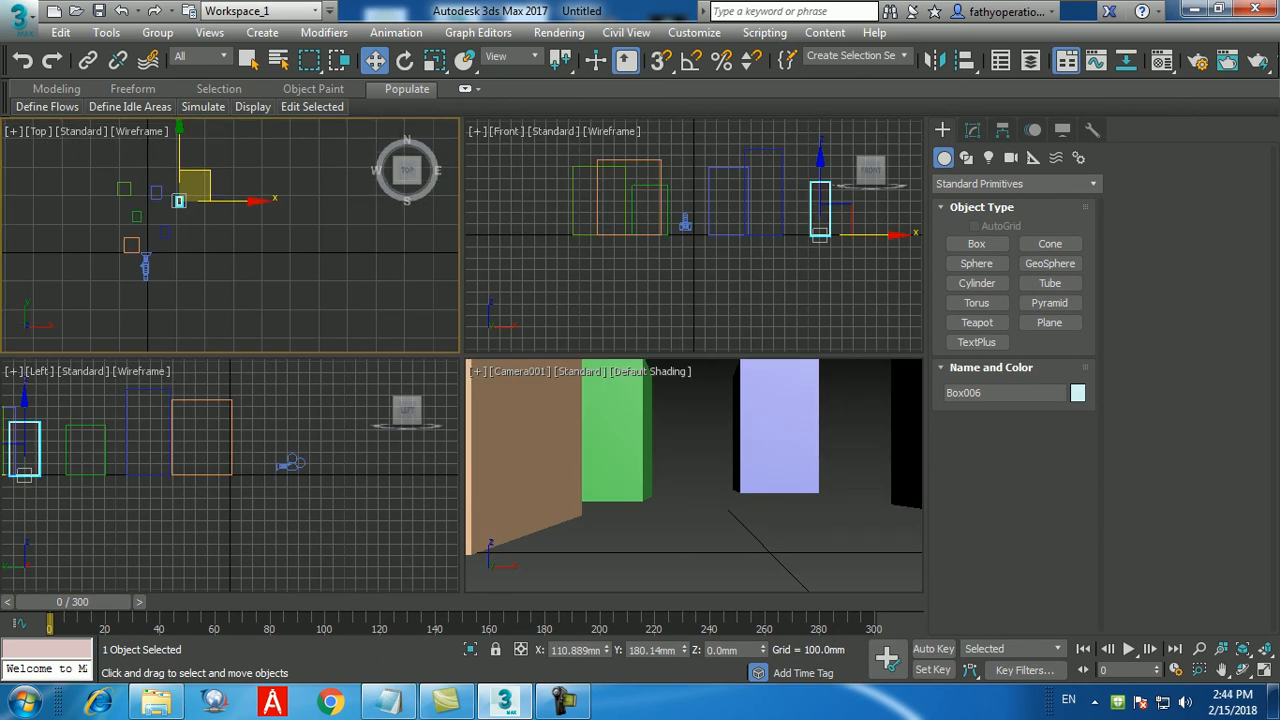
# Select the camera, turn on Set Key mode and set a key for it at frame 0
pyautogui.click(289, 463)
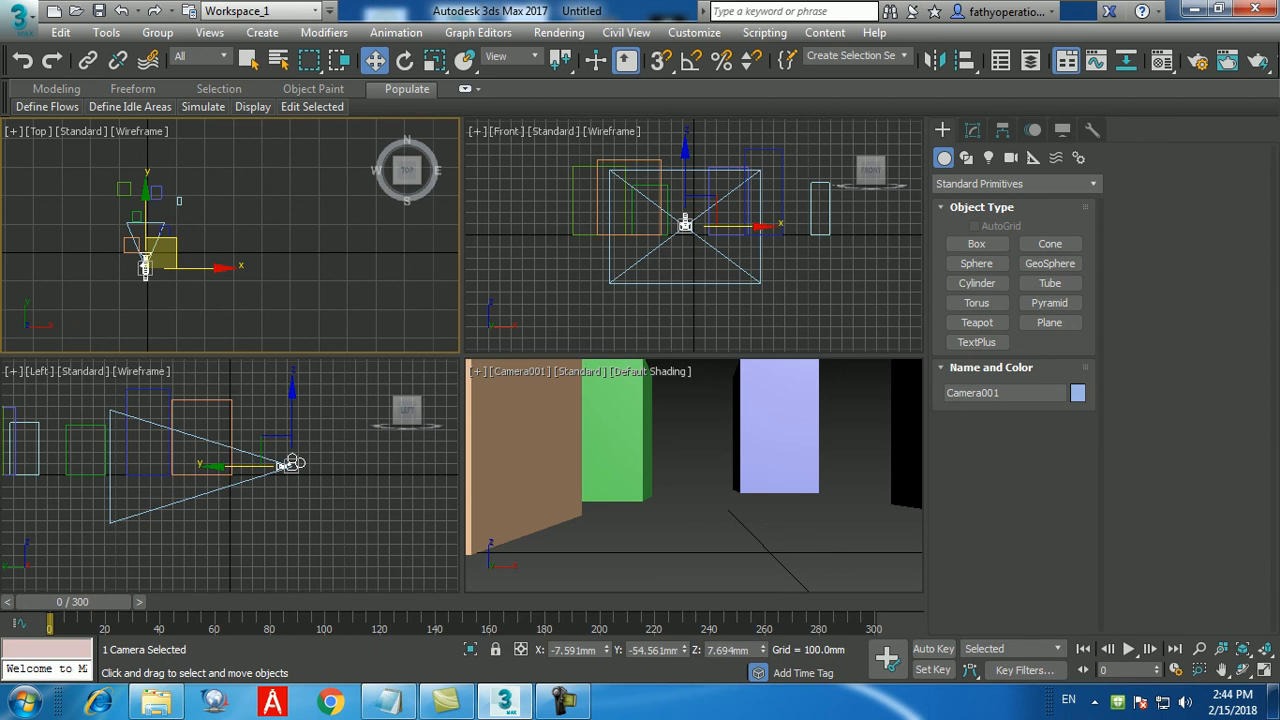
pyautogui.hotkey('ctrl', 'd')
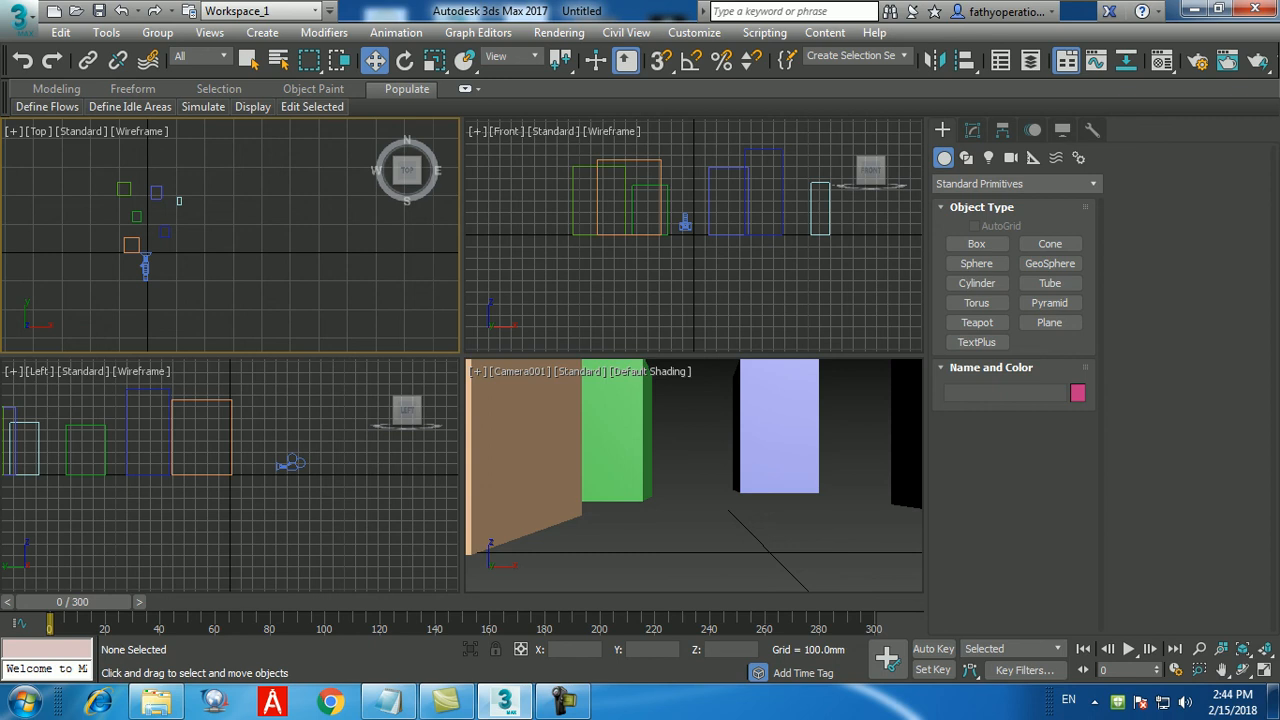
pyautogui.click(290, 463)
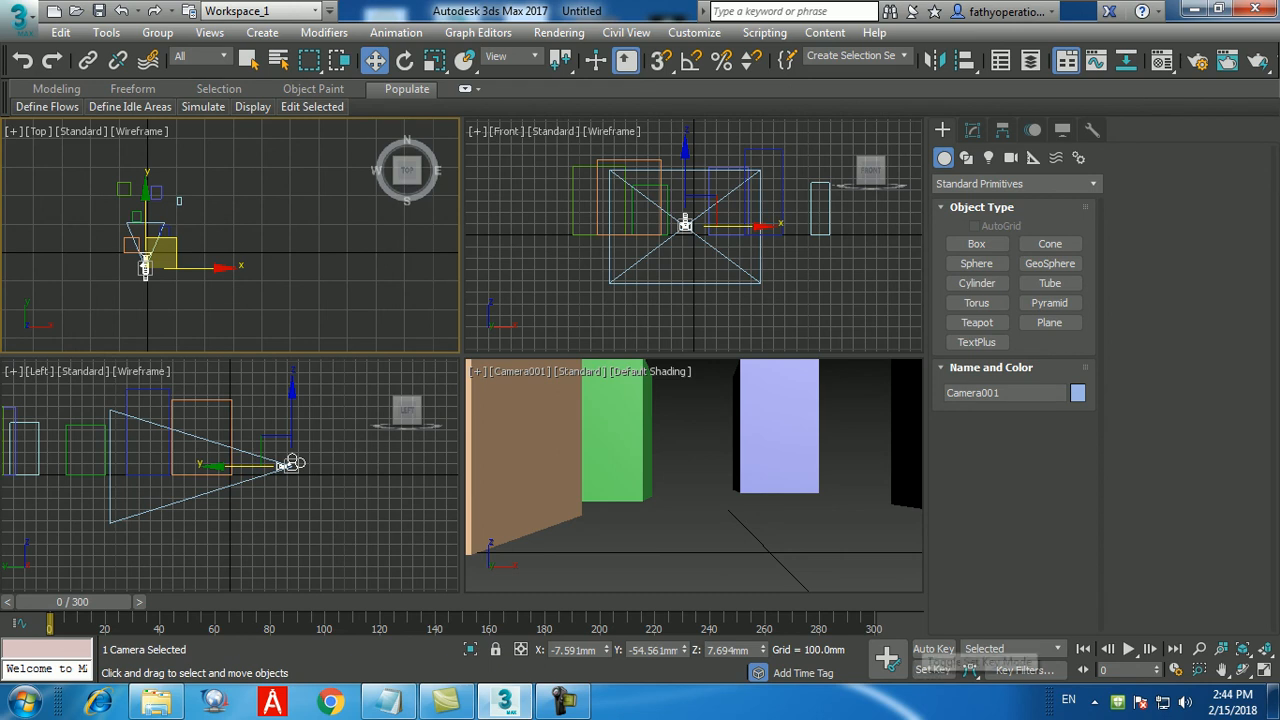
pyautogui.click(932, 669)
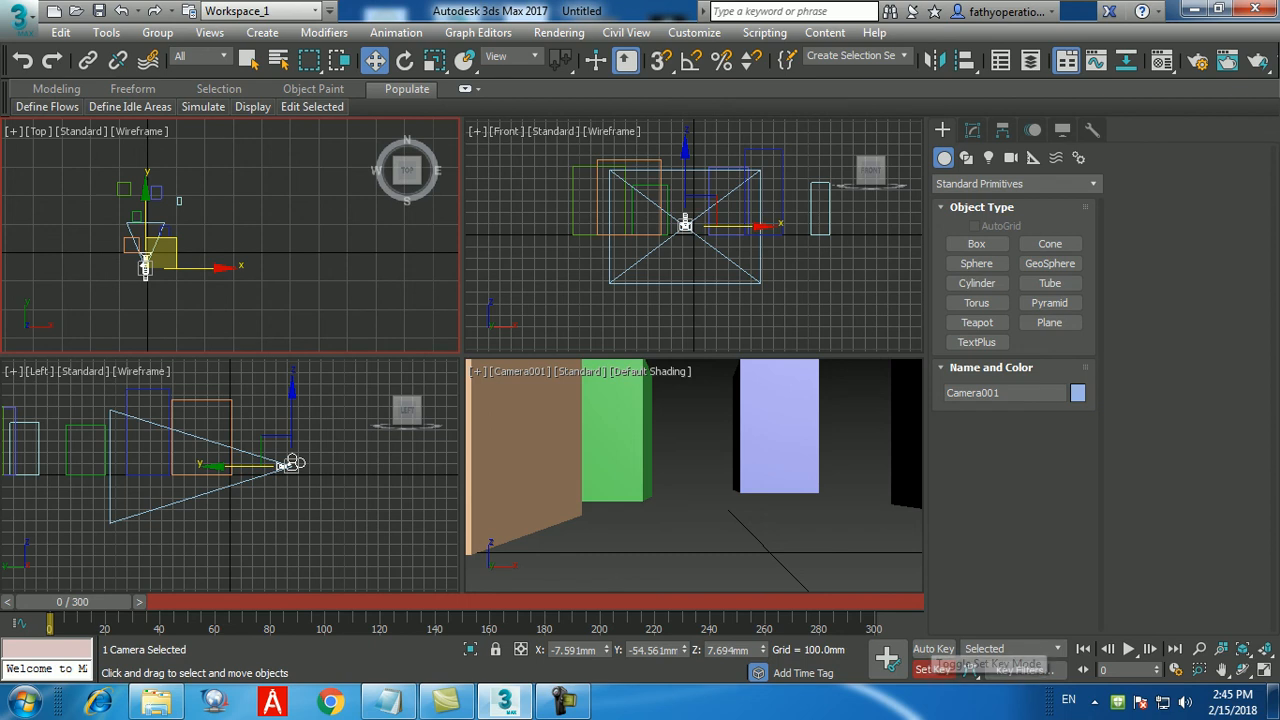
pyautogui.press('j')
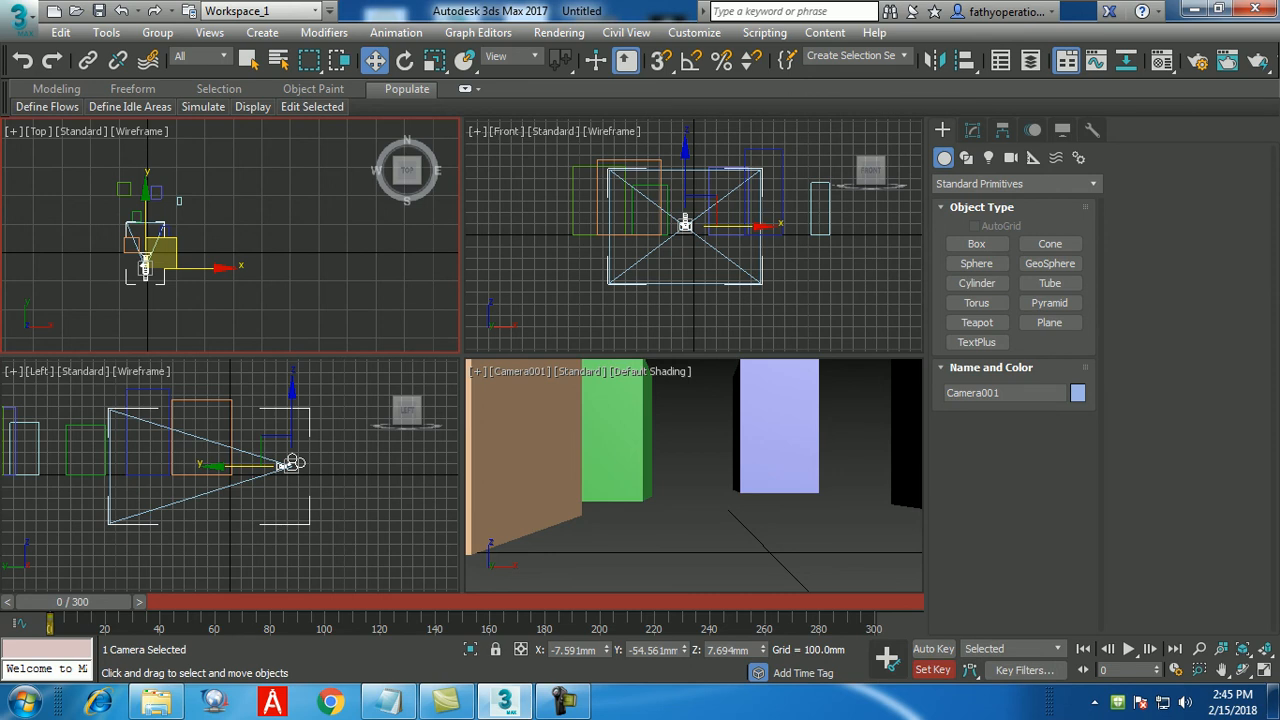
# Go to frame 20, move the camera forward to about Y 38 mm in the Left view, and set a key
pyautogui.moveTo(73, 602); pyautogui.dragTo(84, 602)
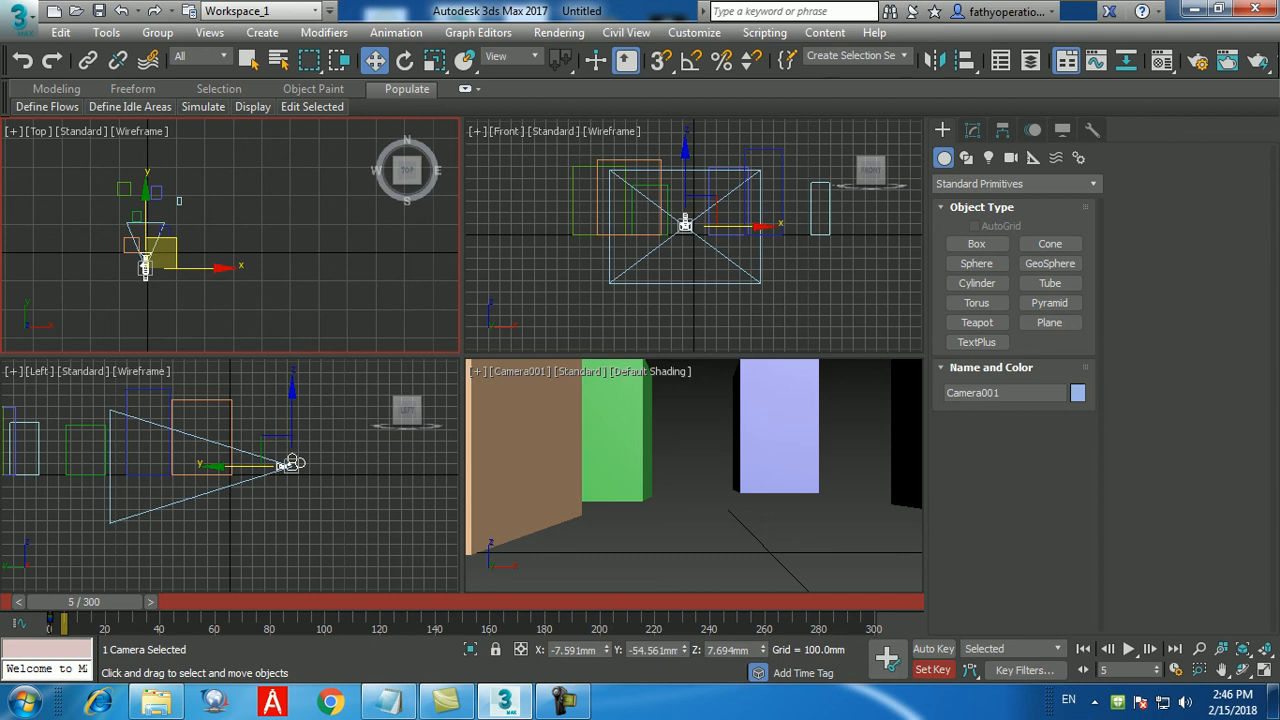
pyautogui.moveTo(84, 601); pyautogui.dragTo(123, 601)
pyautogui.press('w')
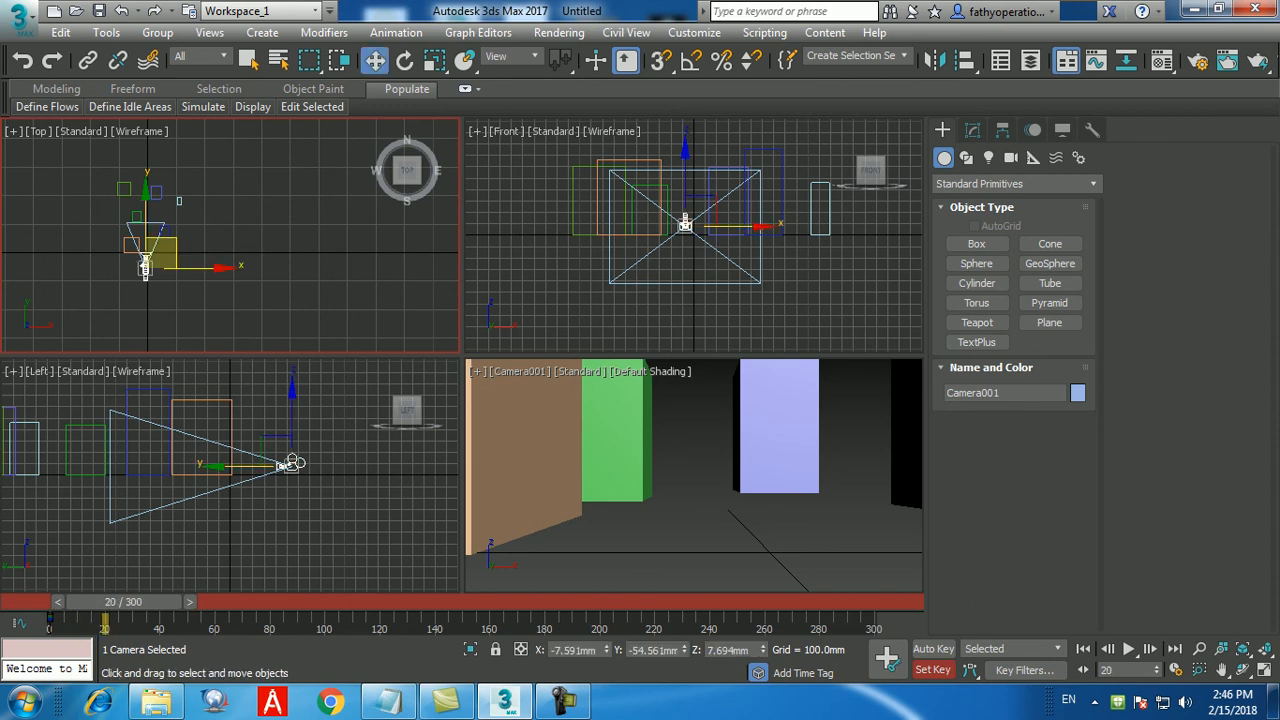
pyautogui.moveTo(291, 462); pyautogui.dragTo(207, 462)
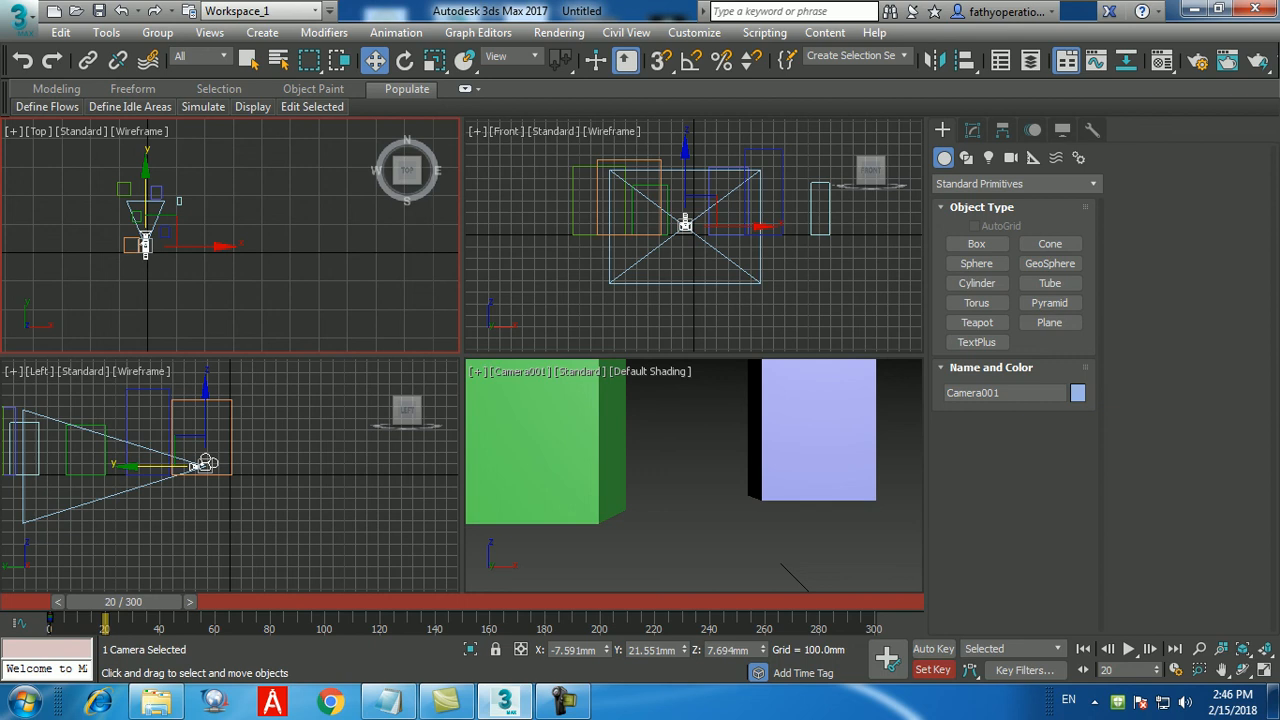
pyautogui.moveTo(207, 462); pyautogui.dragTo(187, 463)
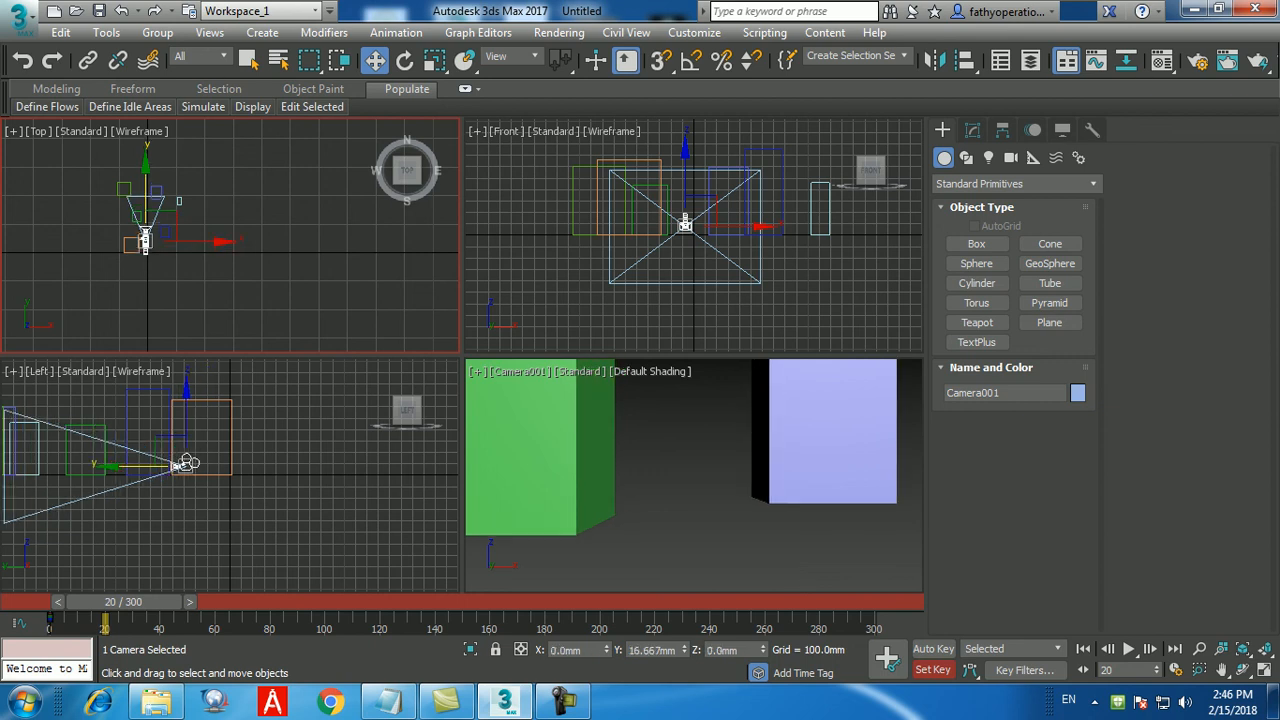
pyautogui.click(890, 661)
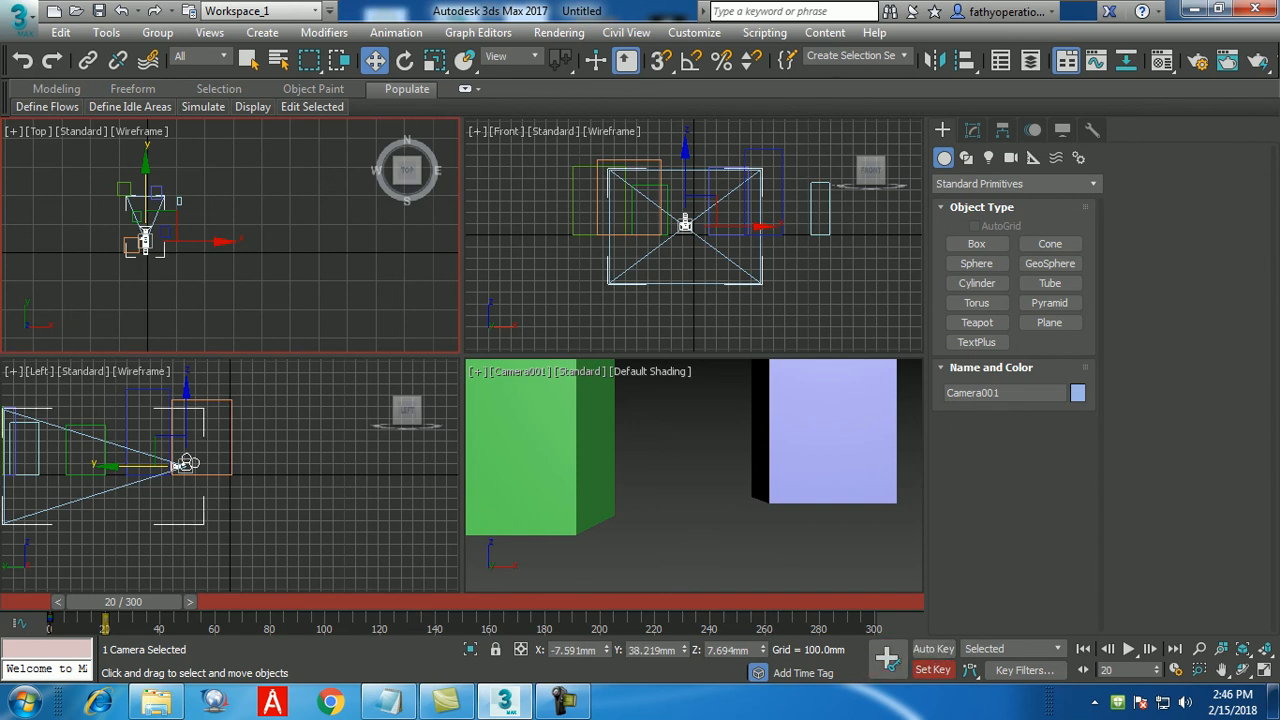
# Toggle Set Key mode off and on again at frame 20
pyautogui.moveTo(123, 602)
pyautogui.mouseDown()
pyautogui.moveTo(78, 602)
pyautogui.moveTo(123, 602)
pyautogui.mouseUp()
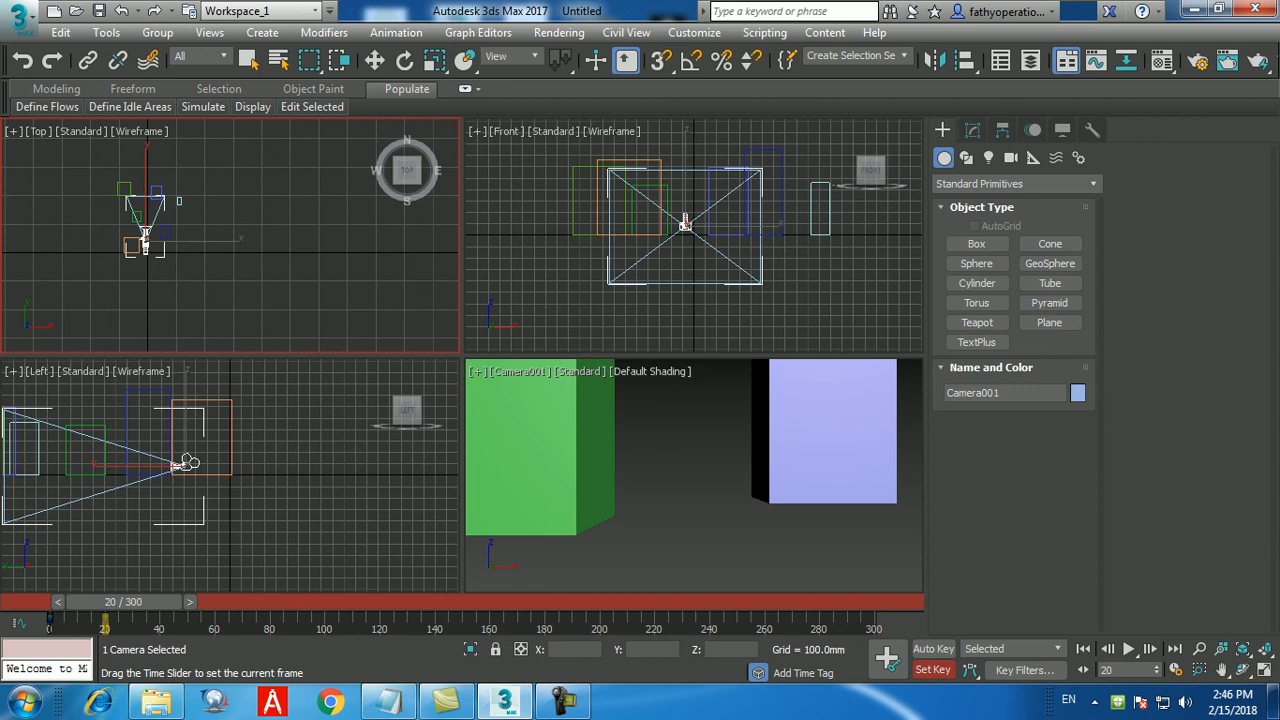
pyautogui.press('w')
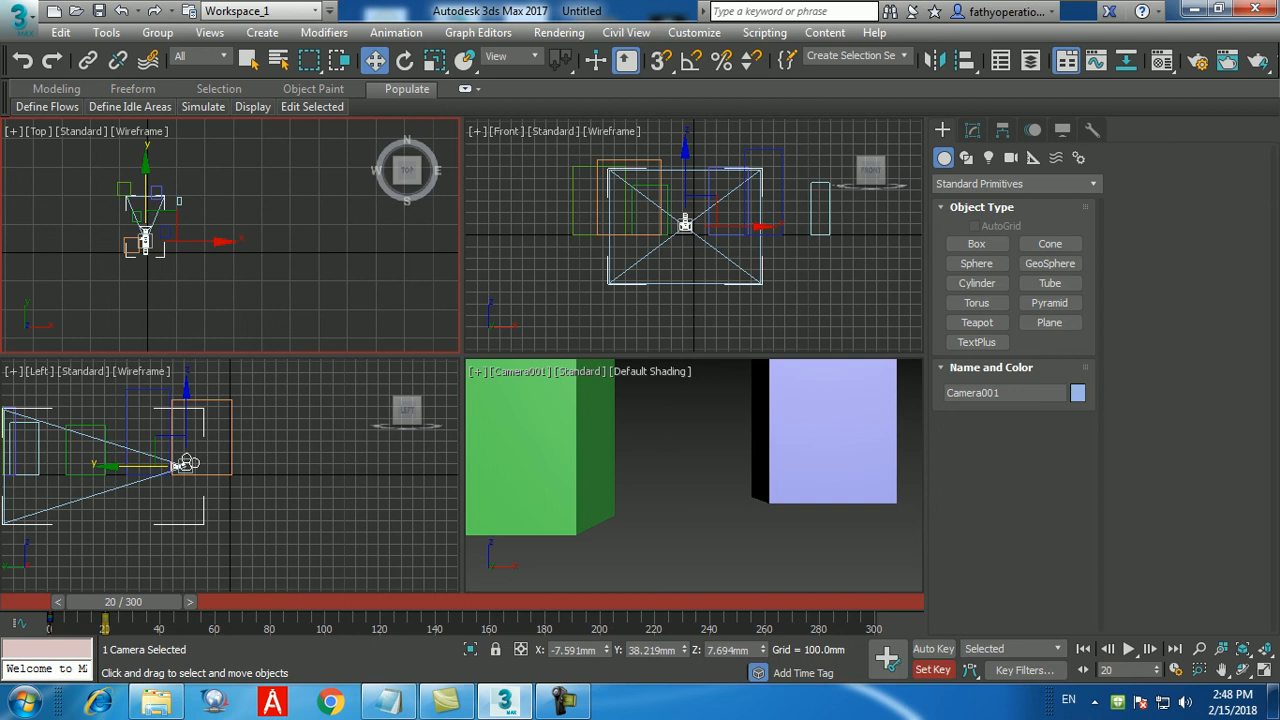
pyautogui.press("'")
pyautogui.moveTo(124, 602)
pyautogui.mouseDown()
pyautogui.moveTo(72, 602)
pyautogui.moveTo(843, 602)
pyautogui.moveTo(73, 602)
pyautogui.moveTo(203, 602)
pyautogui.moveTo(73, 602)
pyautogui.moveTo(178, 602)
pyautogui.moveTo(123, 602)
pyautogui.mouseUp()
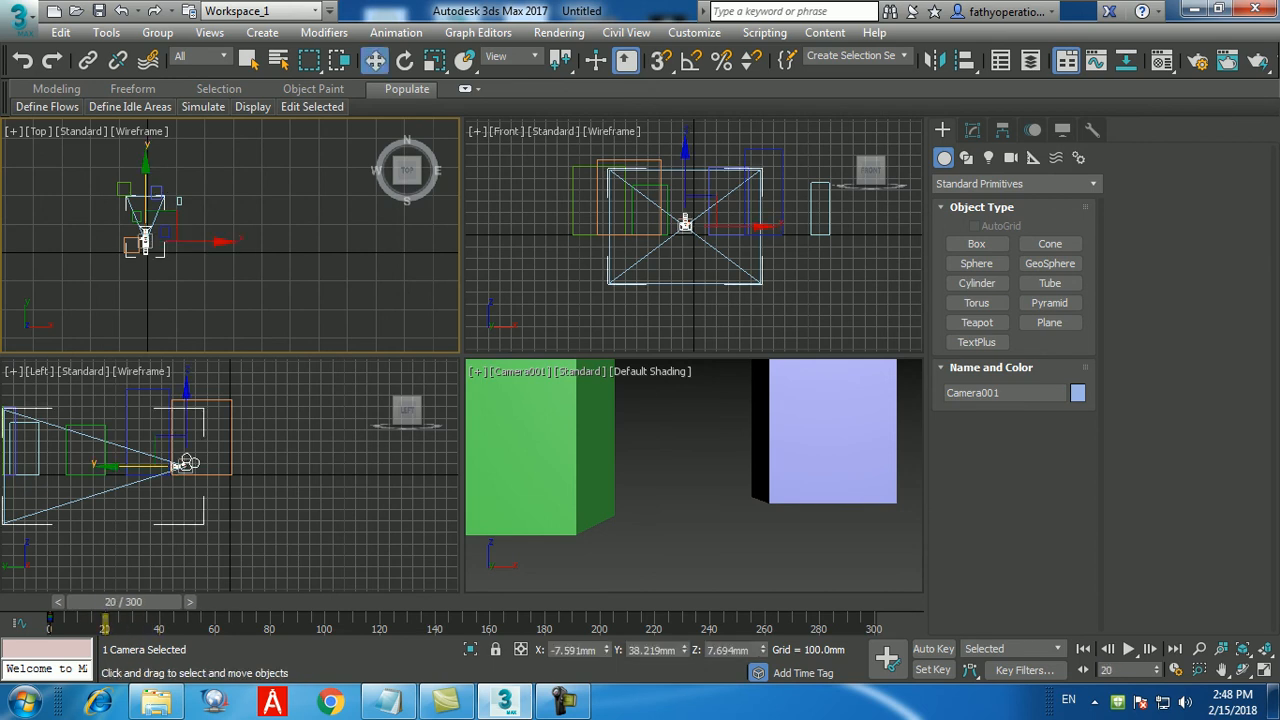
pyautogui.click(933, 670)
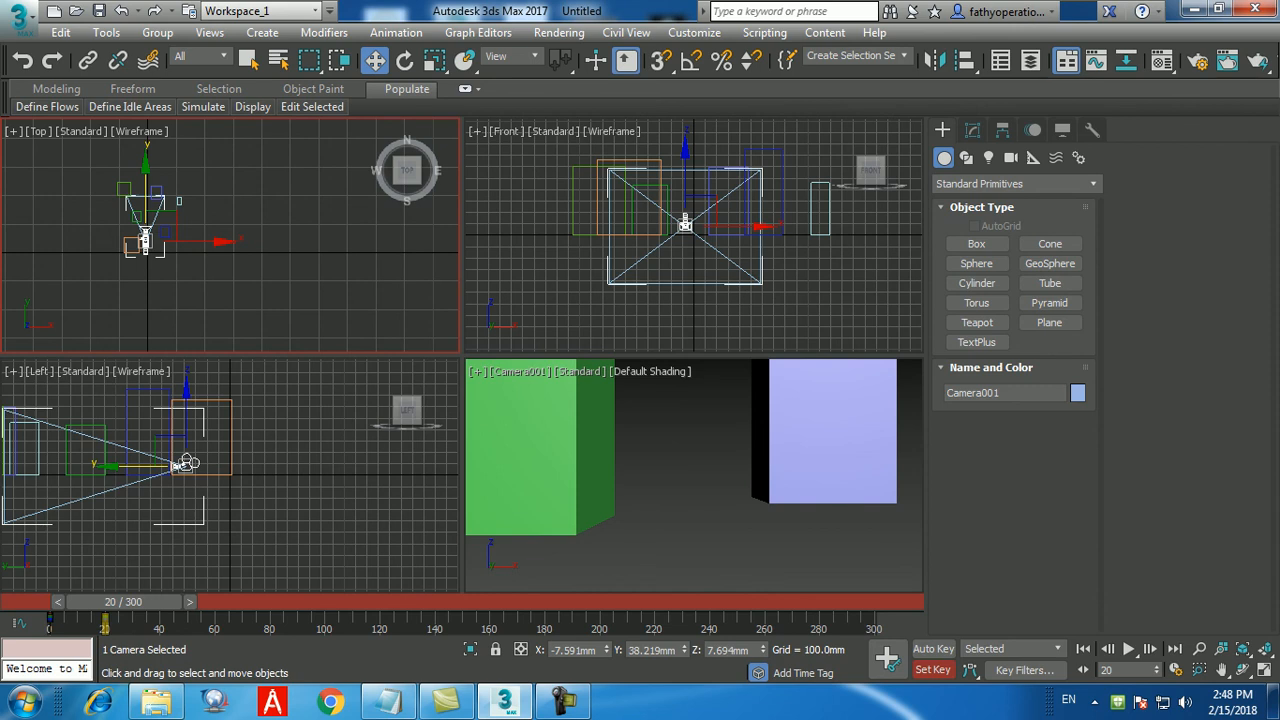
# Go to frame 40, raise the camera along Z in the Left view, and set a key
pyautogui.moveTo(123, 602); pyautogui.dragTo(176, 602)
pyautogui.click(887, 658)
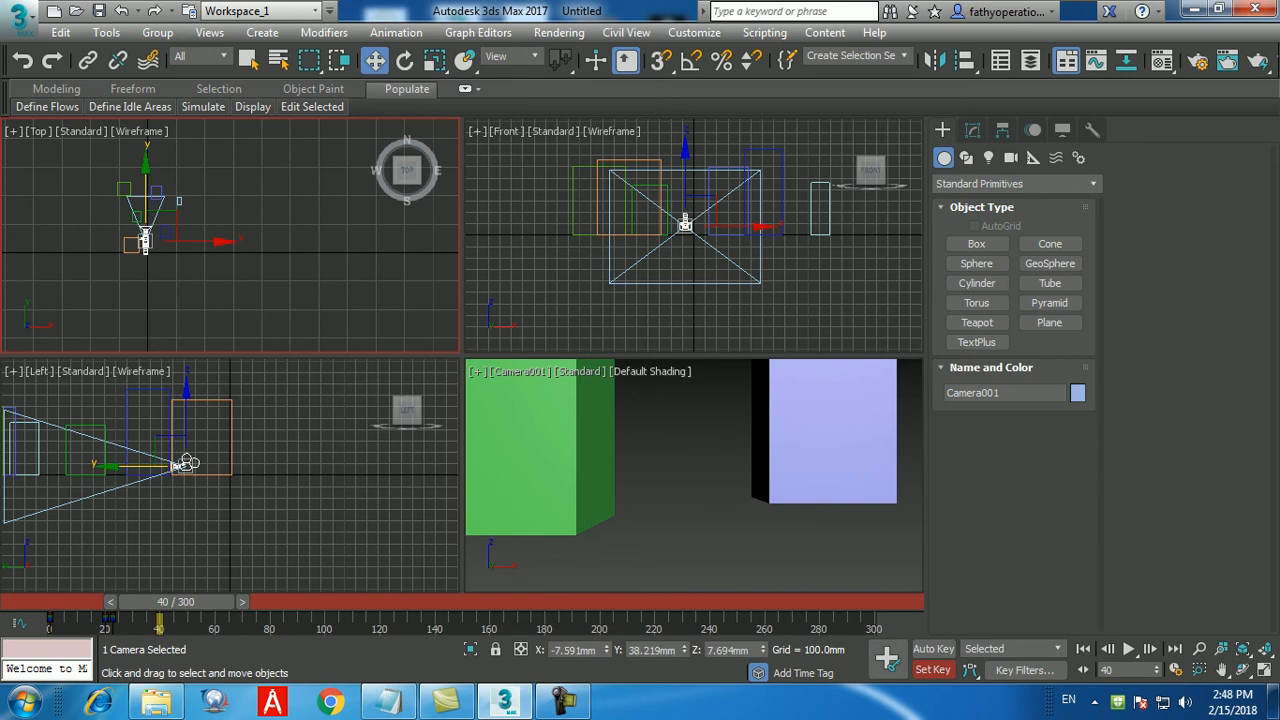
pyautogui.moveTo(186, 464); pyautogui.dragTo(185, 422)
pyautogui.click(887, 655)
# Scrub back to frame 32, shift the camera along X to about 36 mm in the Front view, and advance to frame 33
pyautogui.moveTo(176, 602)
pyautogui.mouseDown()
pyautogui.moveTo(132, 602)
pyautogui.moveTo(190, 602)
pyautogui.moveTo(114, 602)
pyautogui.moveTo(168, 602)
pyautogui.moveTo(131, 602)
pyautogui.moveTo(155, 602)
pyautogui.mouseUp()
pyautogui.press('w')
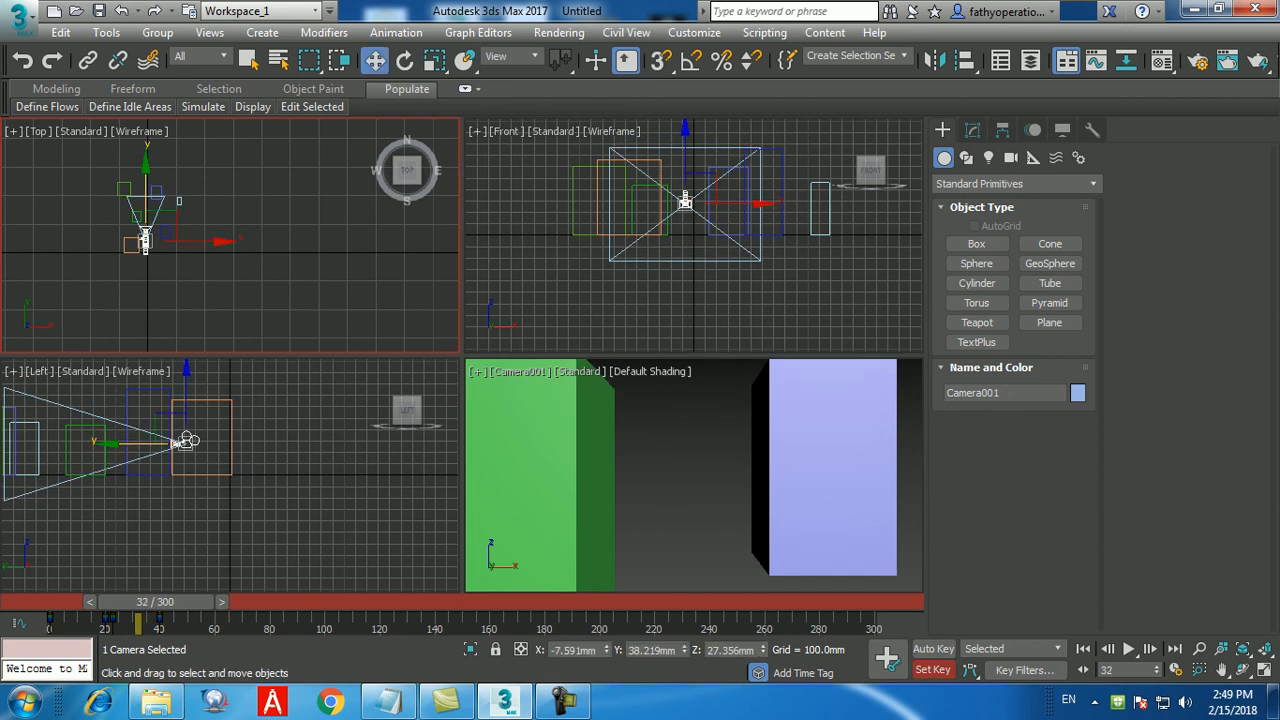
pyautogui.moveTo(685, 201); pyautogui.dragTo(737, 201)
pyautogui.moveTo(155, 602)
pyautogui.mouseDown()
pyautogui.moveTo(111, 602)
pyautogui.moveTo(183, 602)
pyautogui.moveTo(157, 602)
pyautogui.mouseUp()
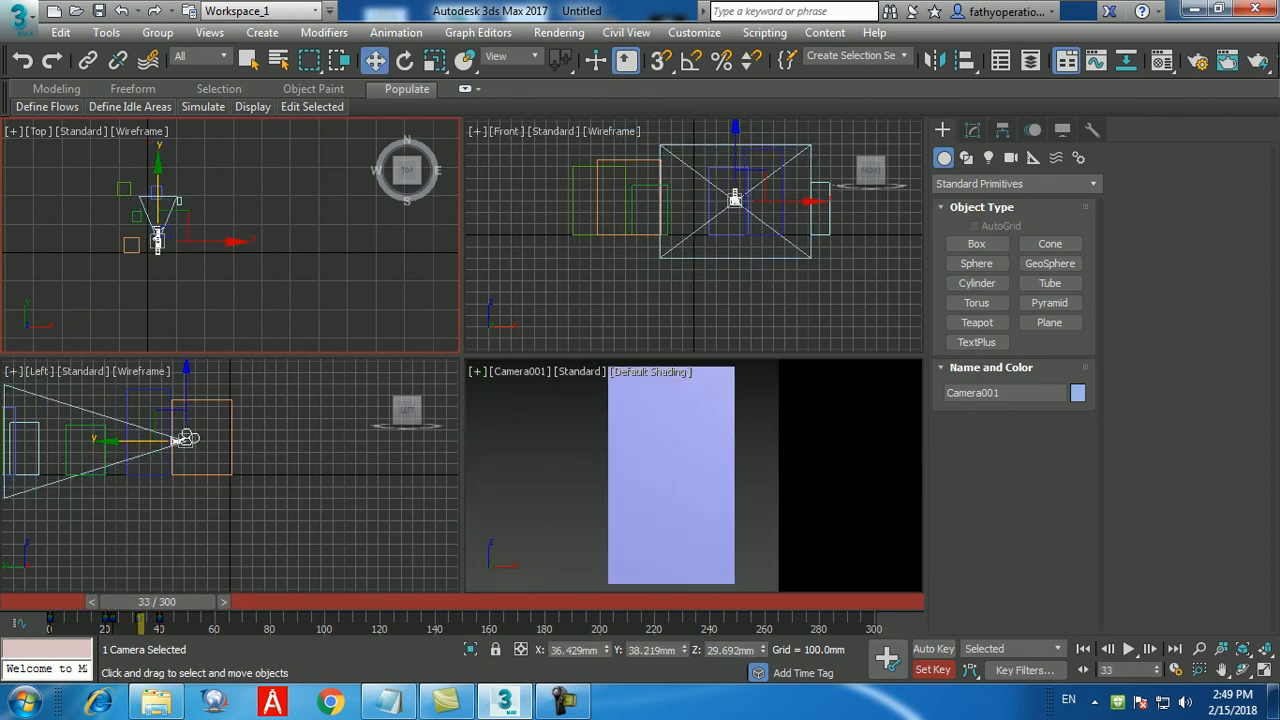